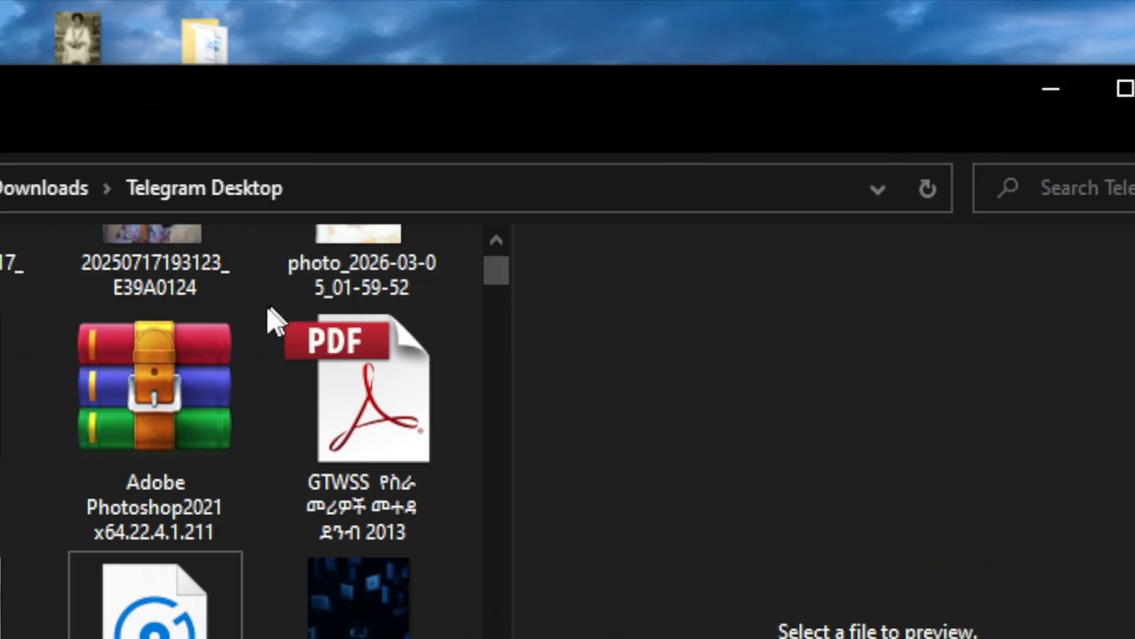
Step: Open the Adobe Photoshop2021 x64.22.4.1.211 archive, dismiss the WinRAR purchase notice, and open the ISO inside its Photoshop2021x64.22.4.1.211.kuyhAa folder
mouse_move(183, 393)
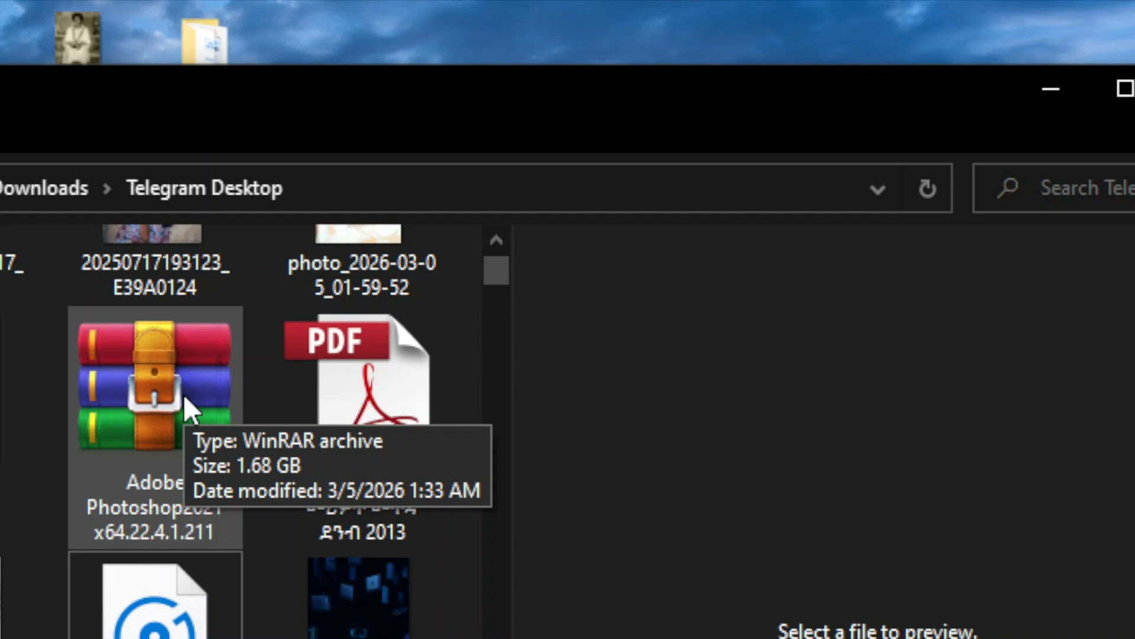
double_click(184, 394)
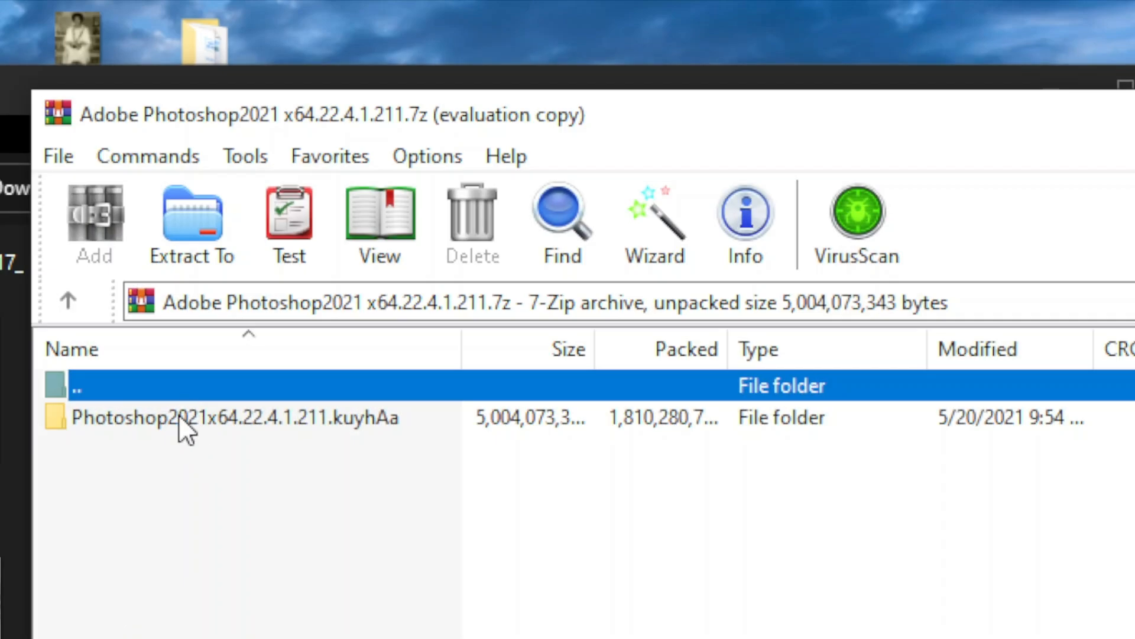
double_click(180, 418)
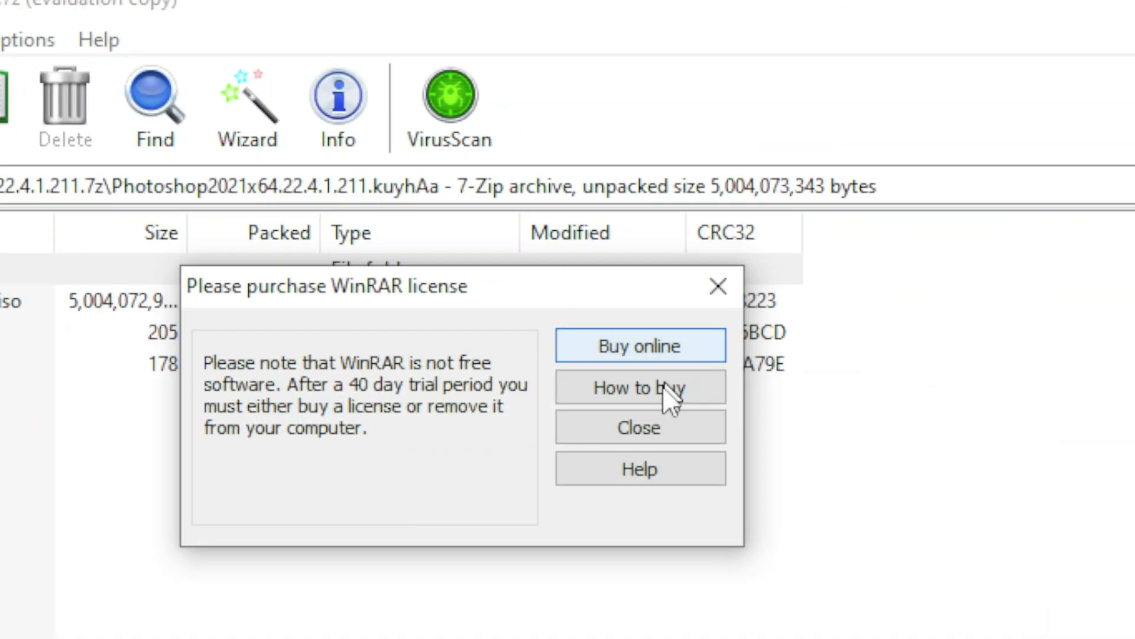
click(652, 435)
double_click(428, 291)
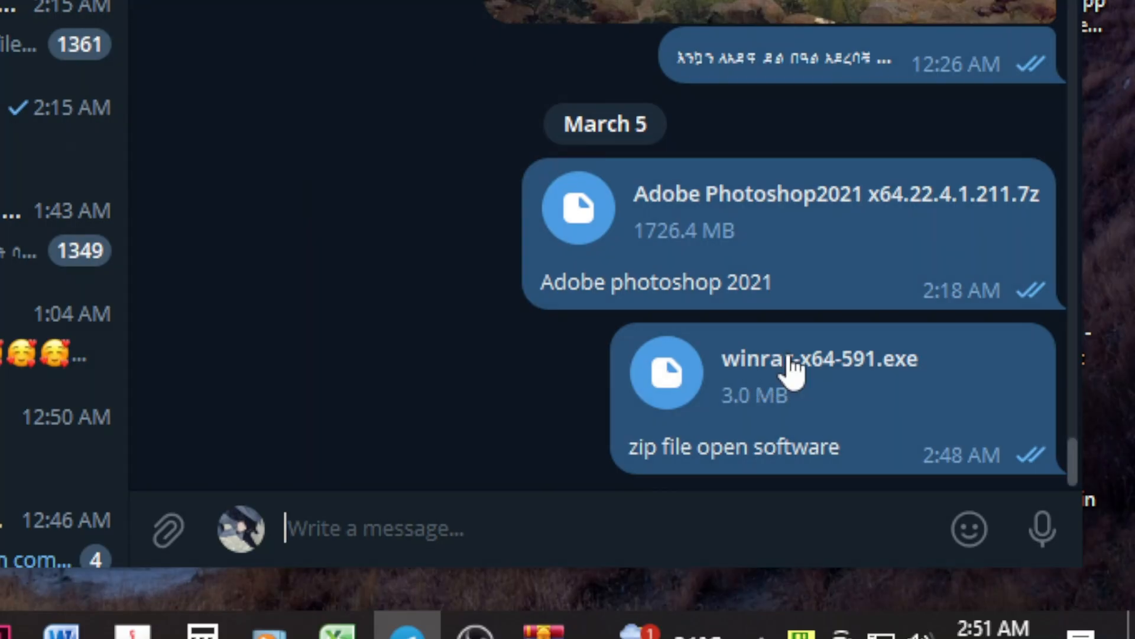
Step: Open winrar-x64-591.exe from the Telegram chat, and run VCR.exe from the Photoshop ISO archive
click(793, 364)
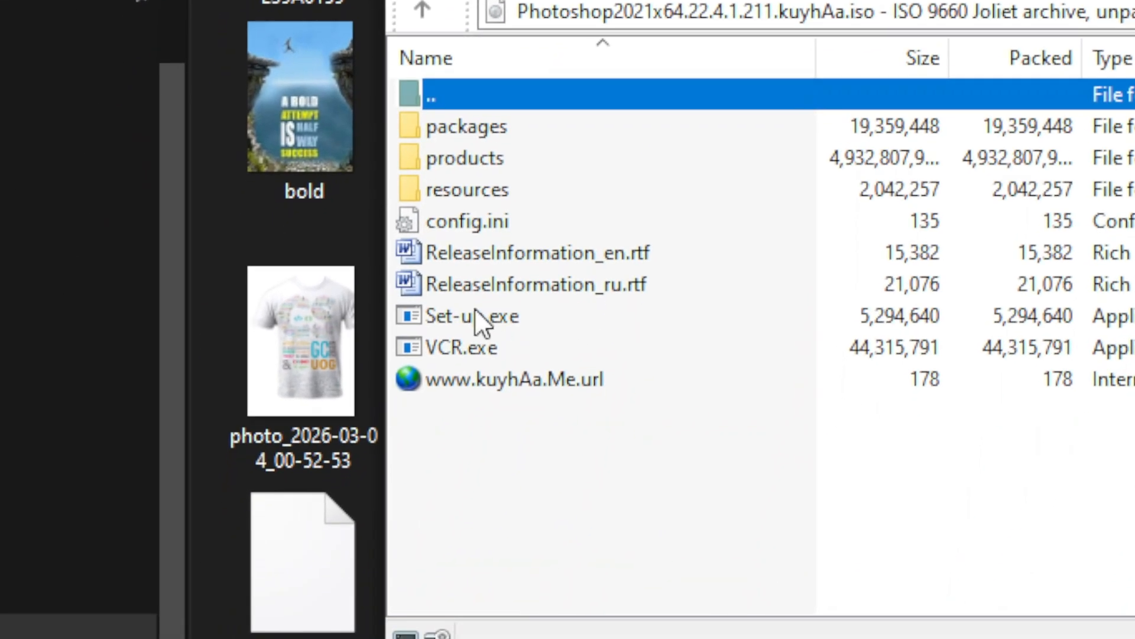
double_click(400, 601)
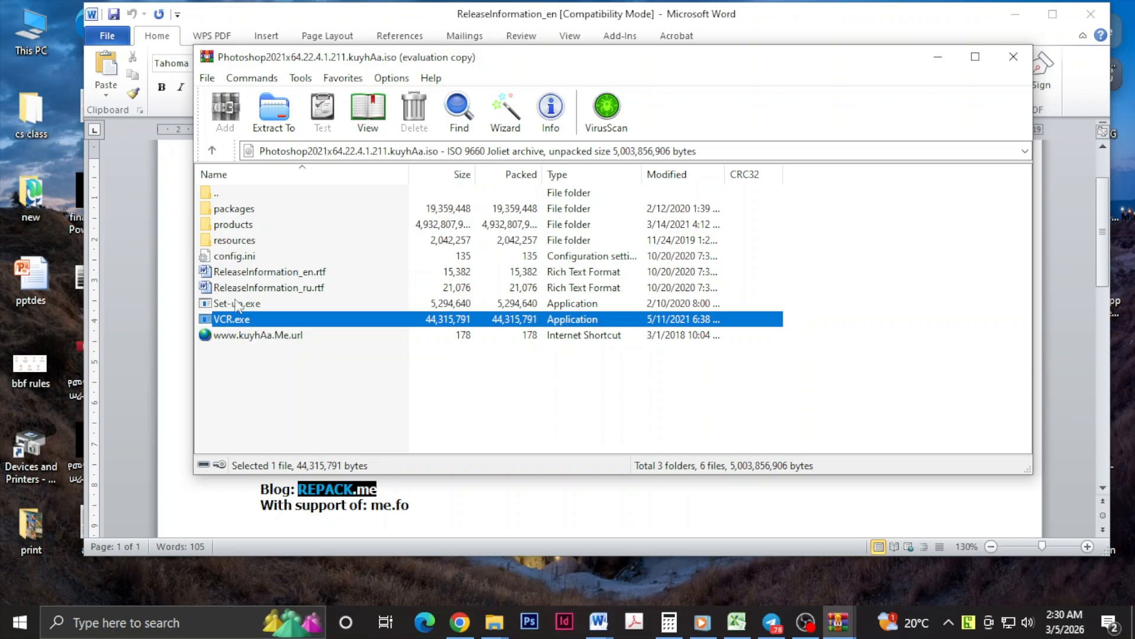
double_click(230, 319)
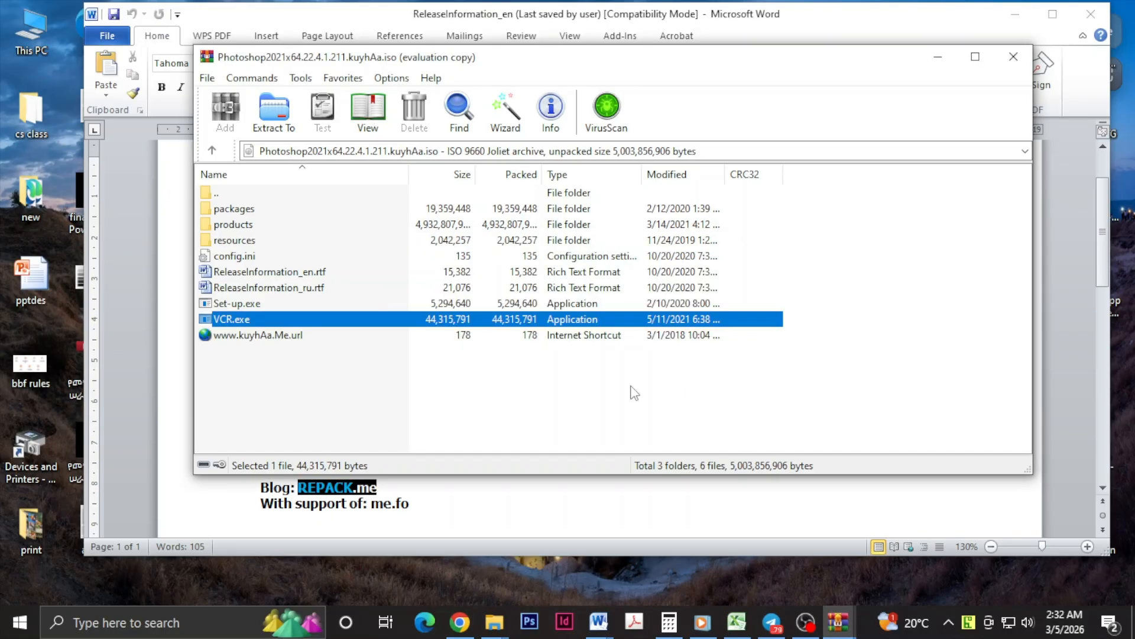
Step: Launch Adobe Photoshop 2021 from the recently added programs
click(20, 623)
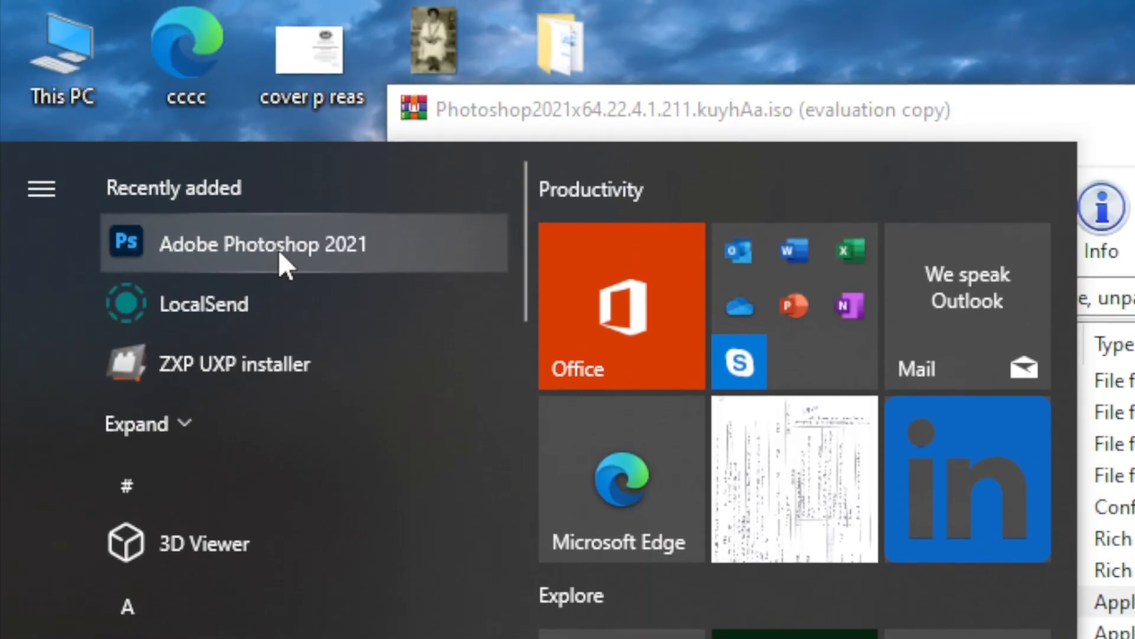
click(278, 250)
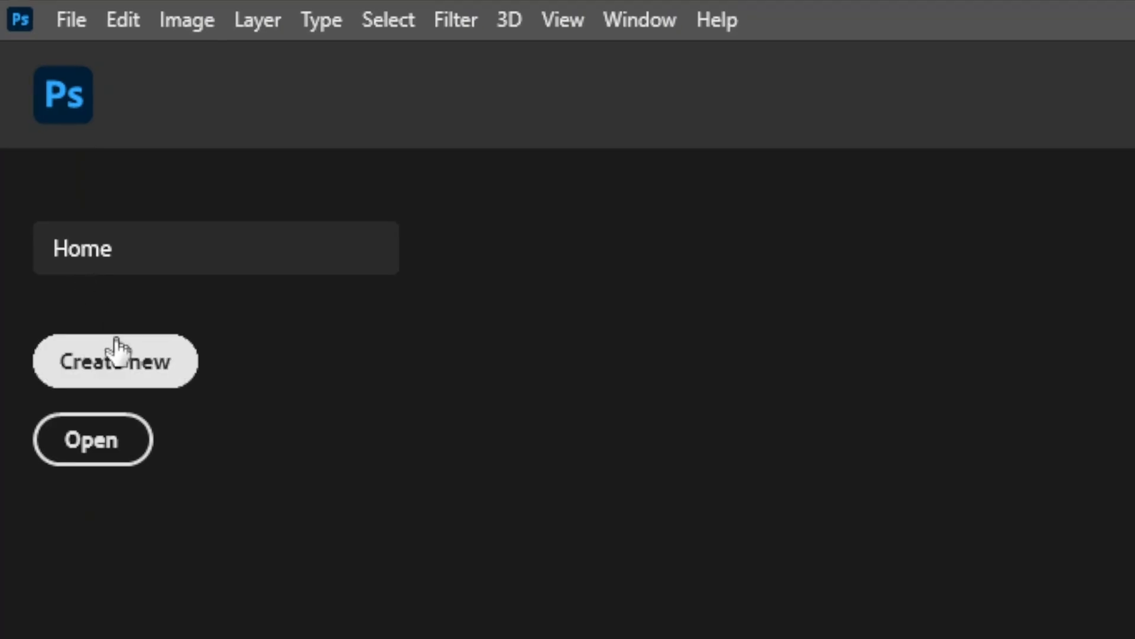
click(130, 368)
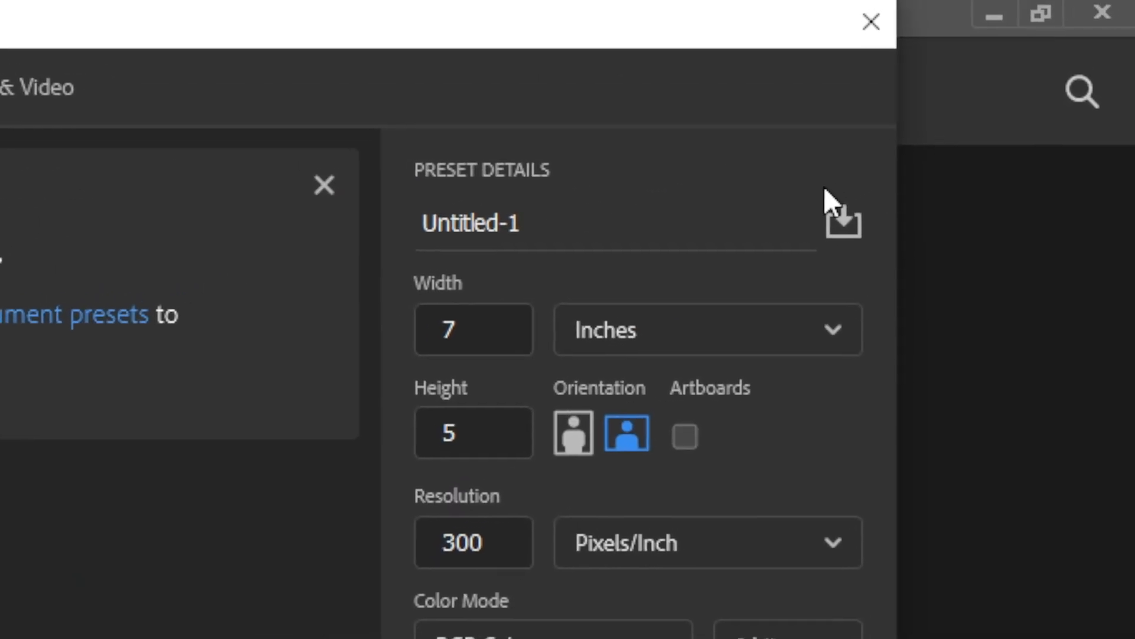
click(867, 24)
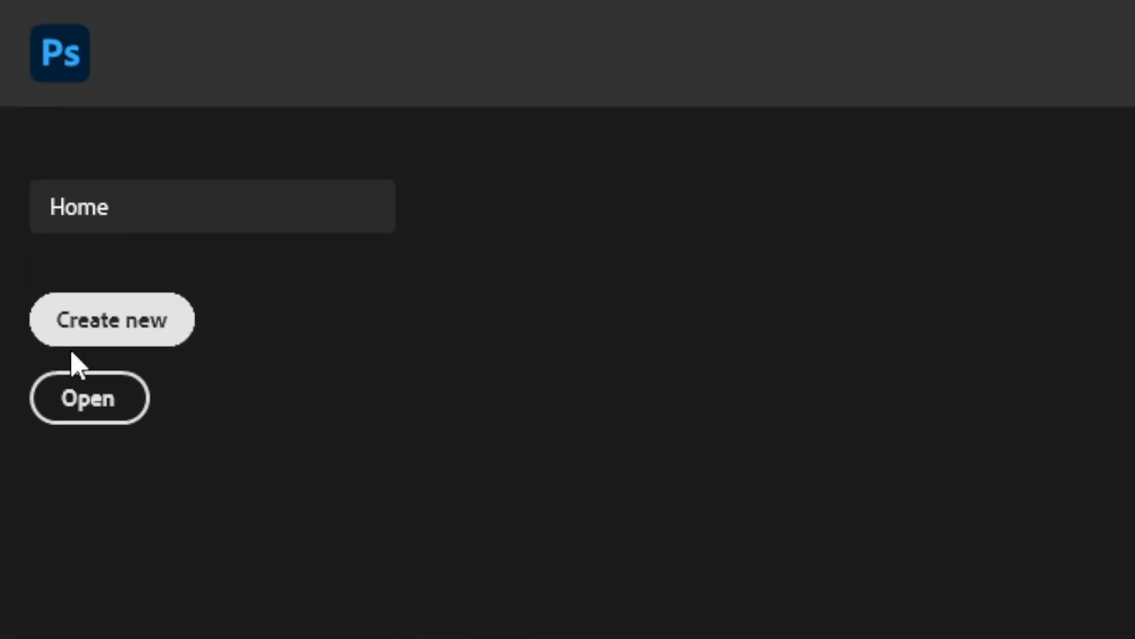
click(89, 397)
key(Escape)
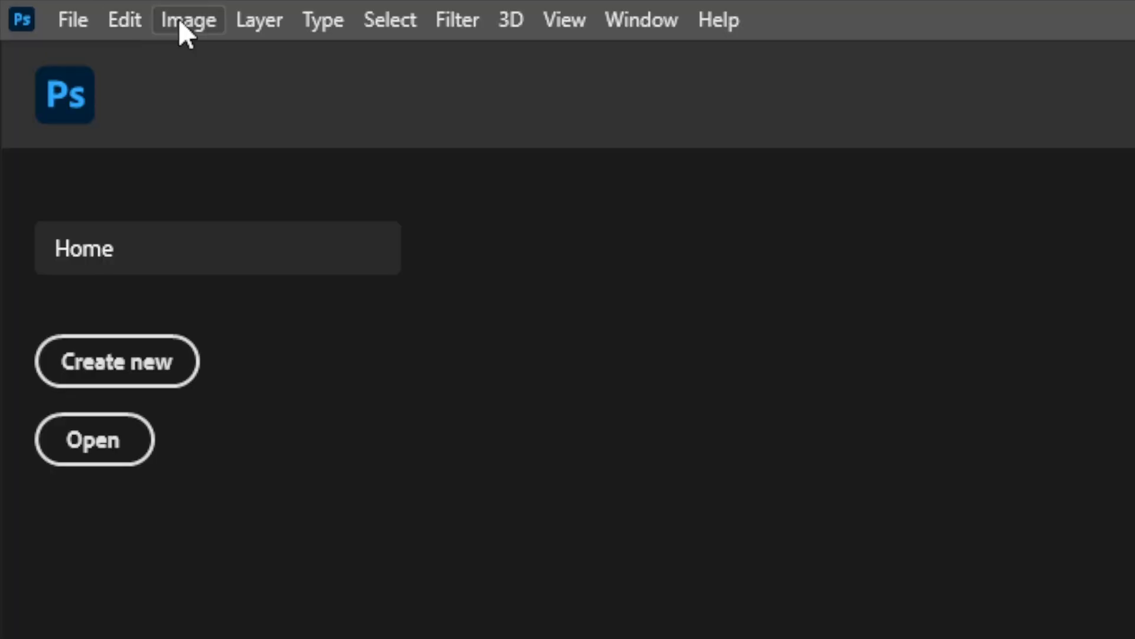
click(179, 22)
click(179, 22)
click(261, 22)
click(269, 21)
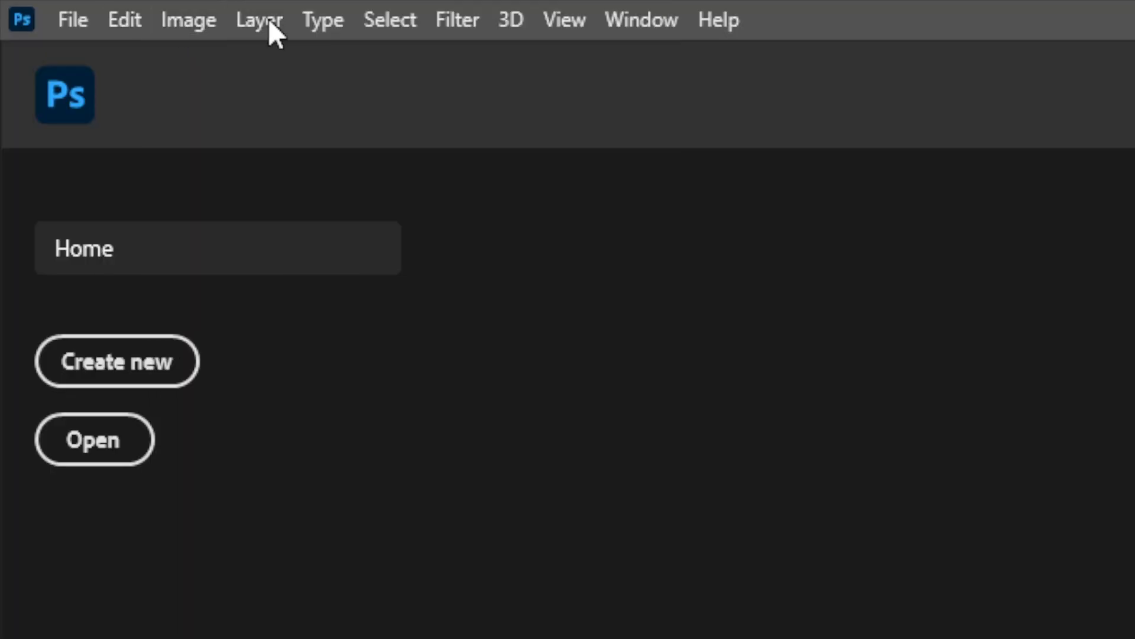
click(325, 22)
click(342, 31)
Step: Create a new document named "new design" measuring 20 by 10 centimeters at 300 pixels/inch
click(117, 283)
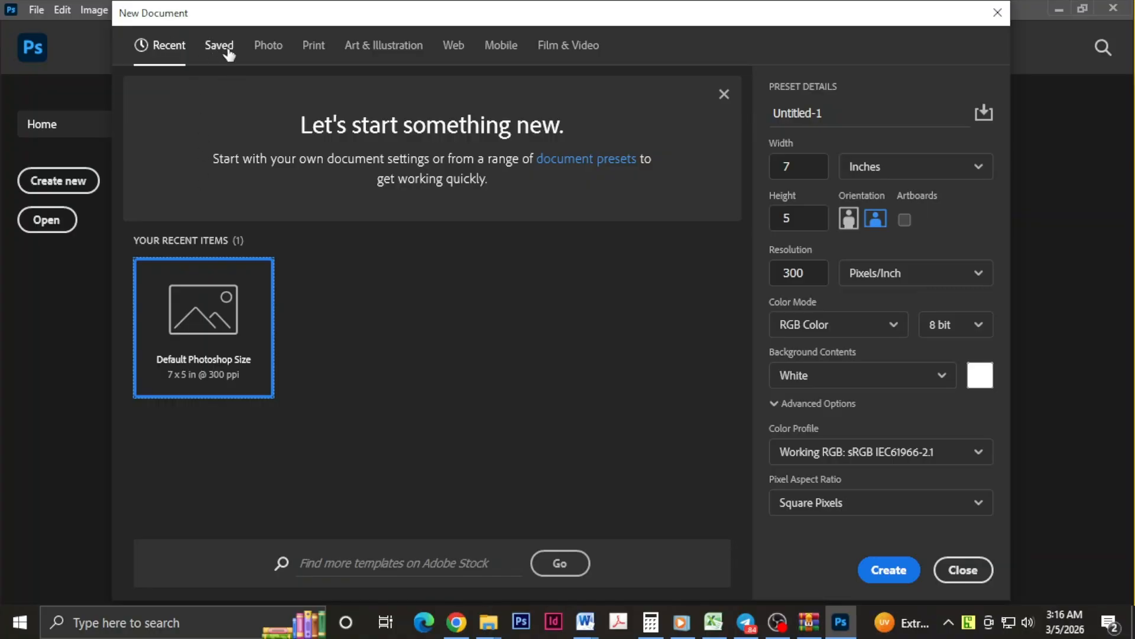
text(new design)
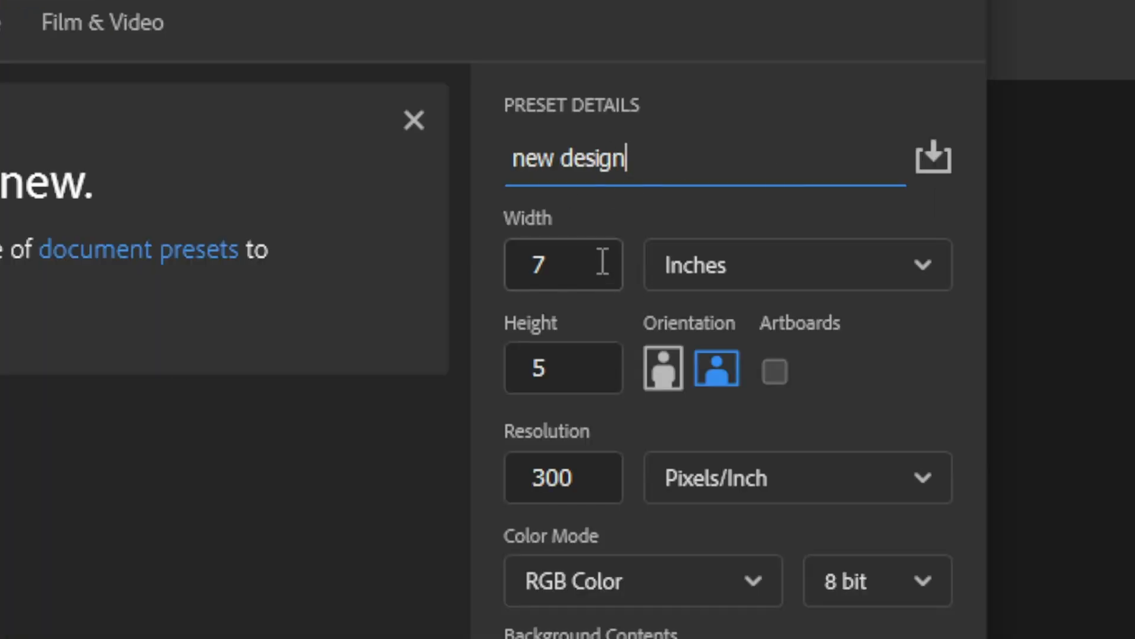
click(825, 171)
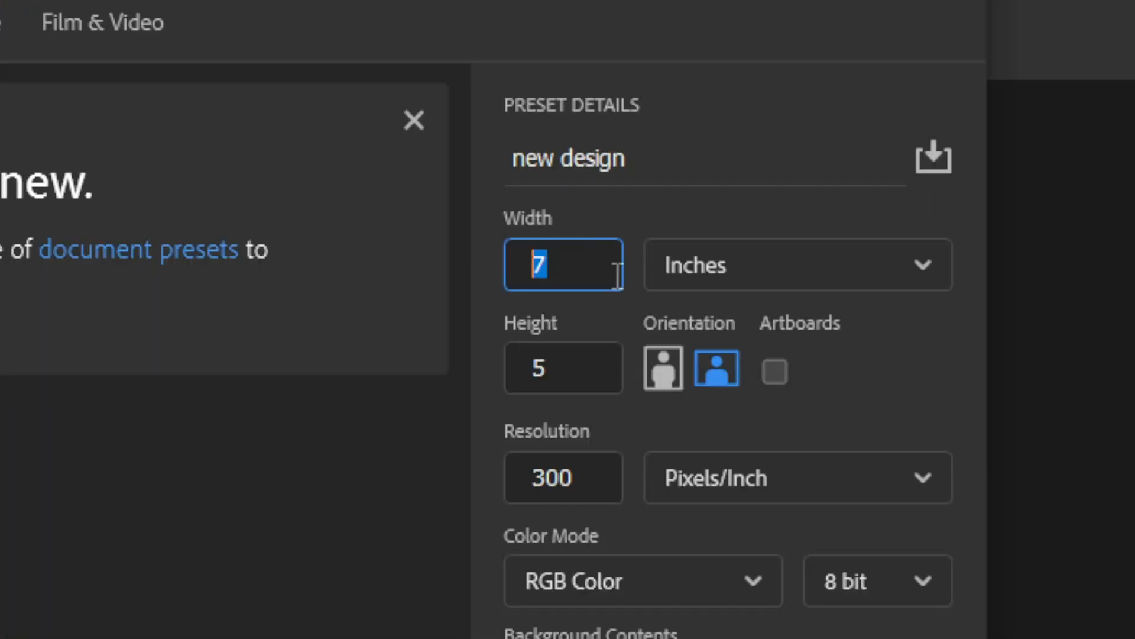
click(916, 166)
click(745, 331)
click(763, 267)
click(738, 388)
click(763, 266)
click(763, 437)
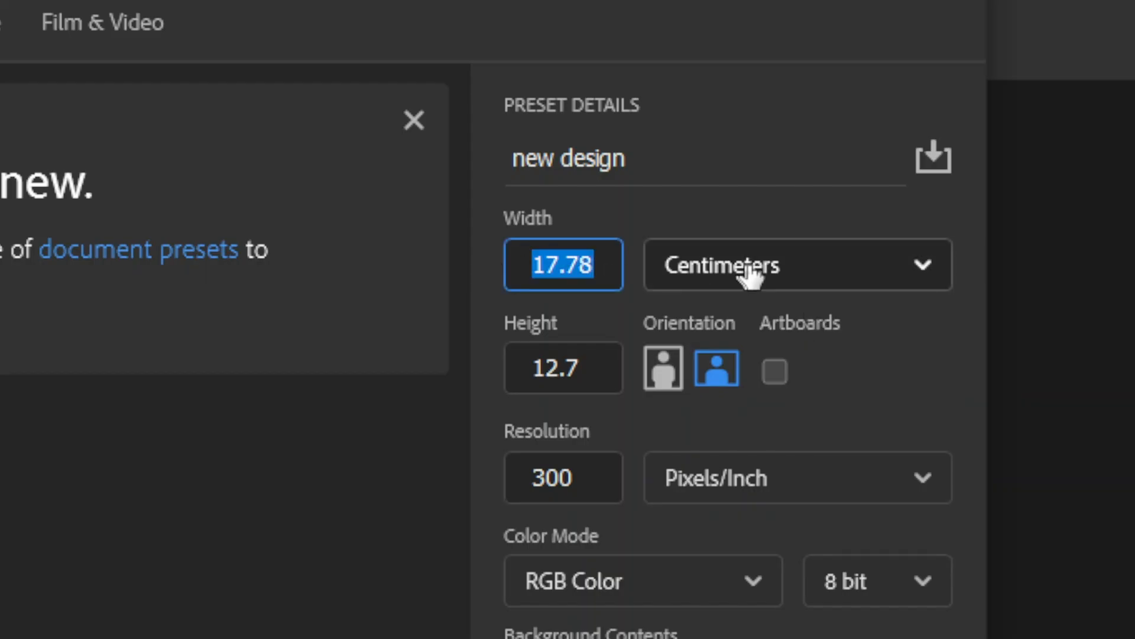
click(525, 258)
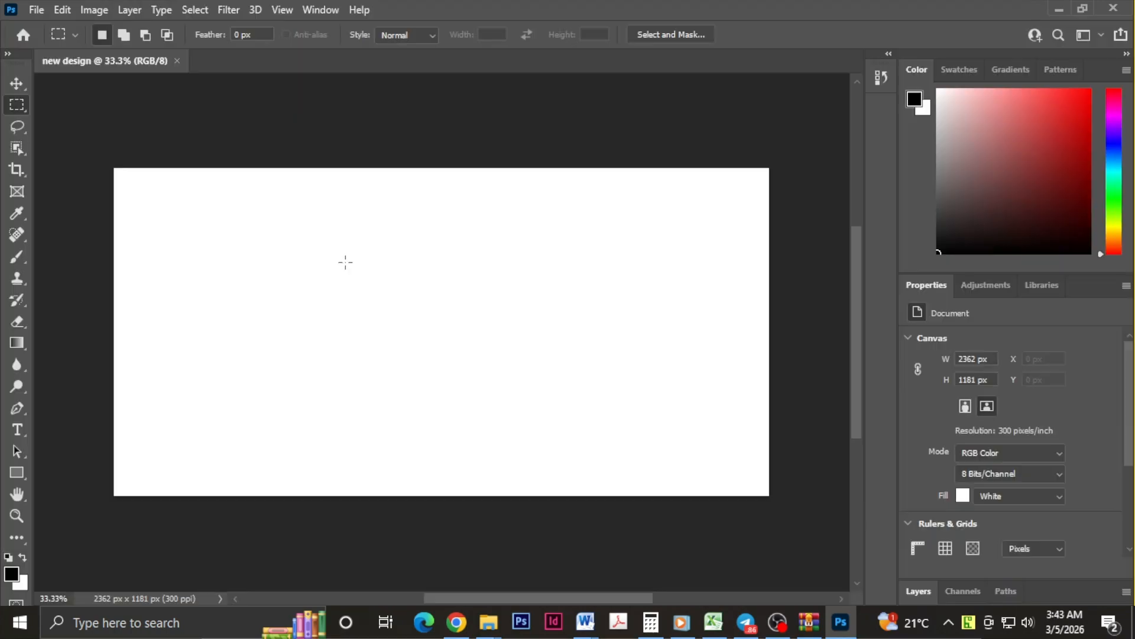
Step: Start another new document and review the blank presets for photo, print, art and illustration, web, and mobile
key(ctrl+n)
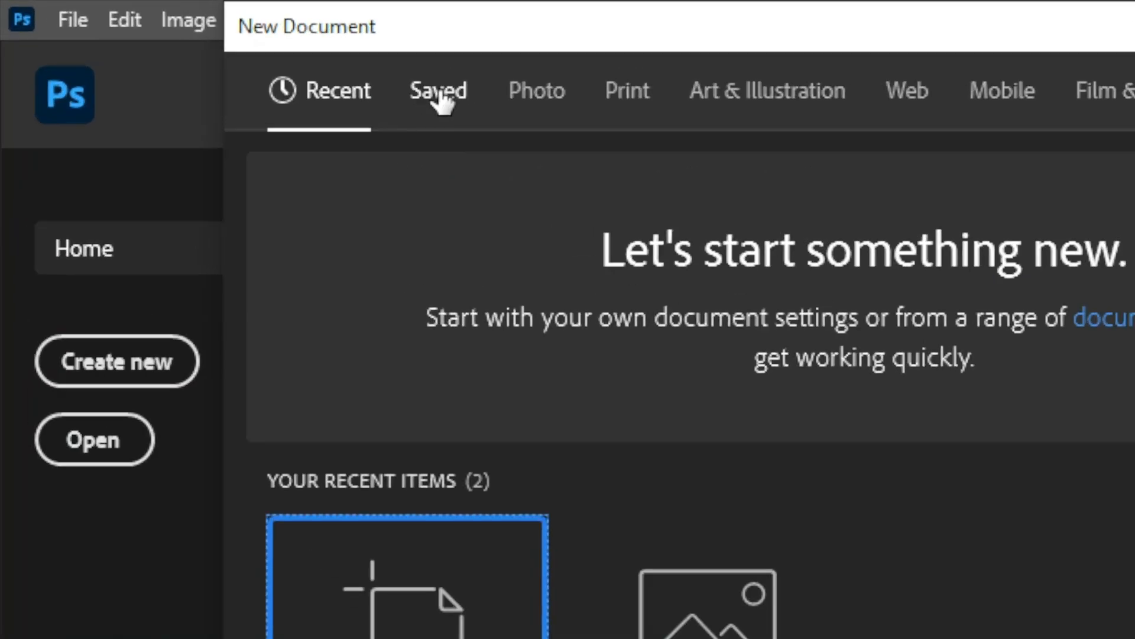
click(218, 47)
click(265, 47)
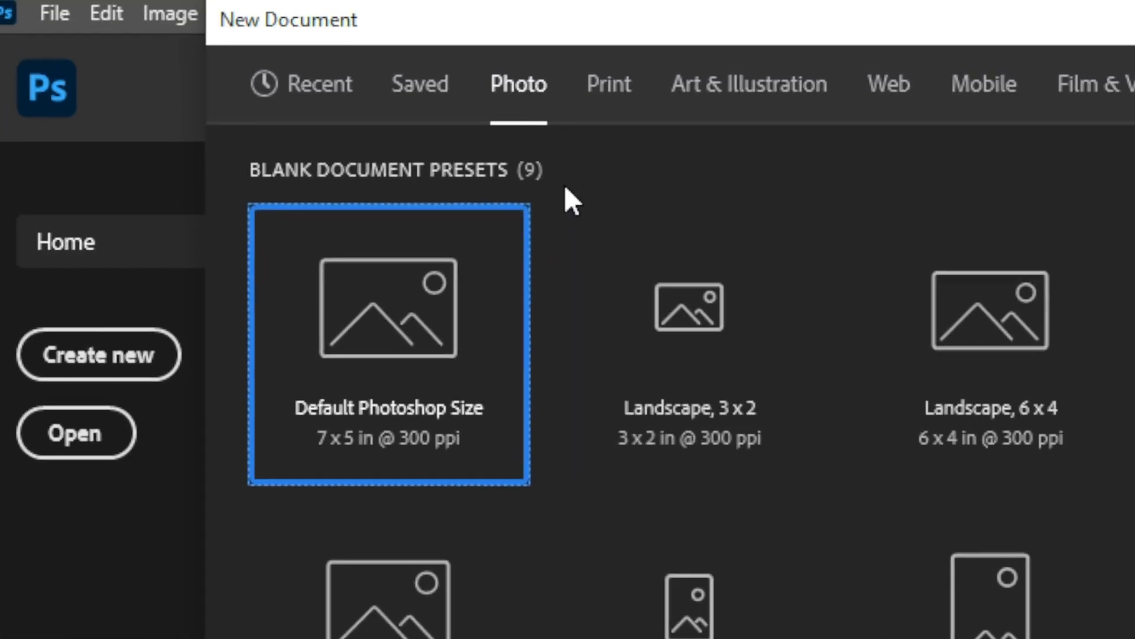
click(611, 86)
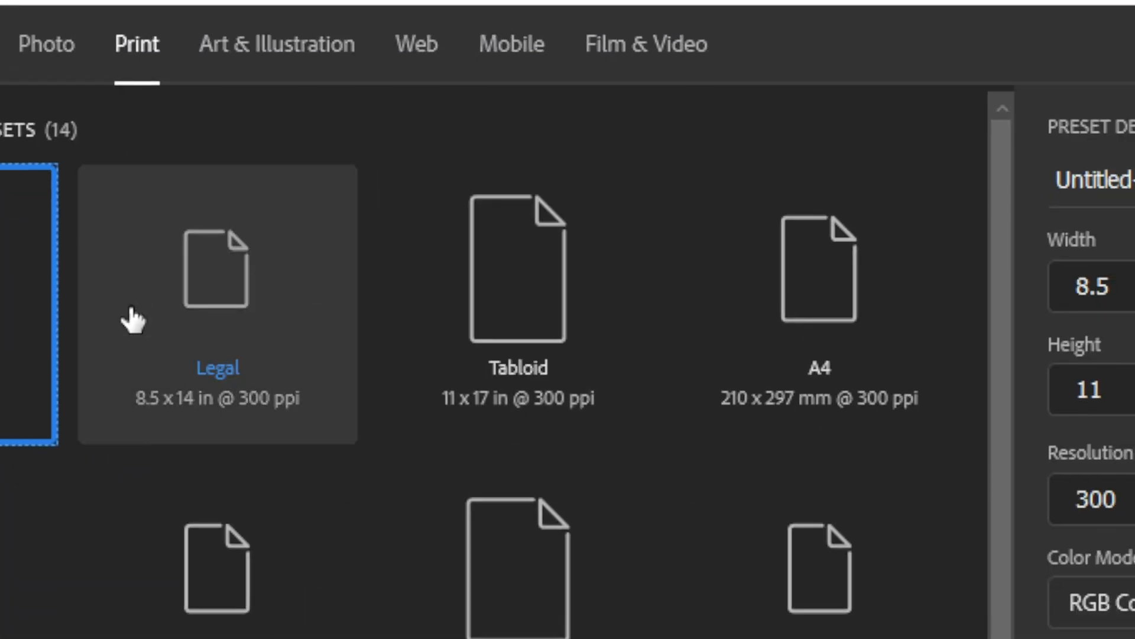
click(307, 53)
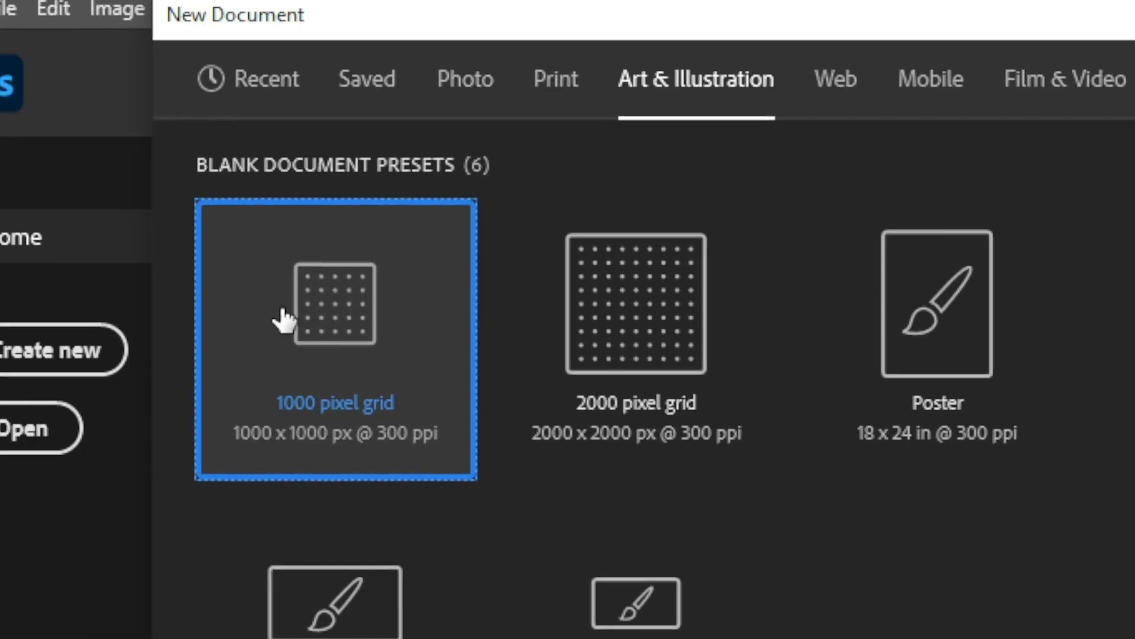
click(417, 45)
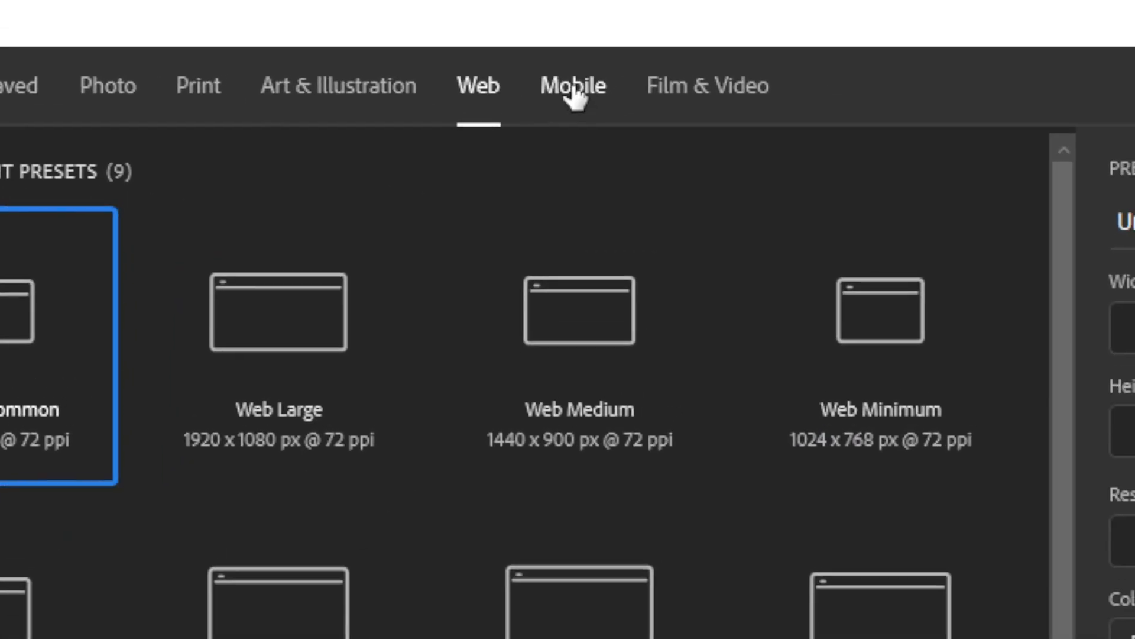
click(625, 32)
click(785, 27)
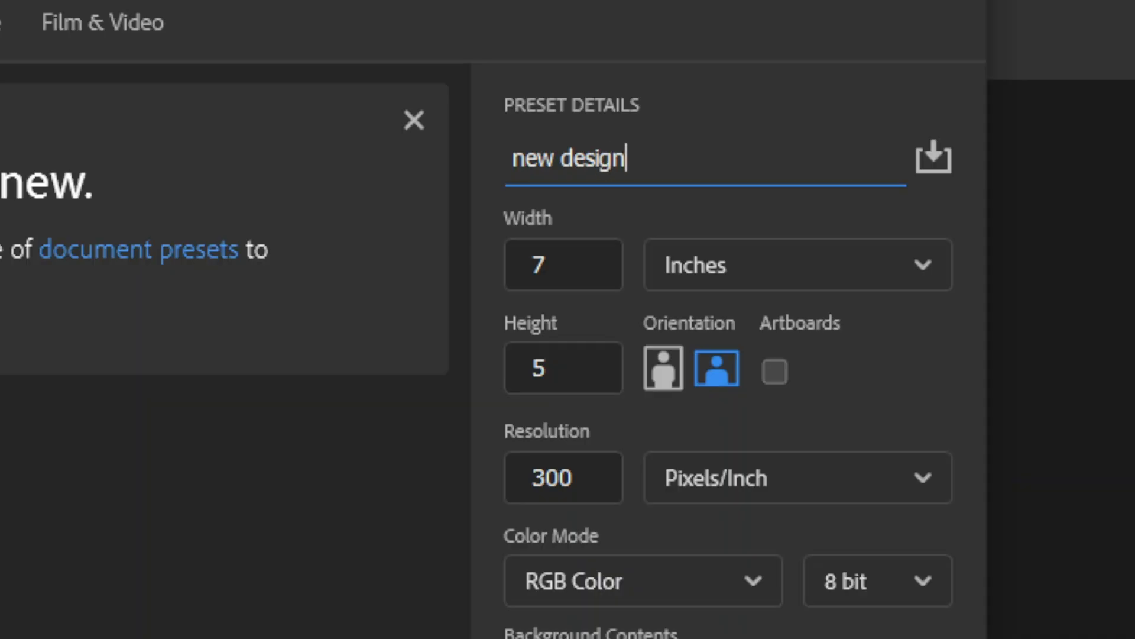
Step: Set the new document's units to centimeters, with a width of 20 and a height of 10
click(601, 263)
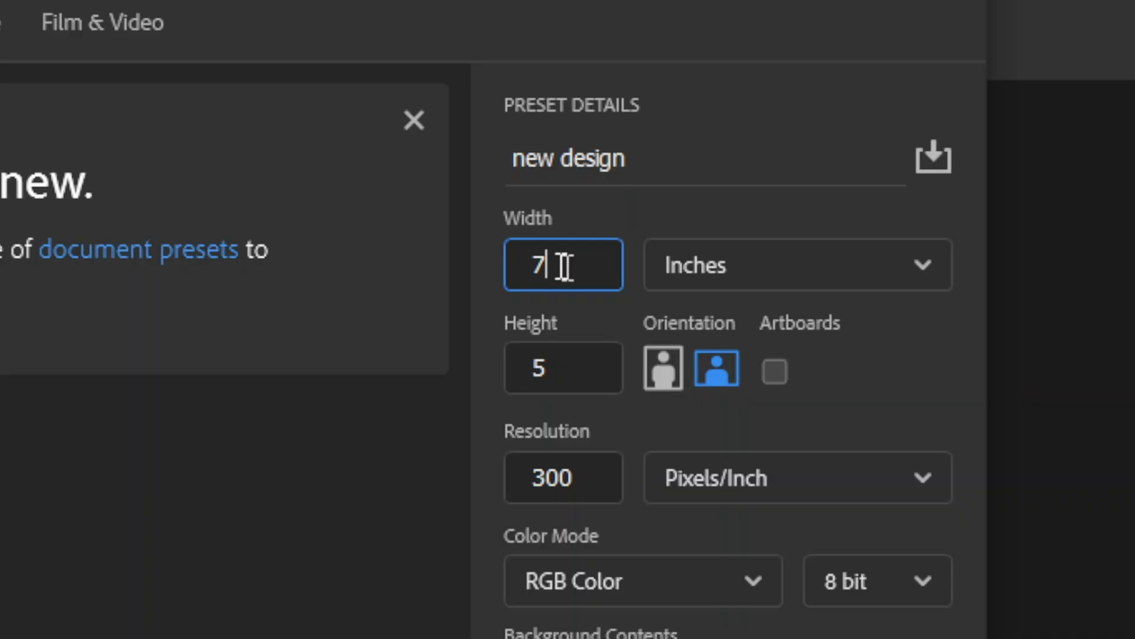
drag(565, 261, 530, 263)
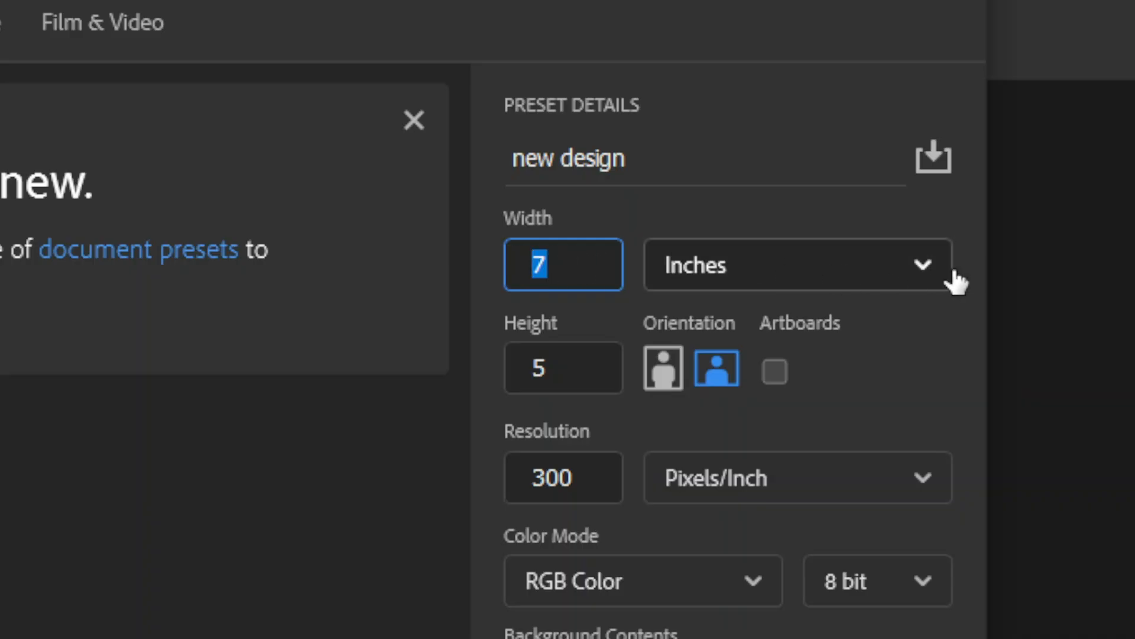
click(934, 272)
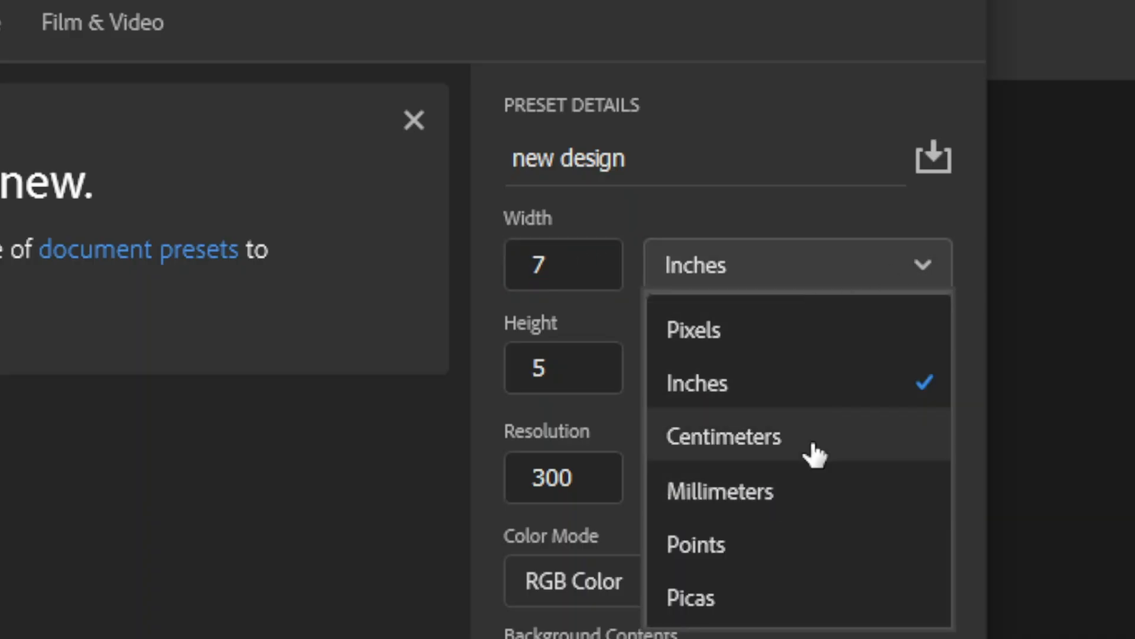
click(746, 336)
click(918, 270)
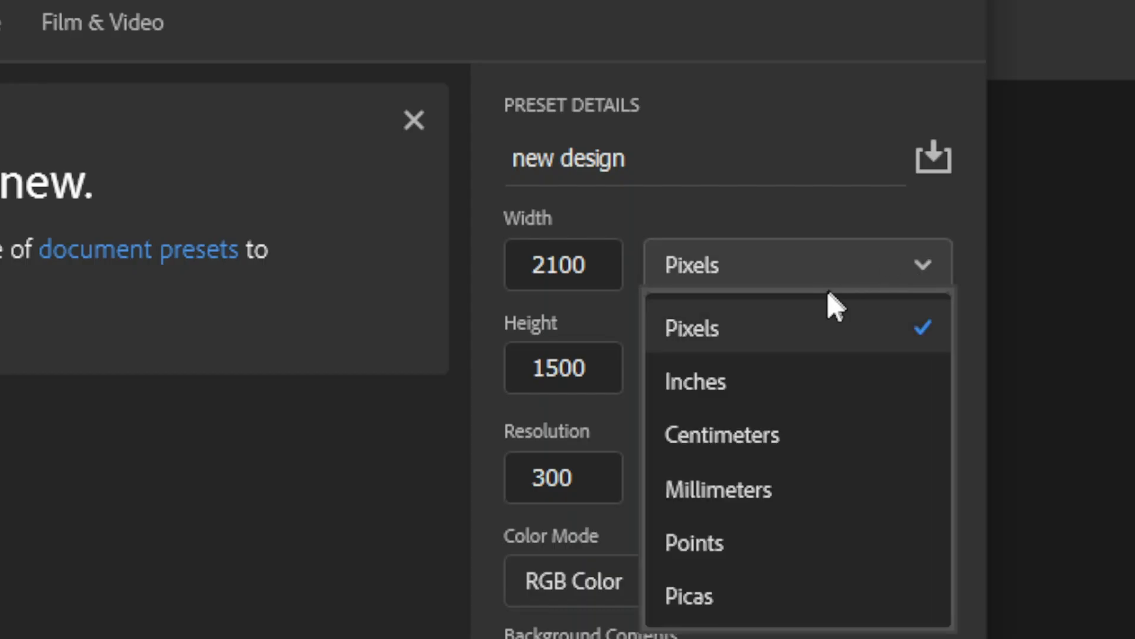
click(740, 391)
click(873, 288)
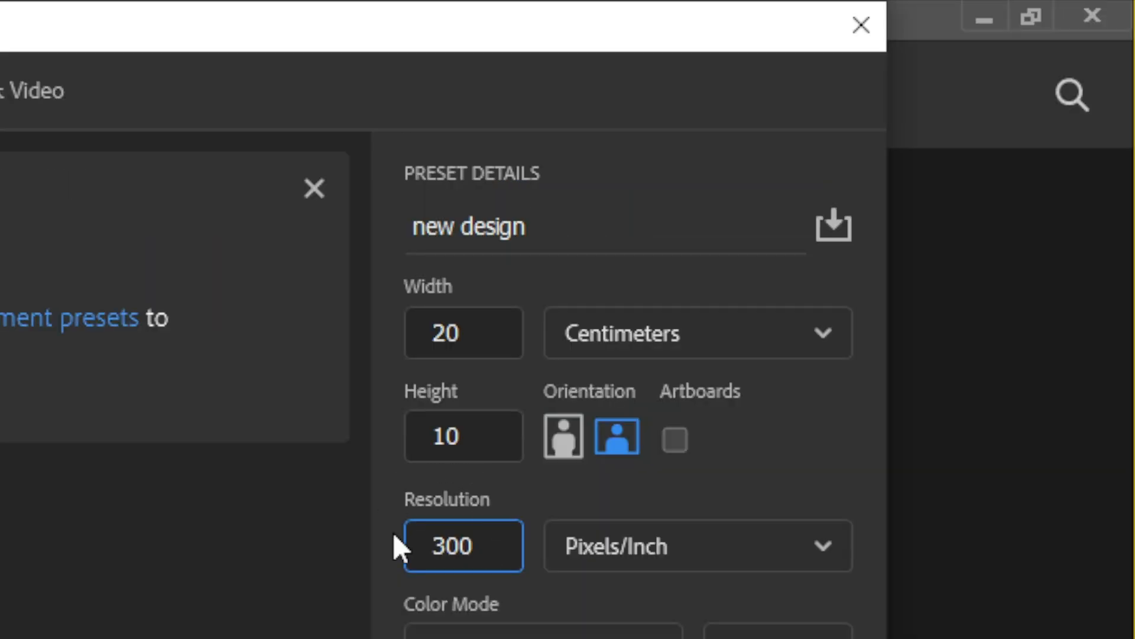
Step: Set the new document's resolution to 300 pixels/inch and its color mode to RGB Color
drag(478, 539, 406, 547)
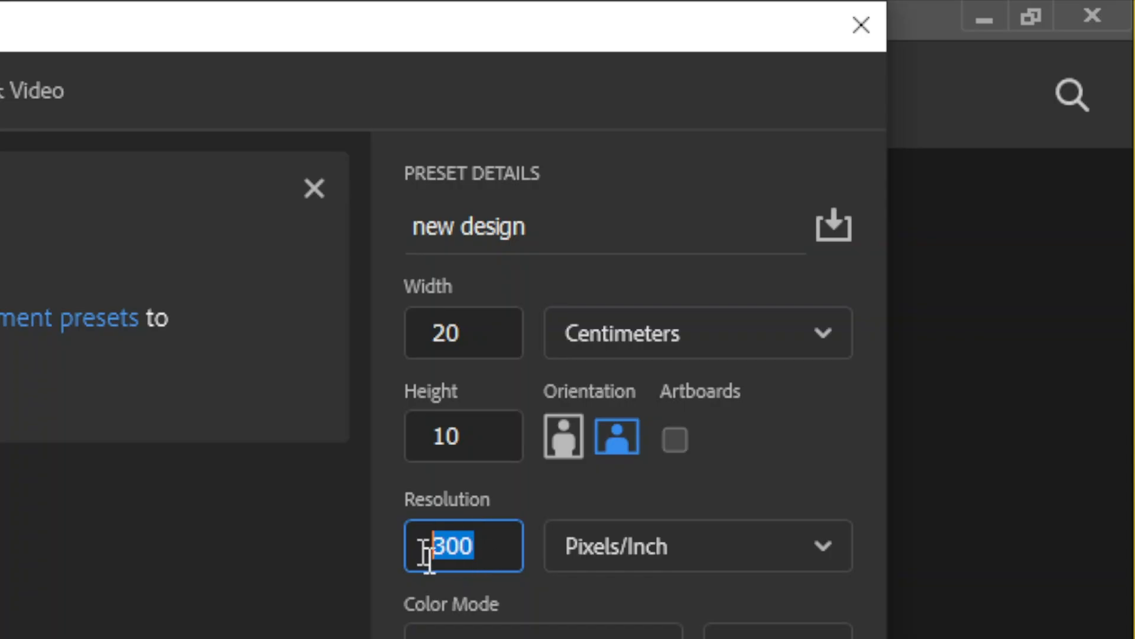
click(461, 545)
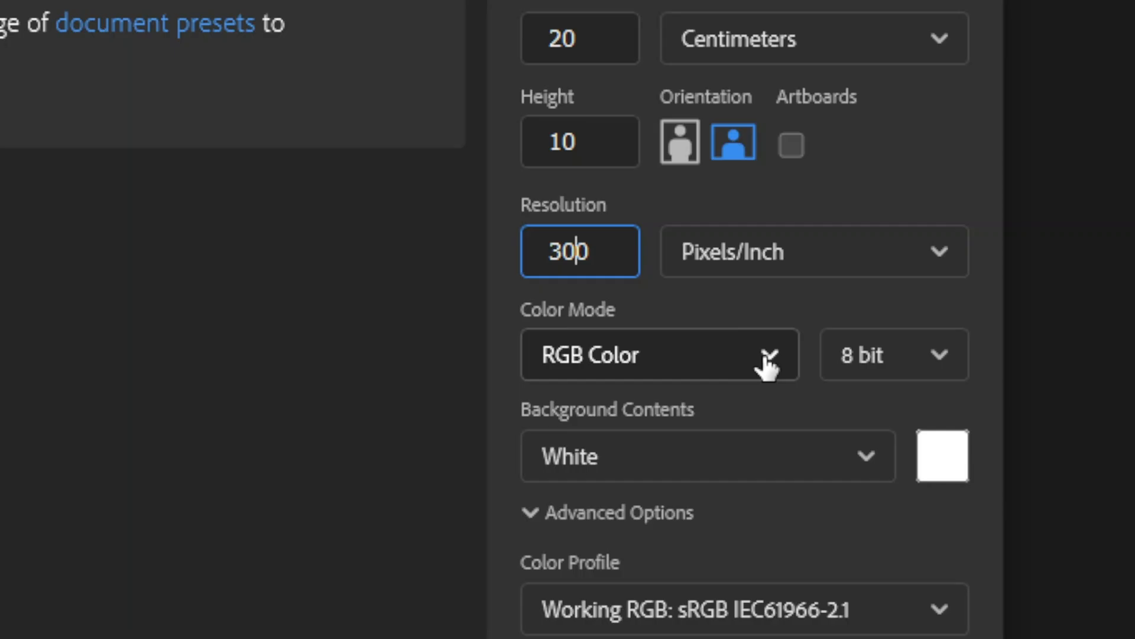
click(680, 355)
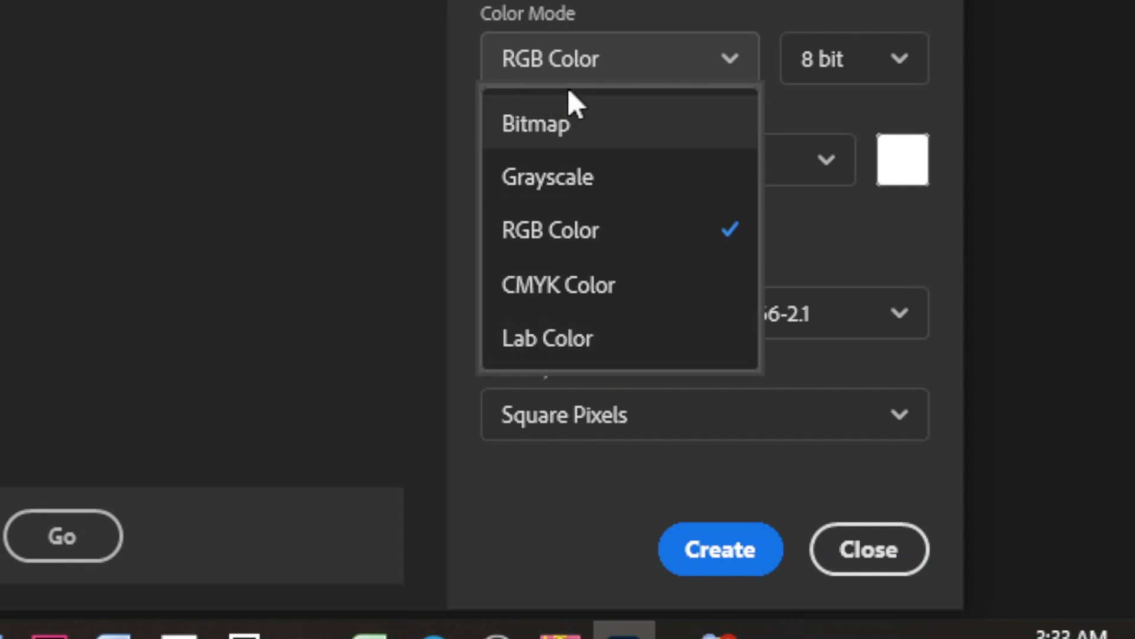
click(603, 232)
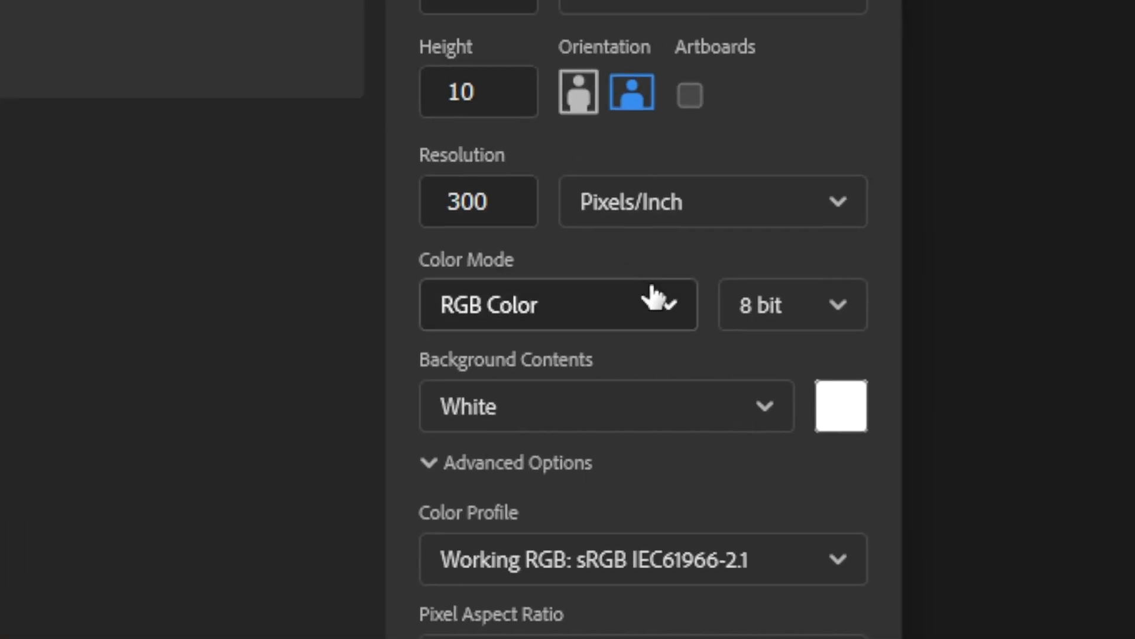
click(664, 304)
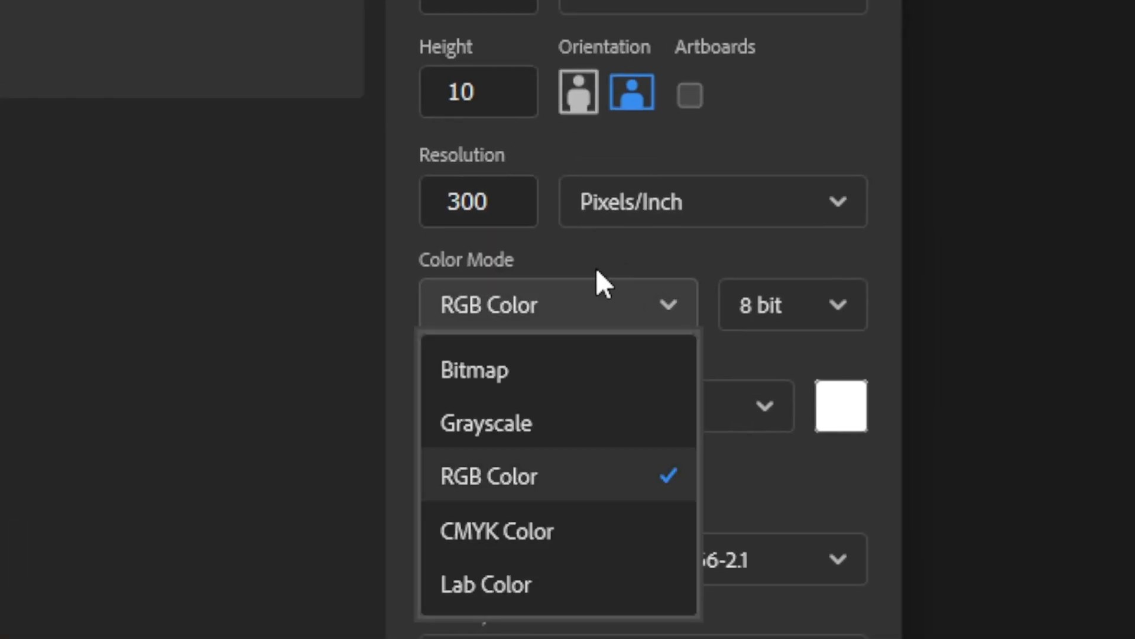
click(535, 478)
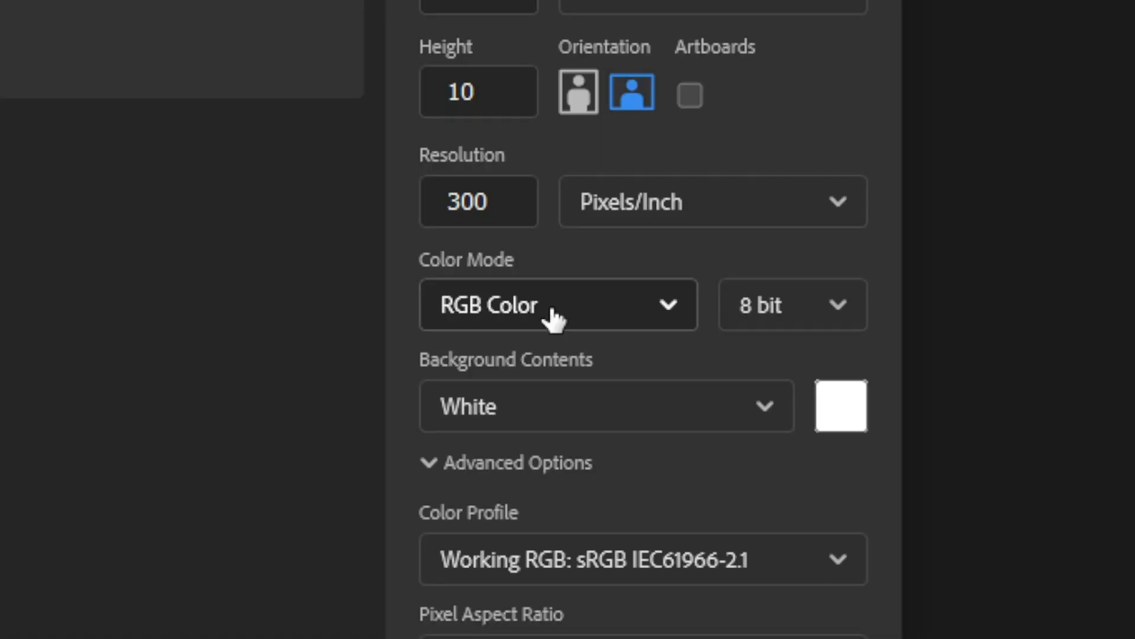
Step: Try CMYK Color as the new document's color mode
click(578, 311)
click(559, 479)
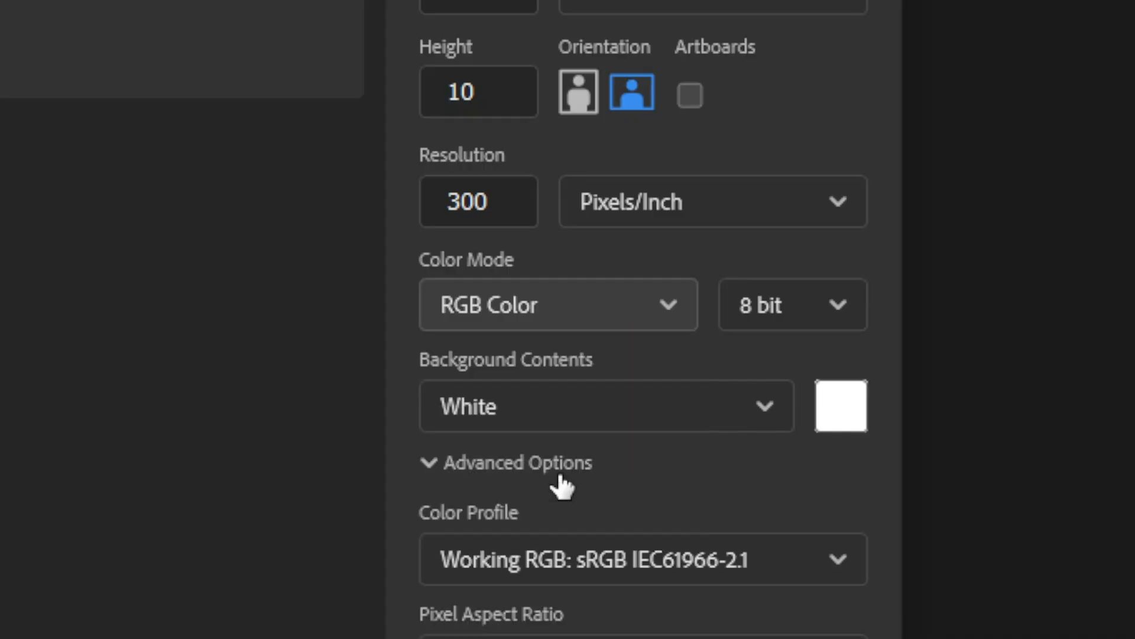
click(598, 319)
click(544, 533)
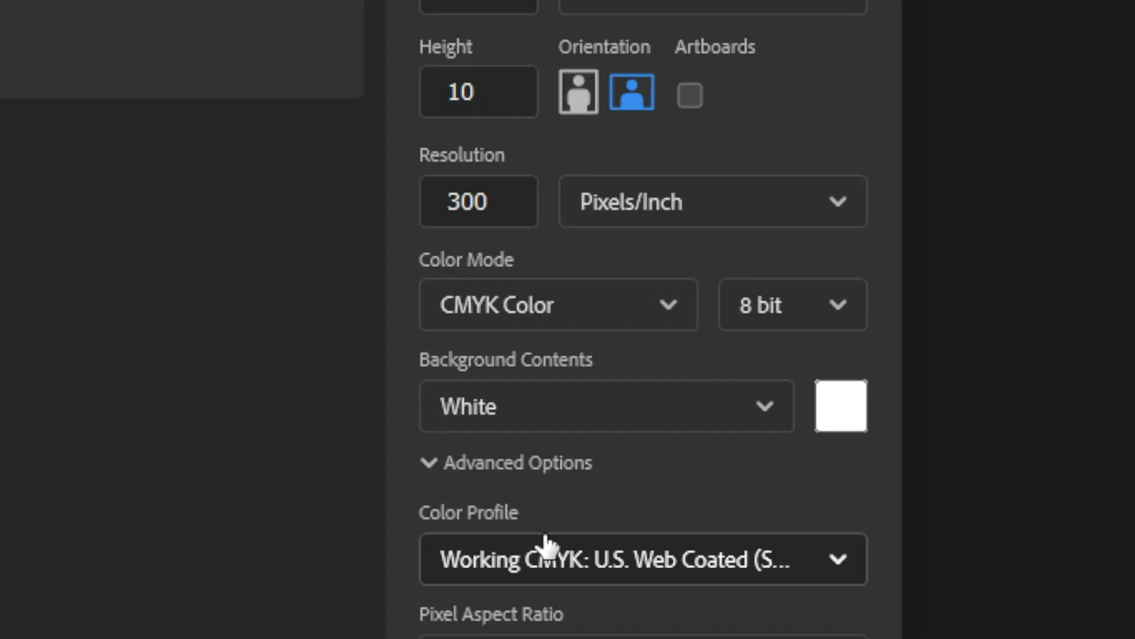
Step: Set the new document's color mode back to RGB Color and create the document
click(575, 309)
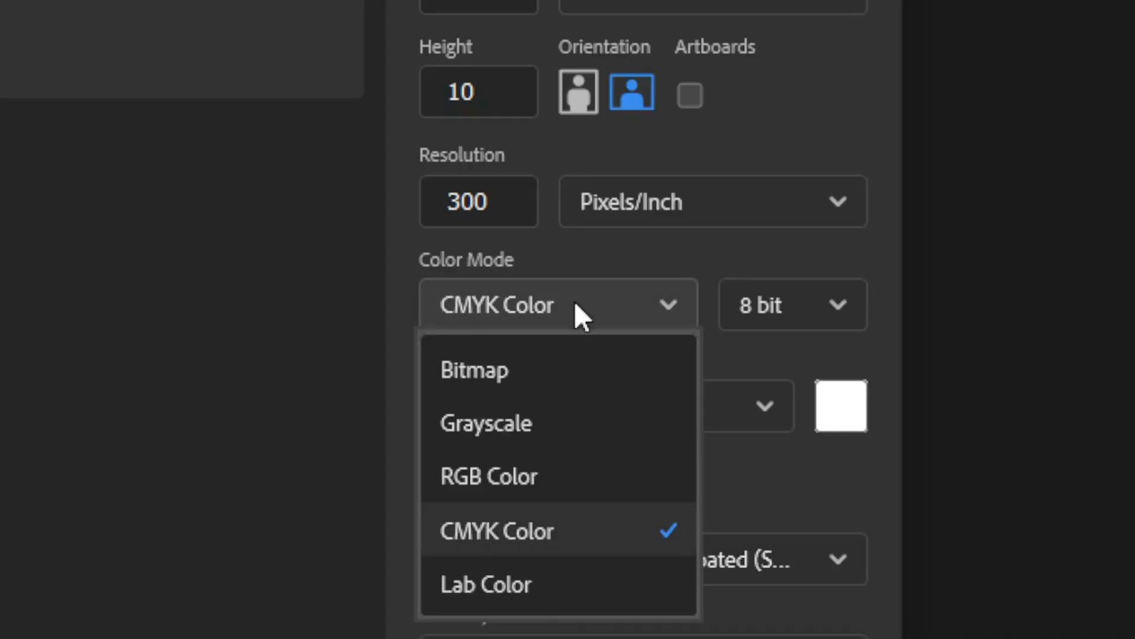
click(518, 482)
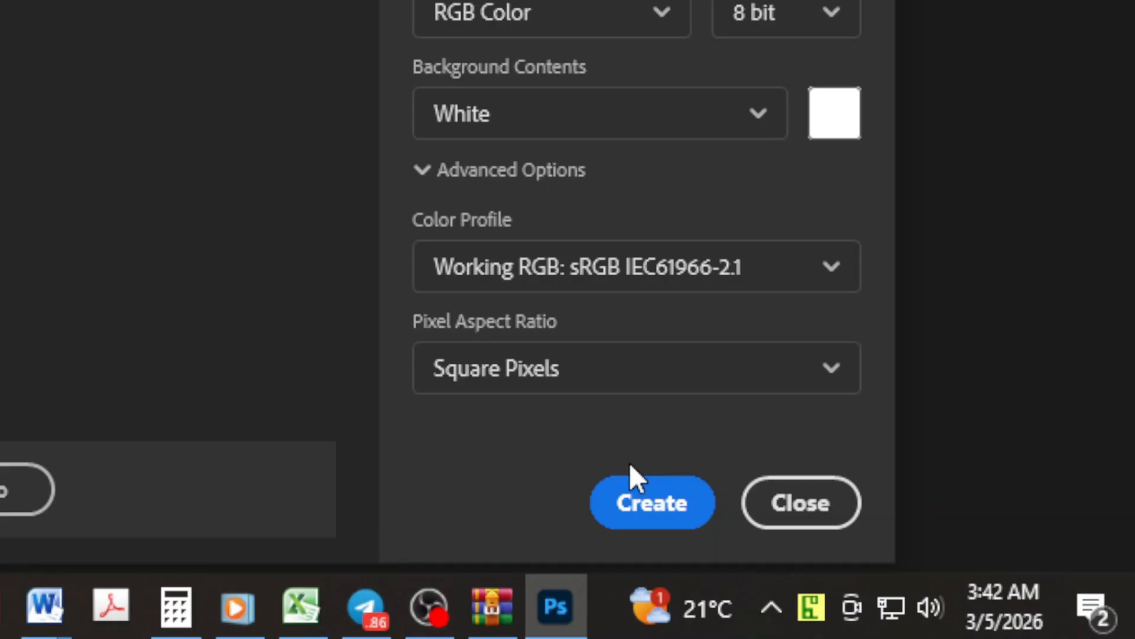
click(636, 488)
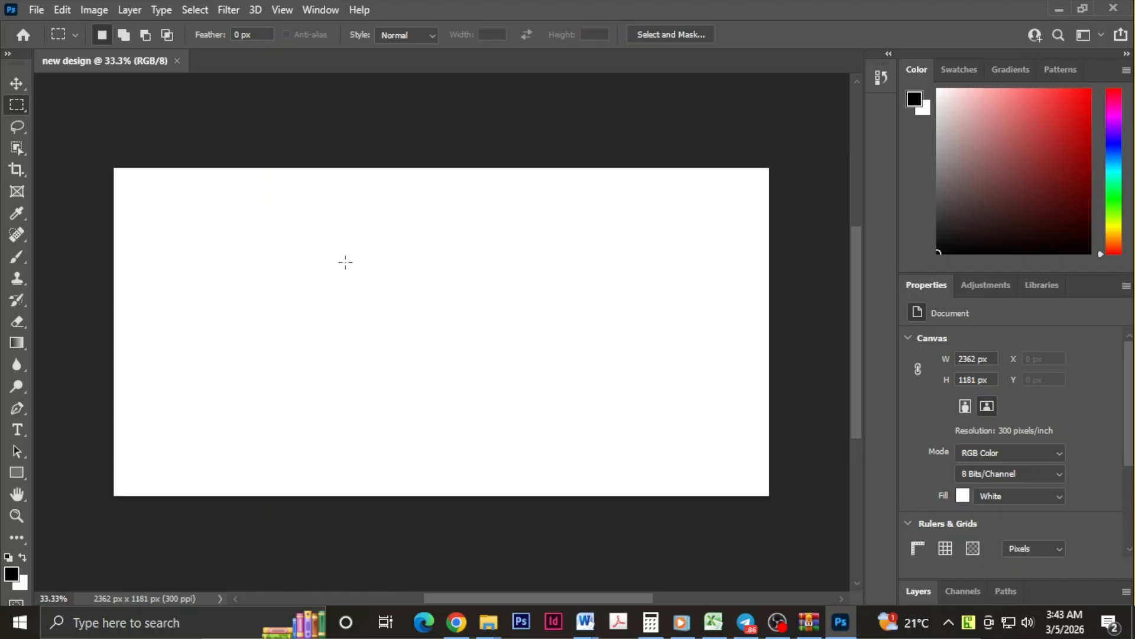
Step: Review the available file, edit, image, layer, type, select, and filter commands one group at a time
click(36, 10)
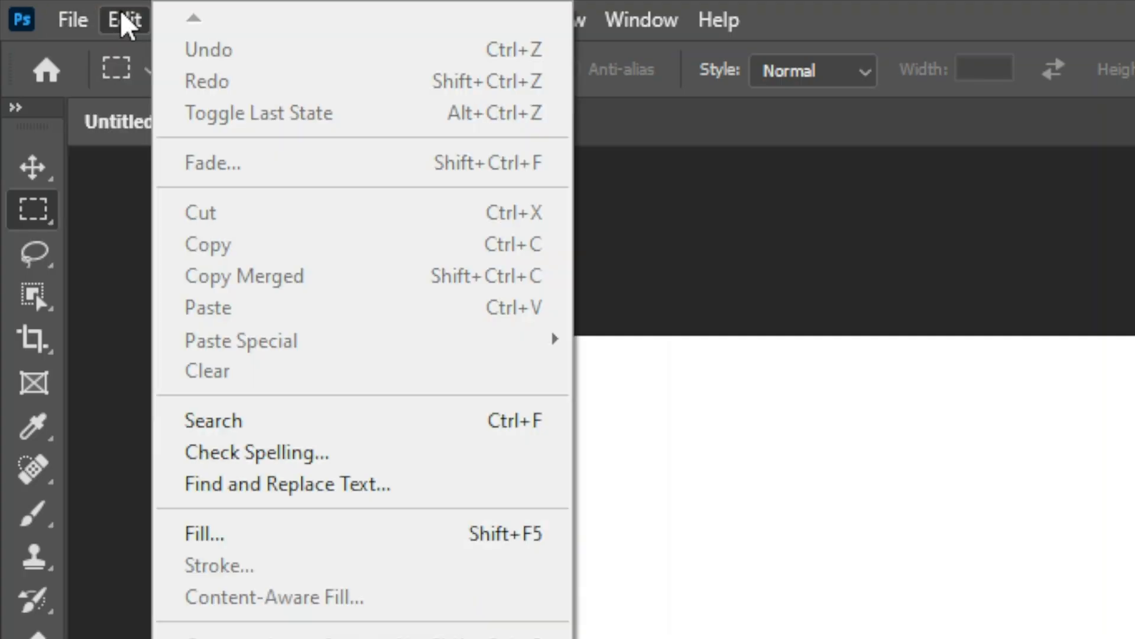
click(65, 11)
click(66, 11)
click(121, 22)
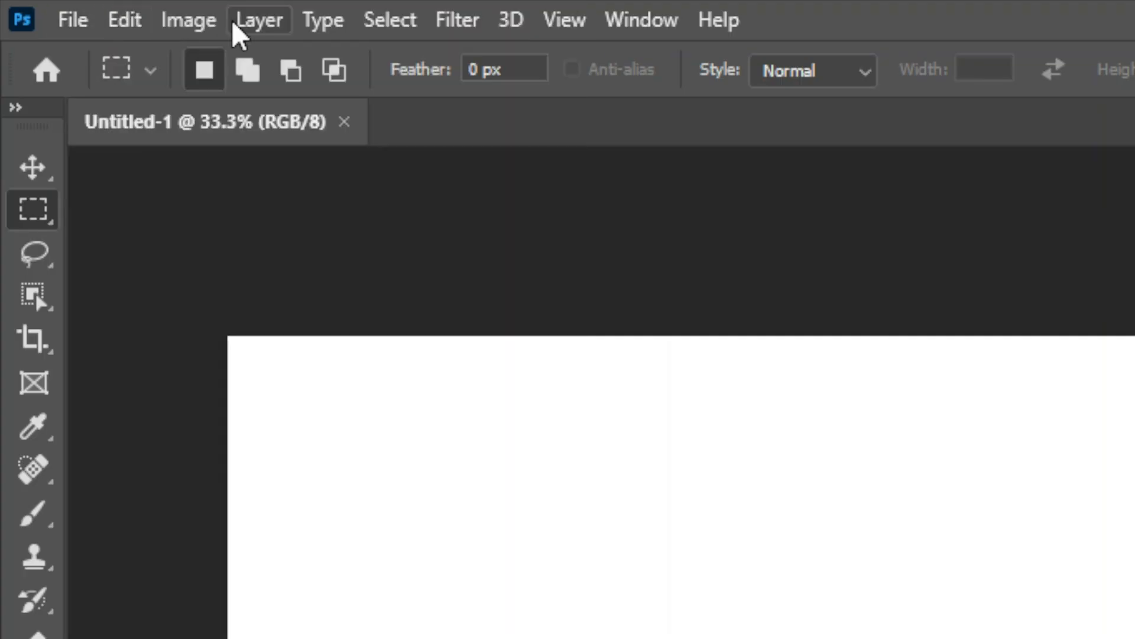
click(195, 26)
click(206, 31)
click(255, 26)
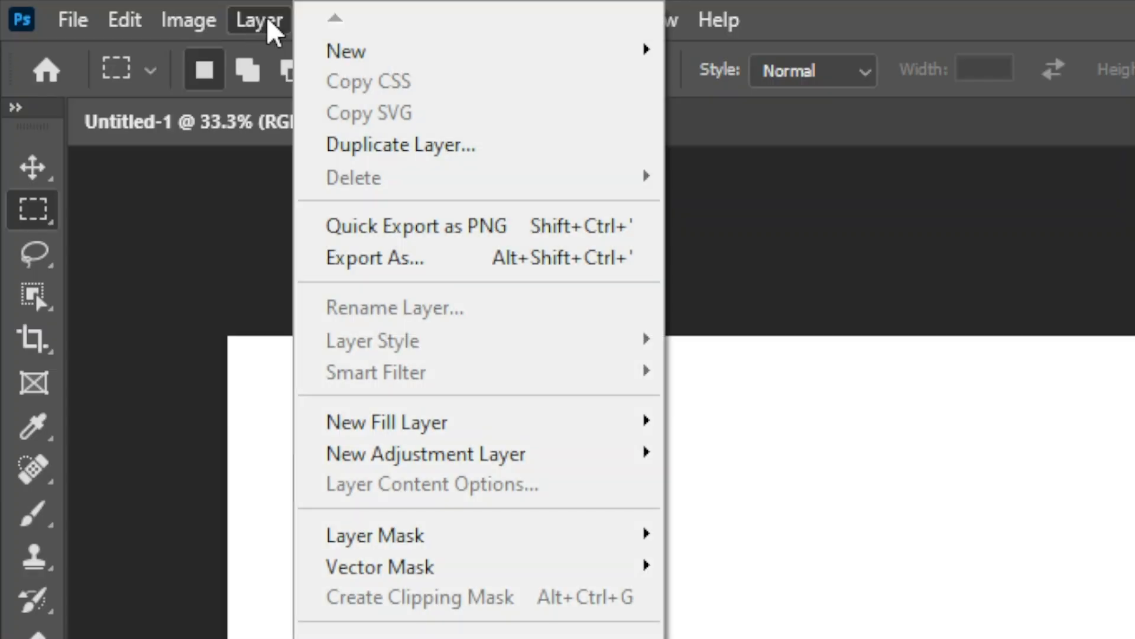
click(270, 30)
click(332, 30)
click(332, 26)
click(387, 24)
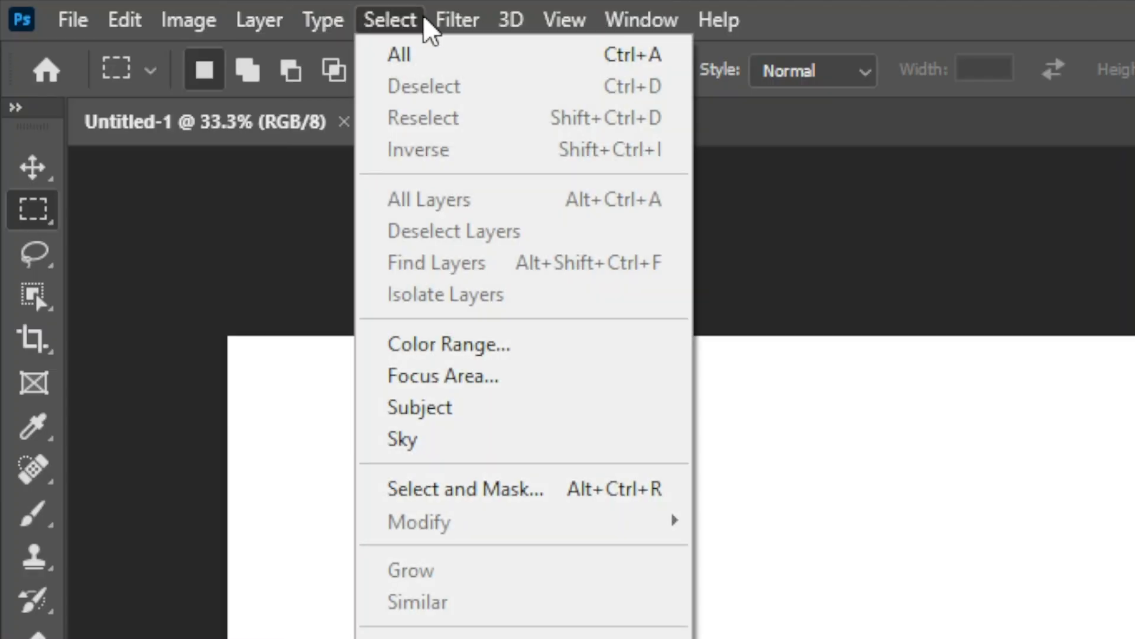
click(460, 22)
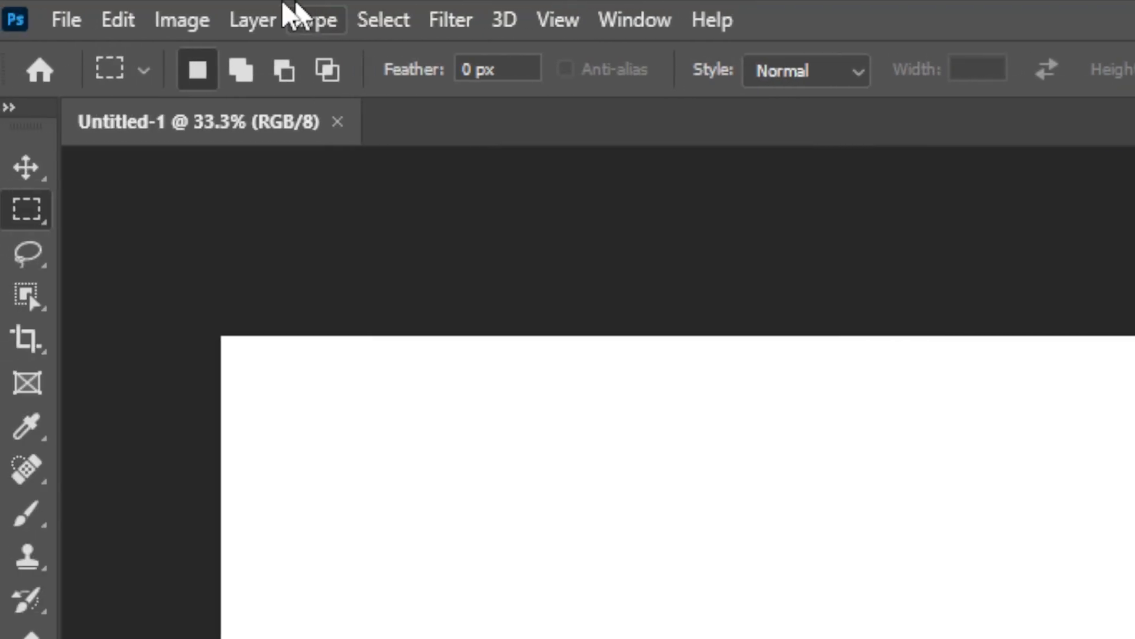
Step: Go through the editing tools in order, from Move and the selection tools to the healing, brush, stamp, and history brush tools
click(27, 180)
click(32, 208)
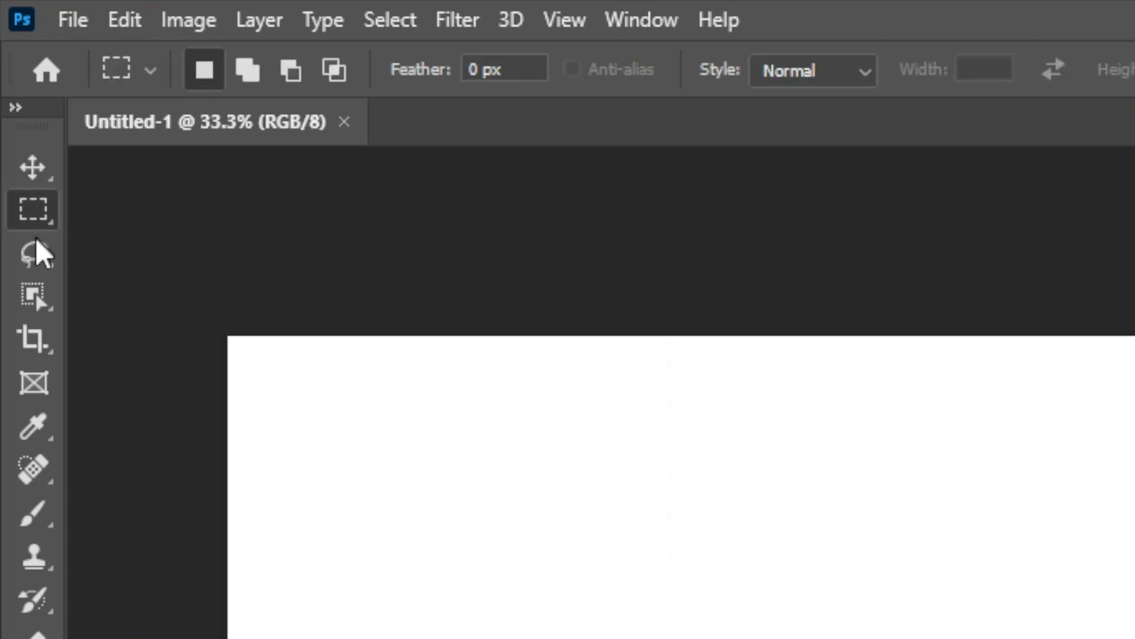
click(34, 253)
click(35, 342)
click(36, 367)
click(35, 409)
click(35, 453)
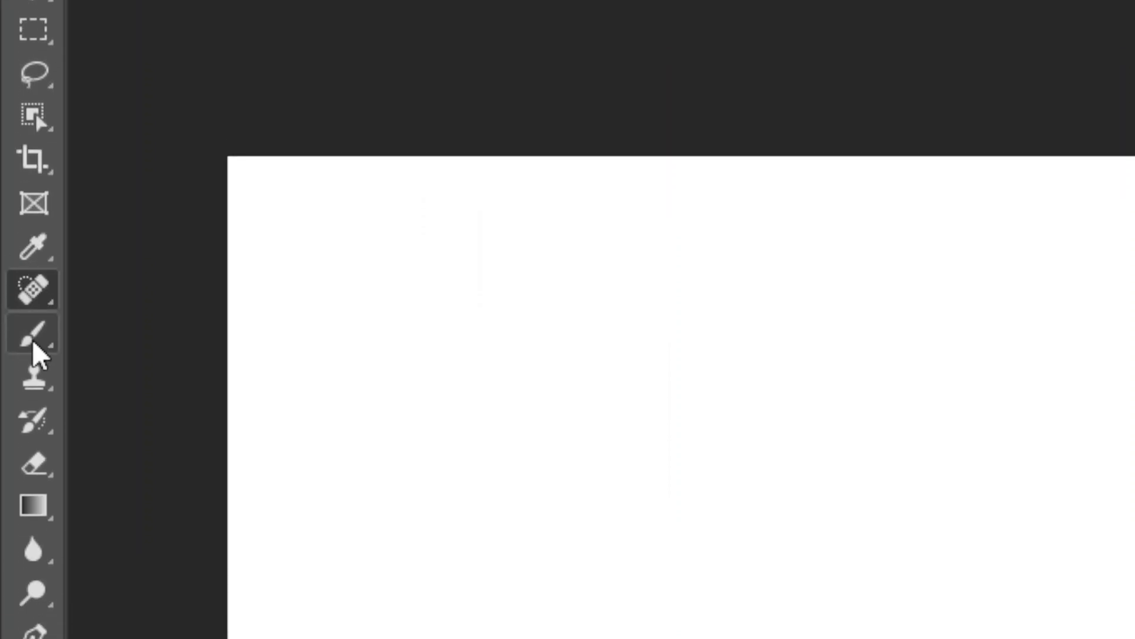
click(34, 496)
click(32, 539)
click(33, 583)
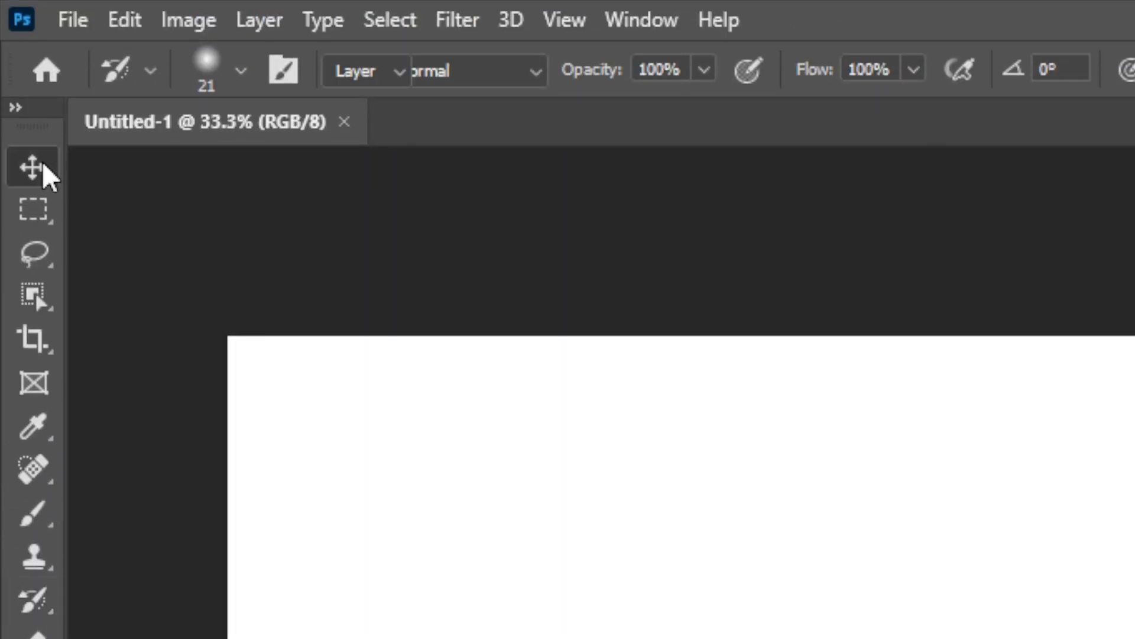
Step: Paint a small square outline in the canvas's upper-left area with black 13 px Brush strokes
click(33, 210)
click(33, 513)
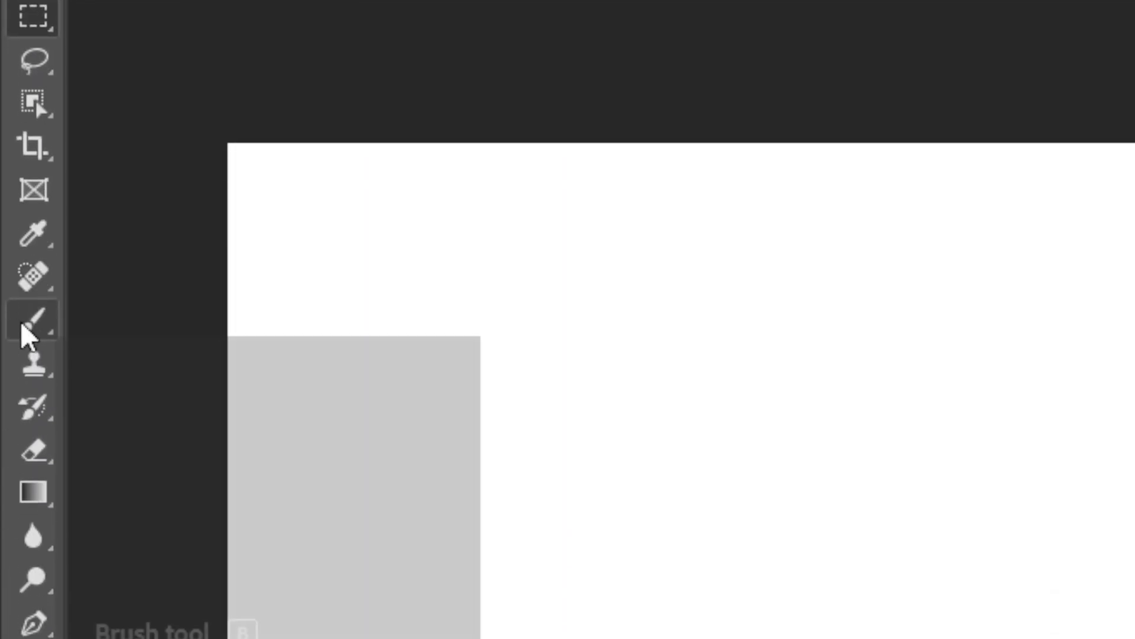
click(23, 510)
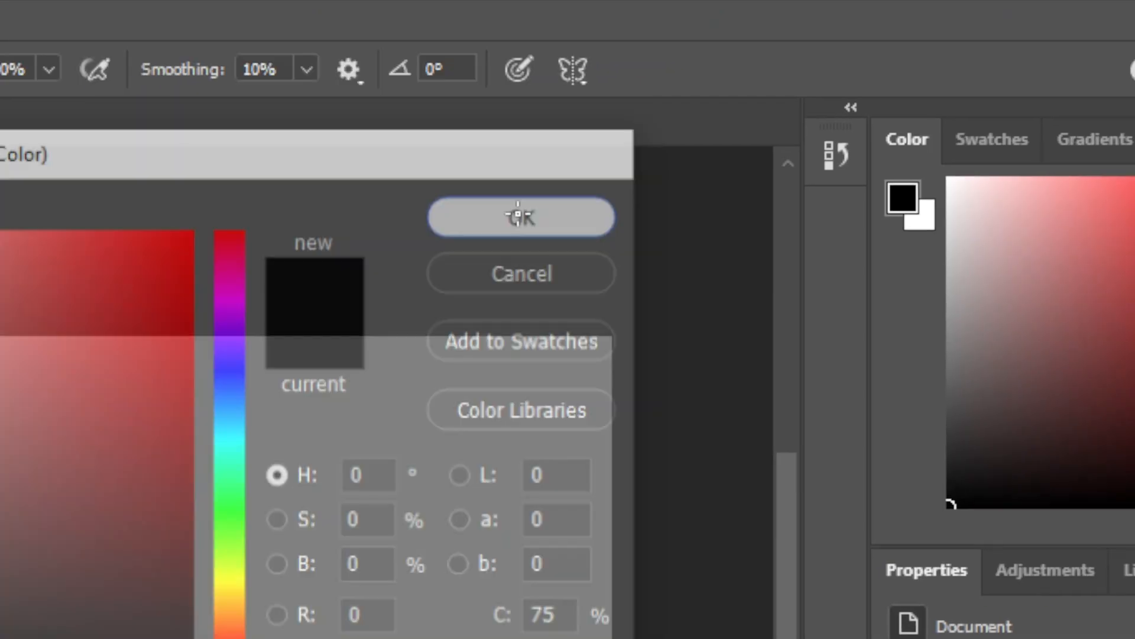
click(519, 216)
mouse_move(349, 249)
mouse_down()
mouse_move(448, 275)
mouse_move(482, 247)
mouse_move(621, 340)
mouse_up()
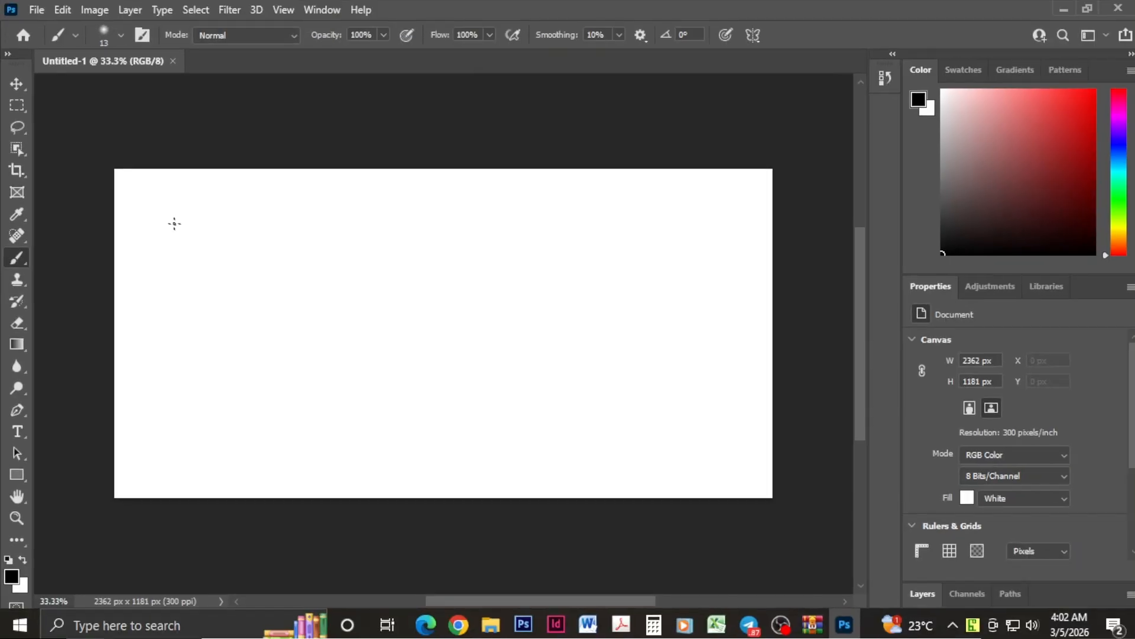
drag(174, 223, 175, 302)
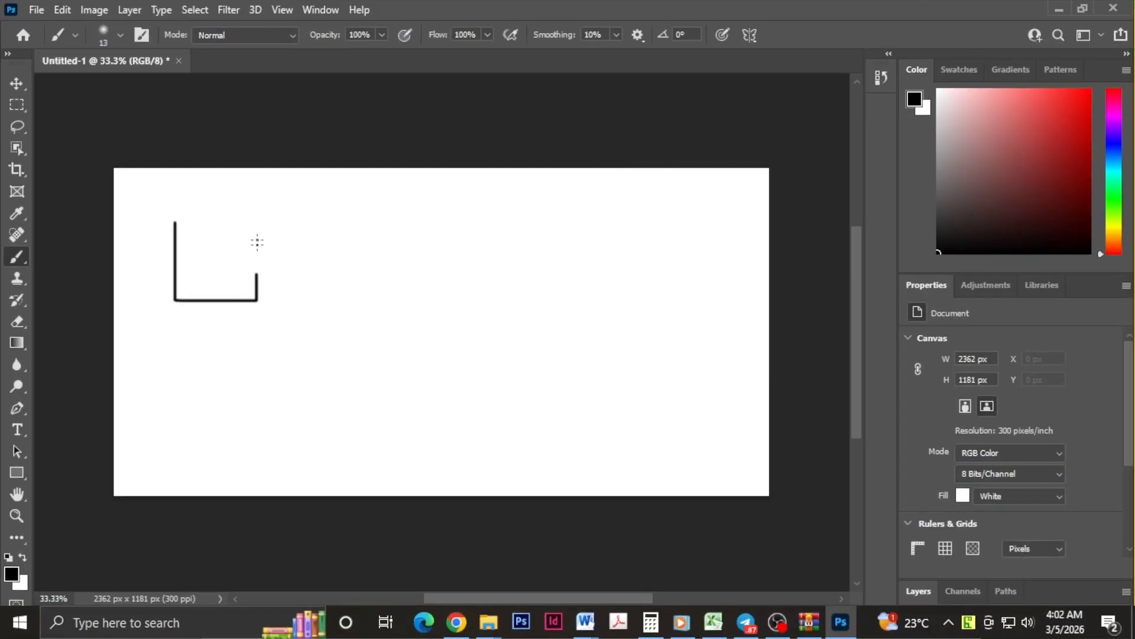
drag(163, 219, 367, 253)
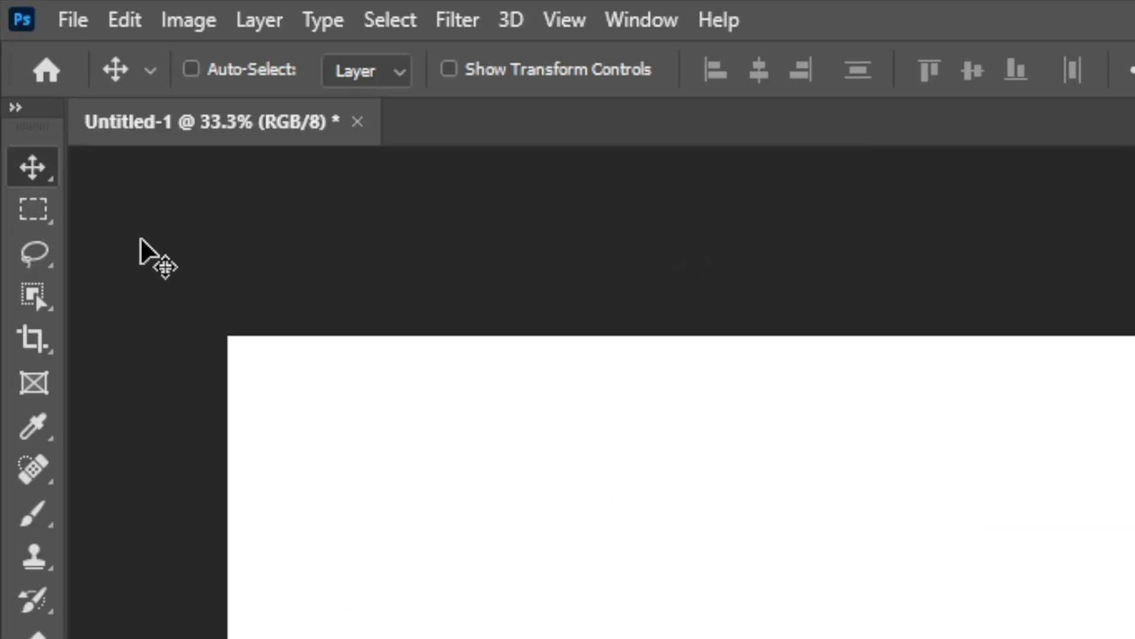
Step: Open the print settings, close them without printing, and switch back to the Move tool
key(ctrl+p)
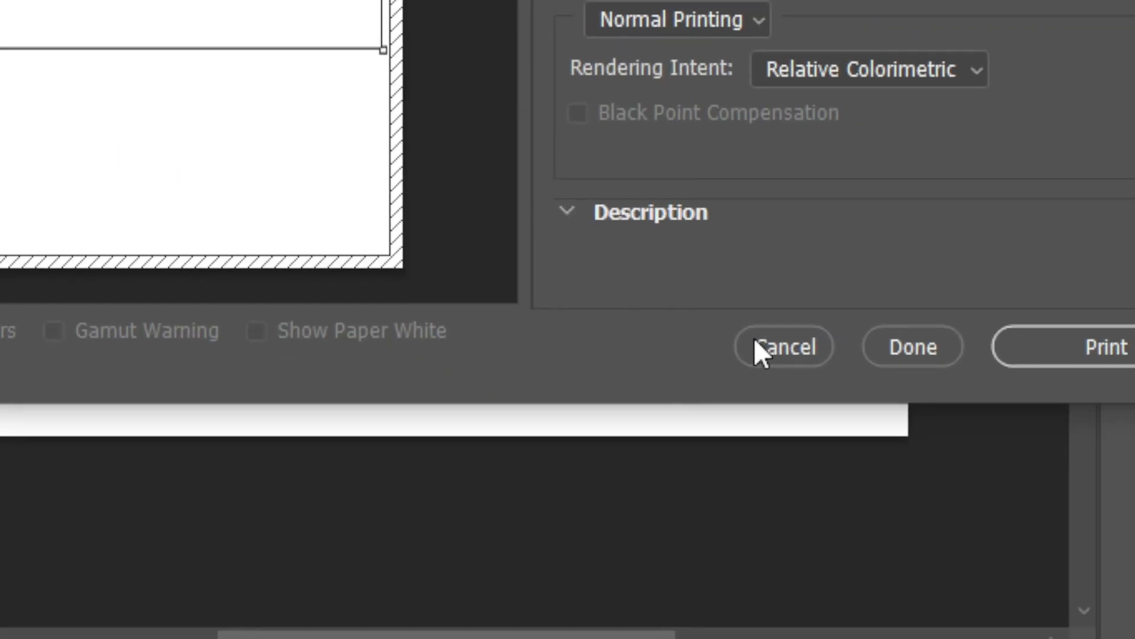
click(1003, 486)
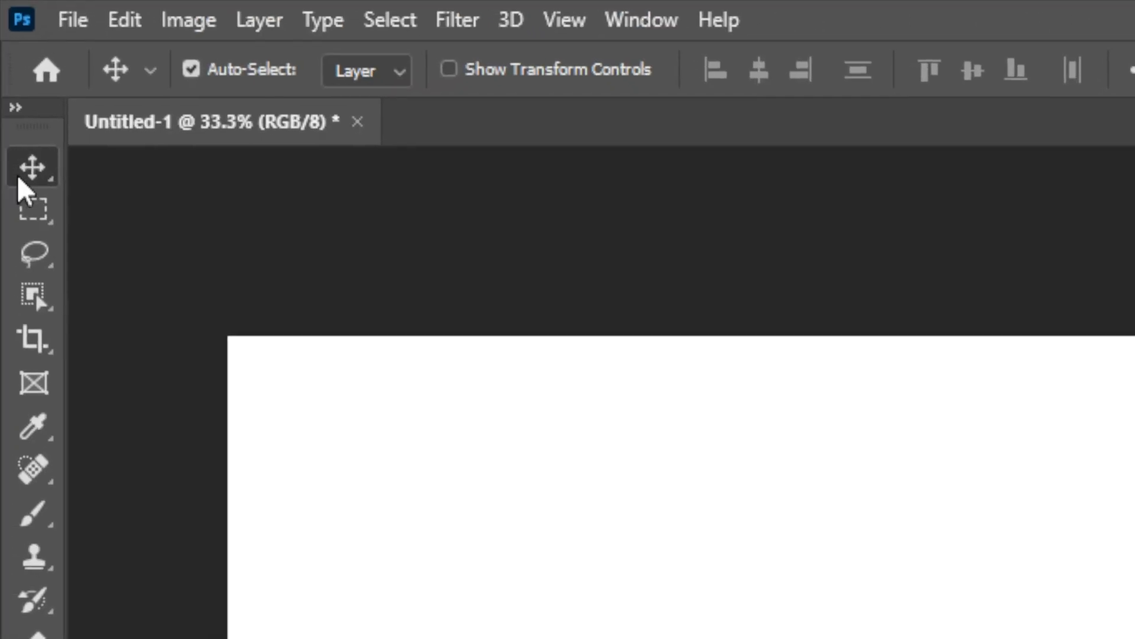
click(37, 210)
click(36, 171)
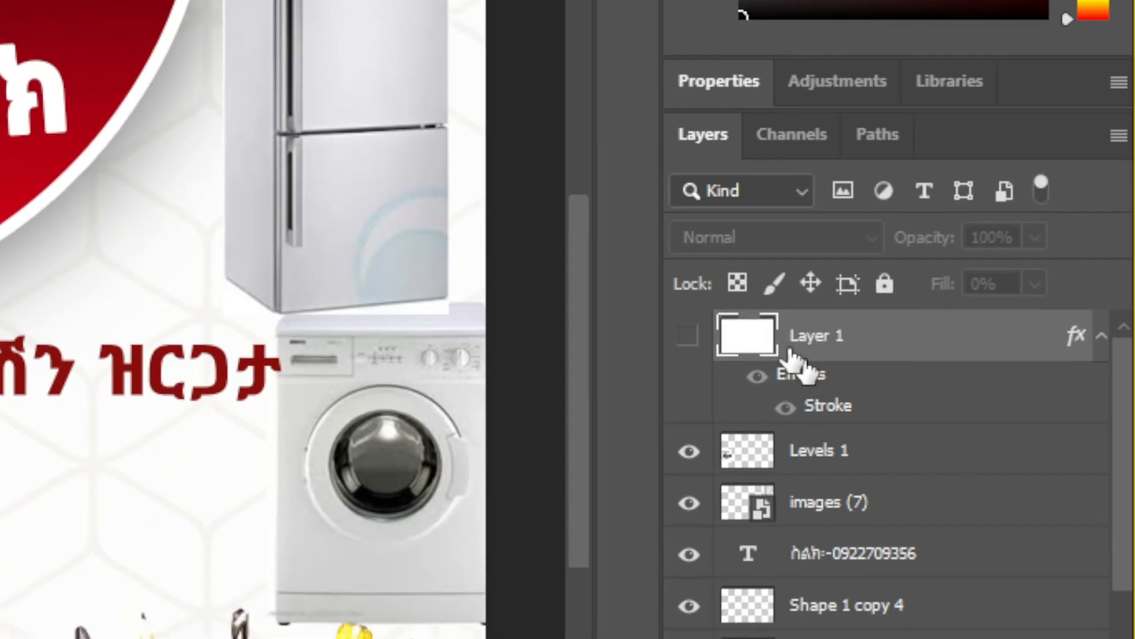
Step: Select the images (7) layer in the flyer and toggle the visibility of the upper image, text, and shape layers
click(901, 464)
click(925, 508)
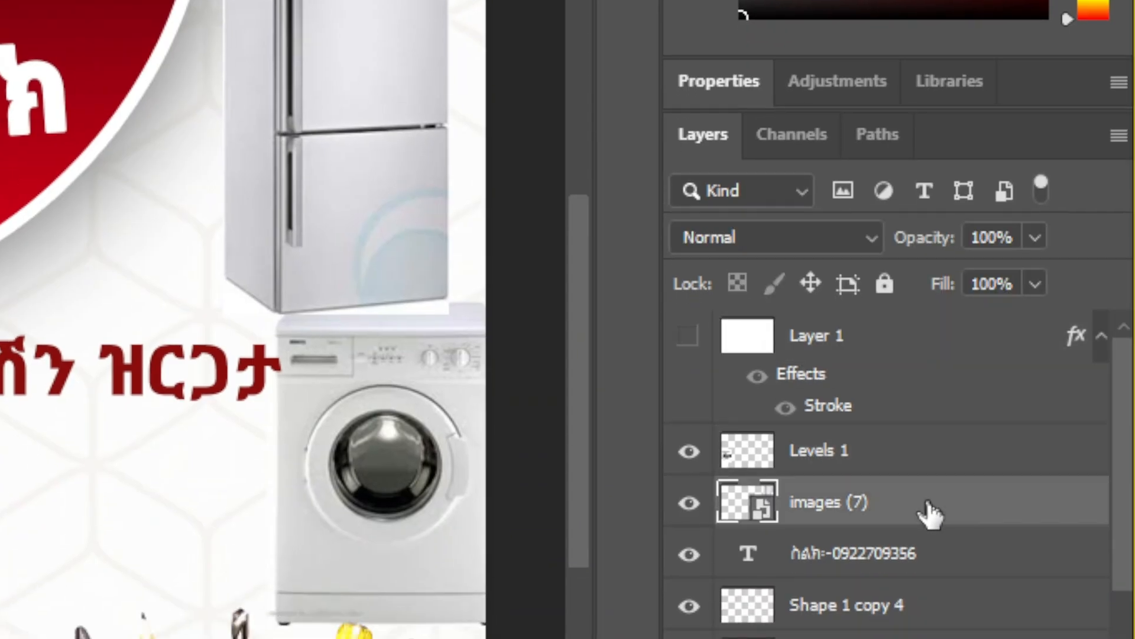
drag(912, 494, 914, 365)
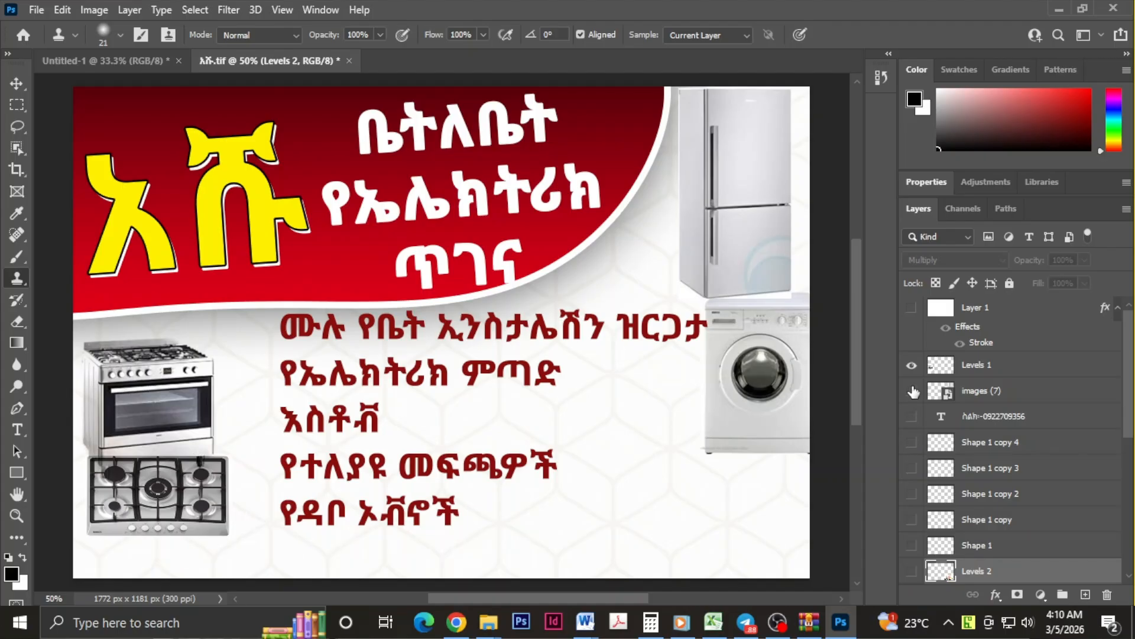
scroll(940, 454, down, 2)
mouse_move(912, 481)
mouse_down()
mouse_move(914, 535)
mouse_move(911, 486)
mouse_up()
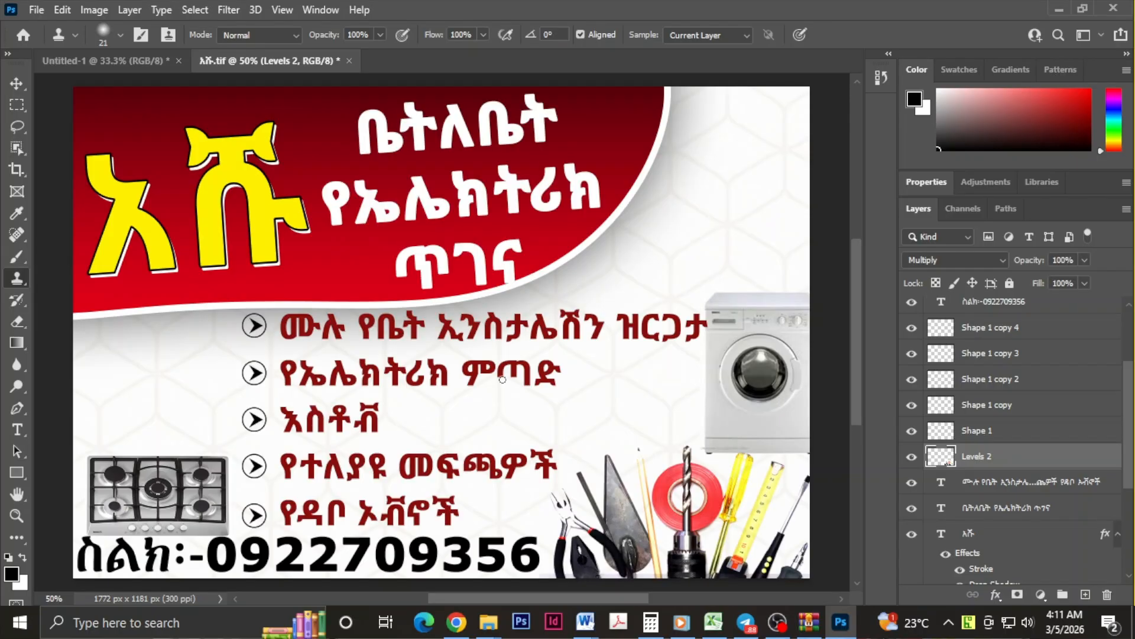
Step: Hide the flyer's shape, text, and Ellipse 1 layers, and make all layers visible again
drag(911, 353, 911, 379)
drag(911, 482, 912, 534)
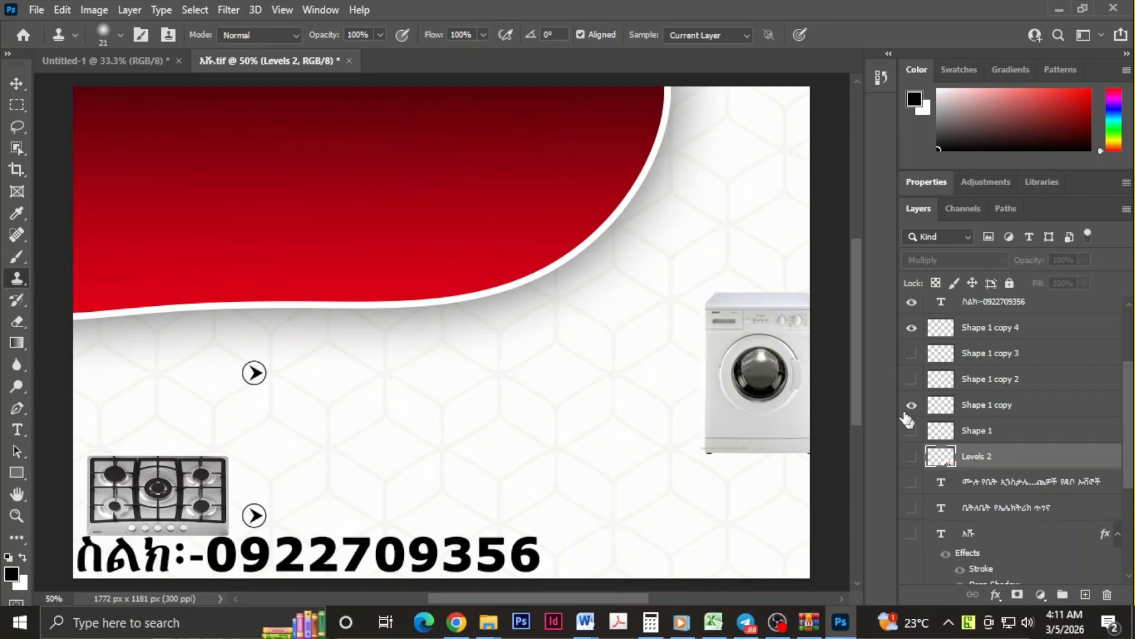
scroll(920, 520, down, 3)
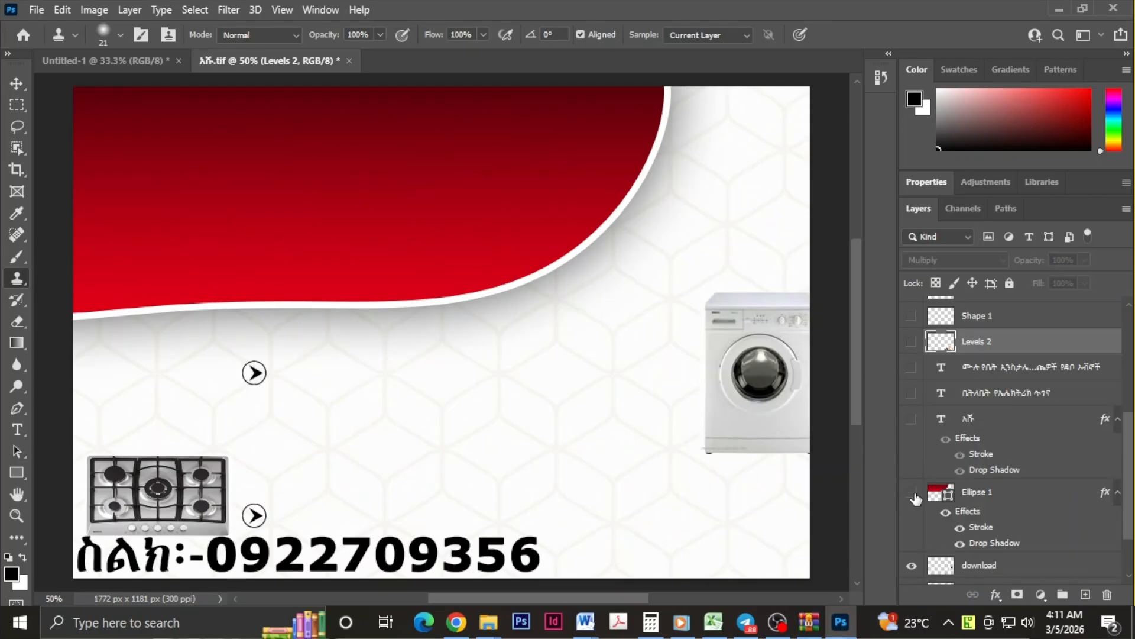
click(914, 494)
drag(915, 497, 913, 281)
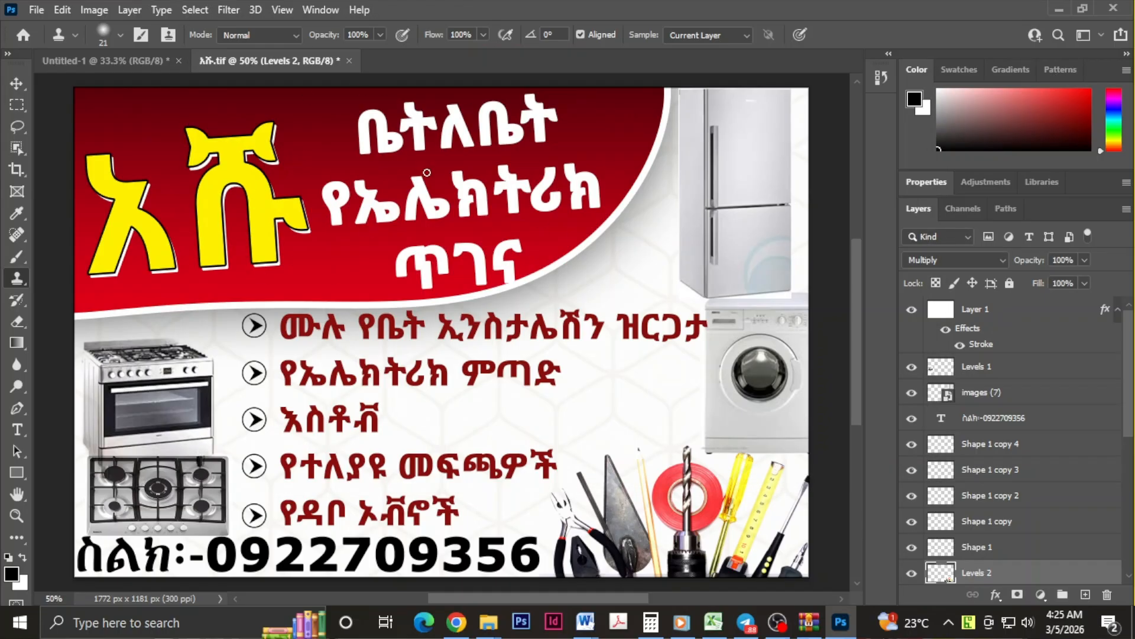
Step: Close the appliance repair flyer document and return to Untitled-1
click(349, 61)
click(576, 244)
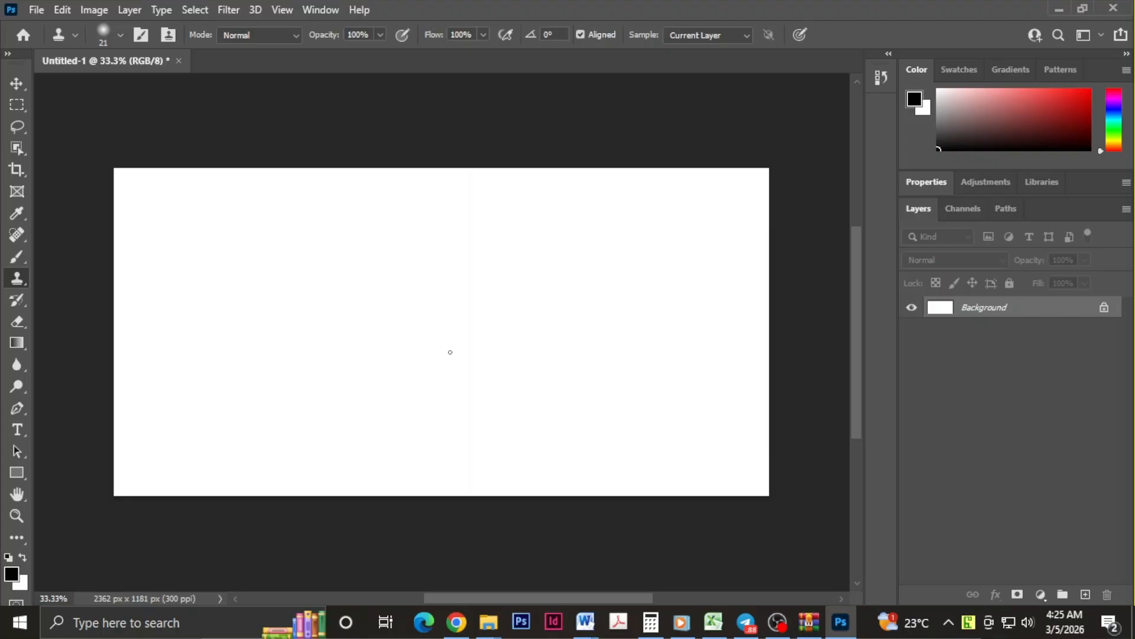
Step: Open the new document settings to review the recent presets, and close them without creating a document
click(37, 10)
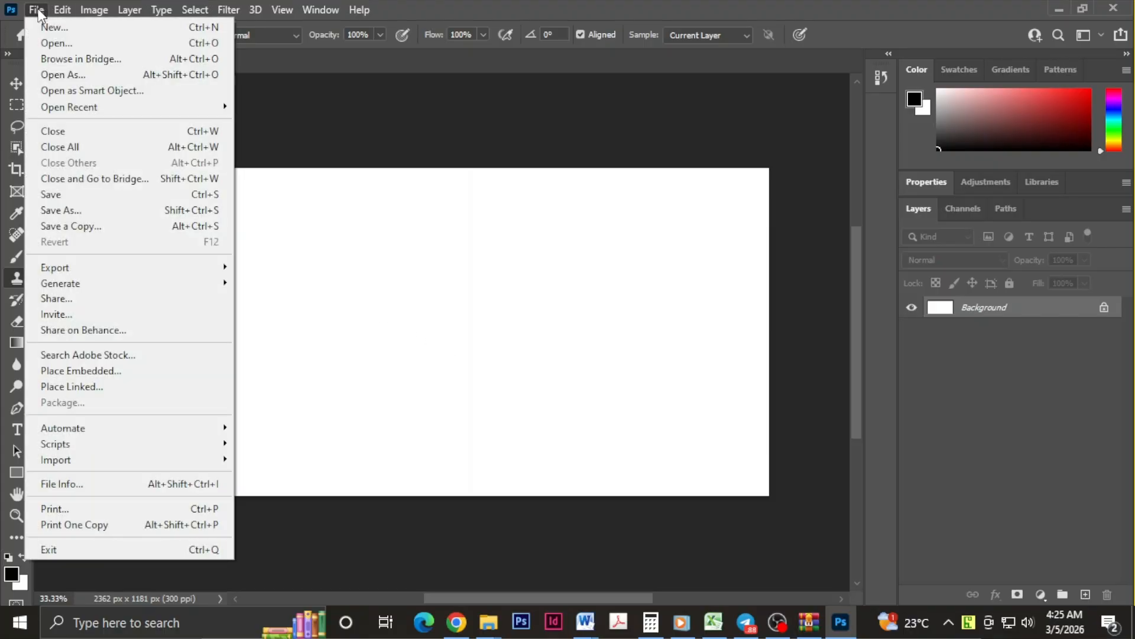
click(51, 27)
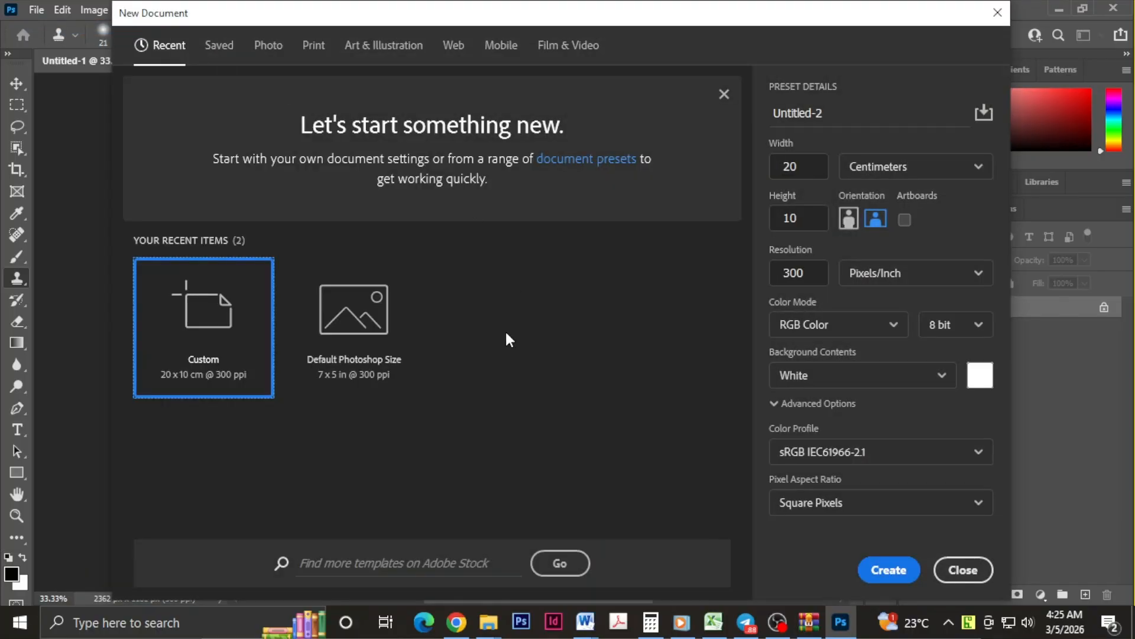
click(998, 12)
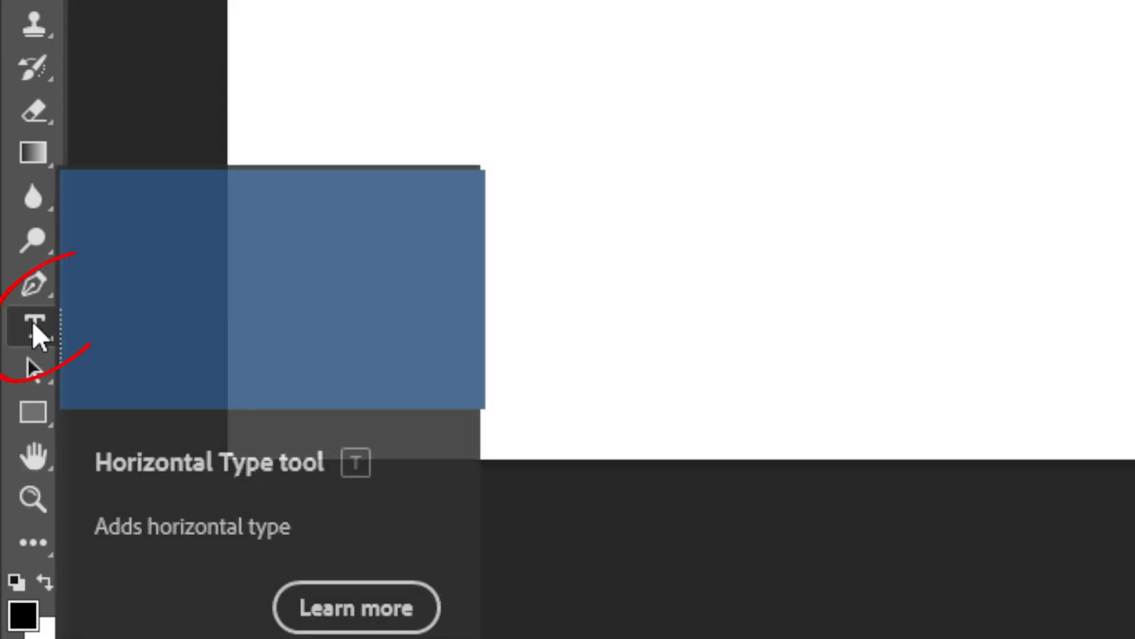
Step: Place a horizontal text line near the canvas's upper left and format it in Nokia Pure Headline Bold at 30 pt
click(32, 322)
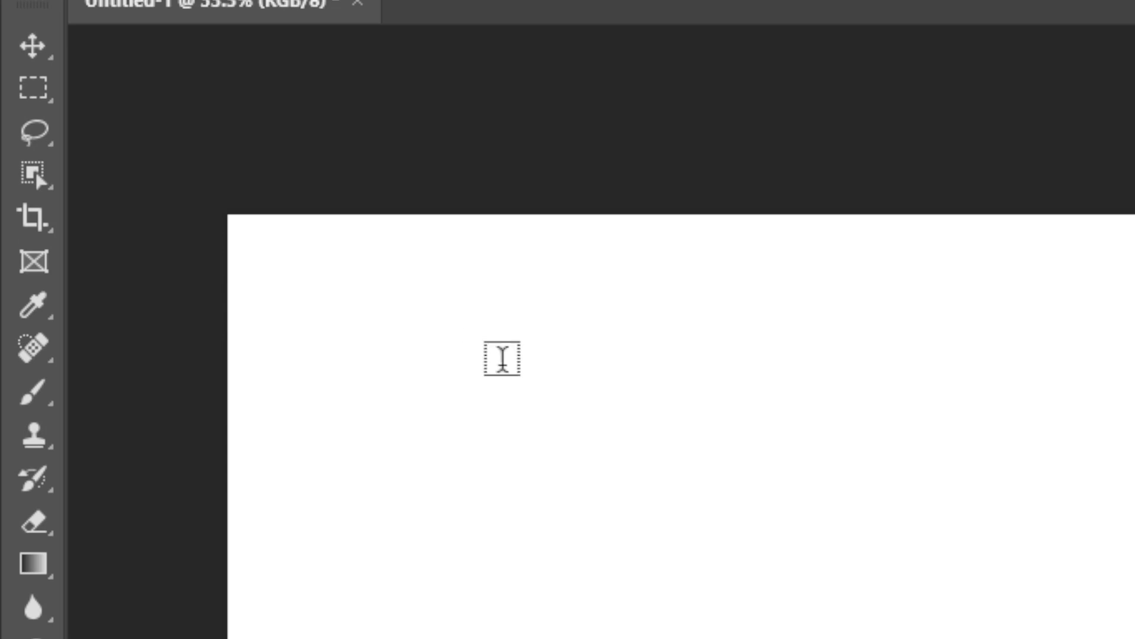
click(508, 358)
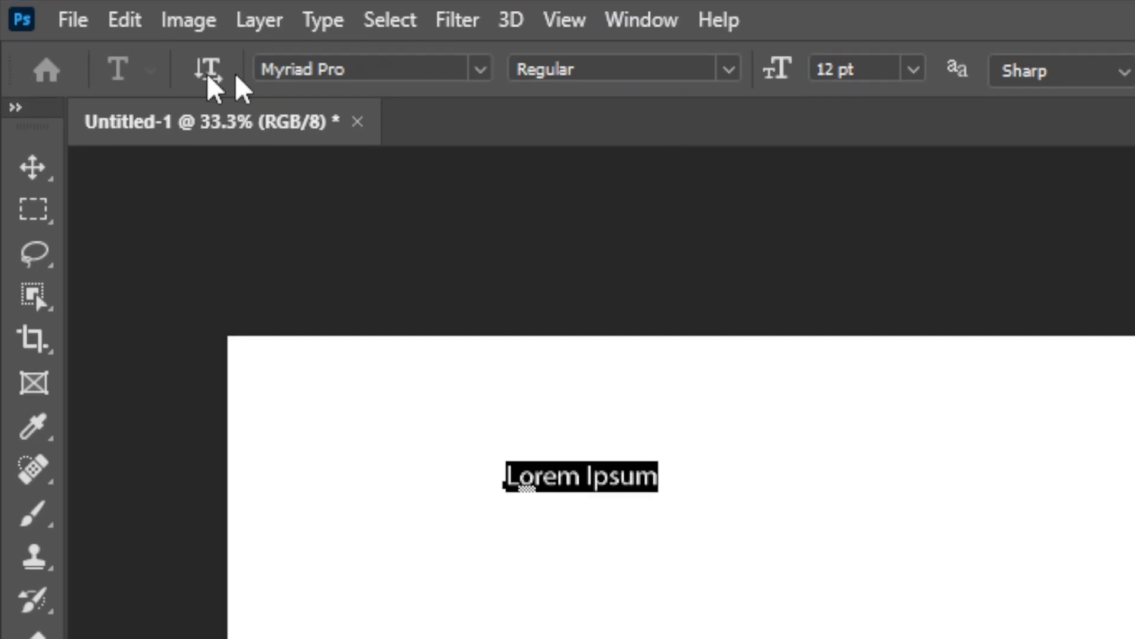
click(481, 69)
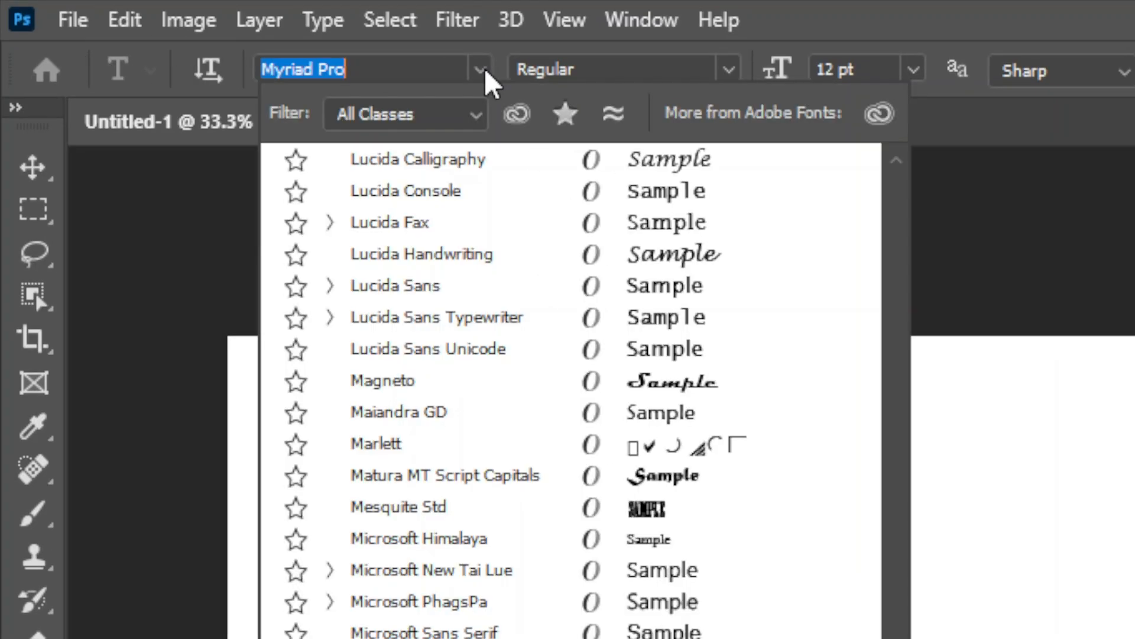
click(480, 69)
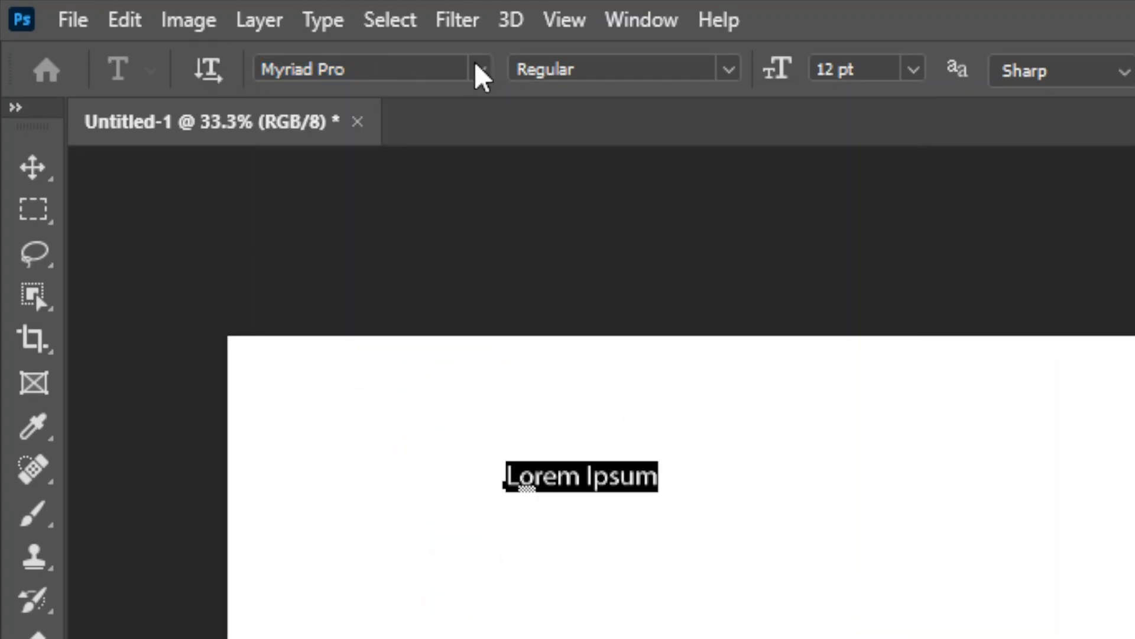
click(728, 69)
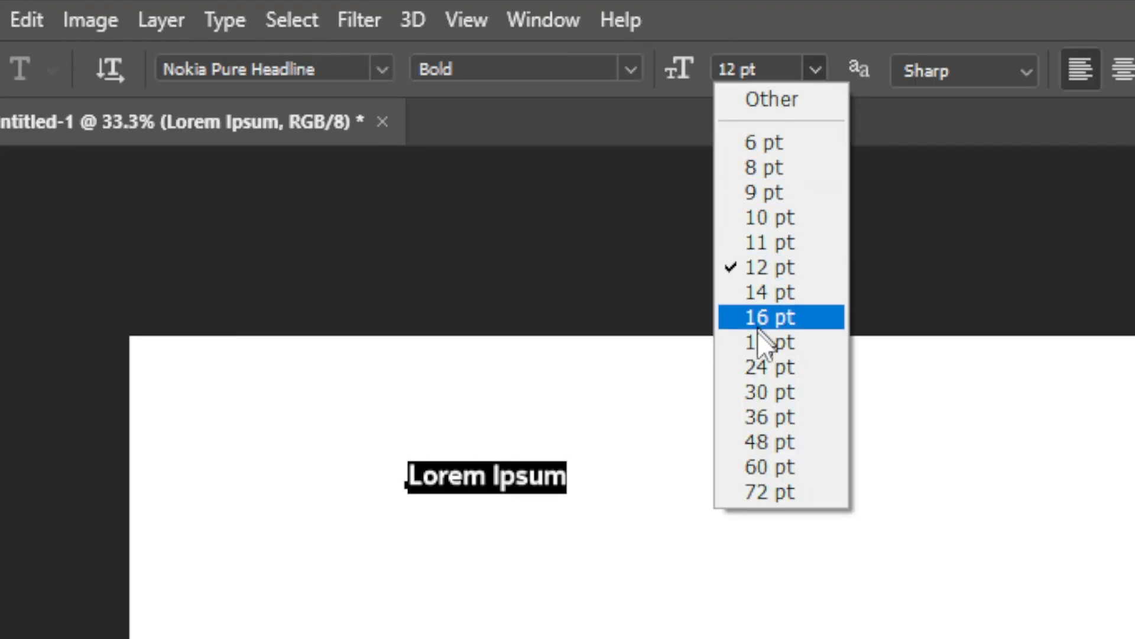
click(766, 448)
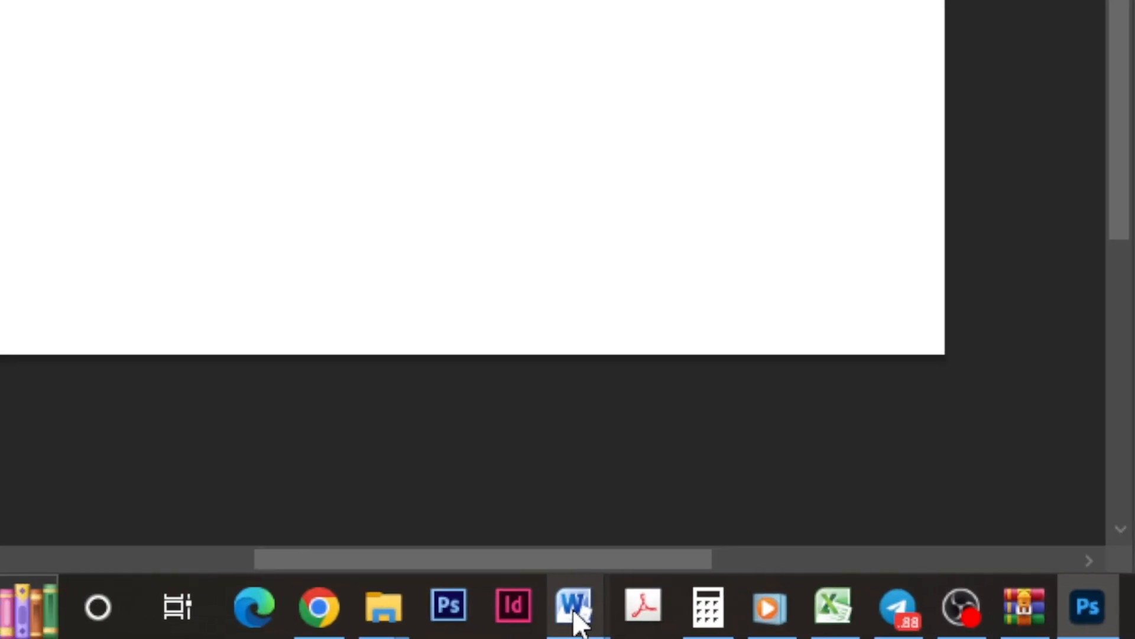
Step: Switch to Word, replace the existing text with ፒያሳ በርገር, and copy it
mouse_move(575, 615)
click(438, 467)
drag(579, 319, 501, 306)
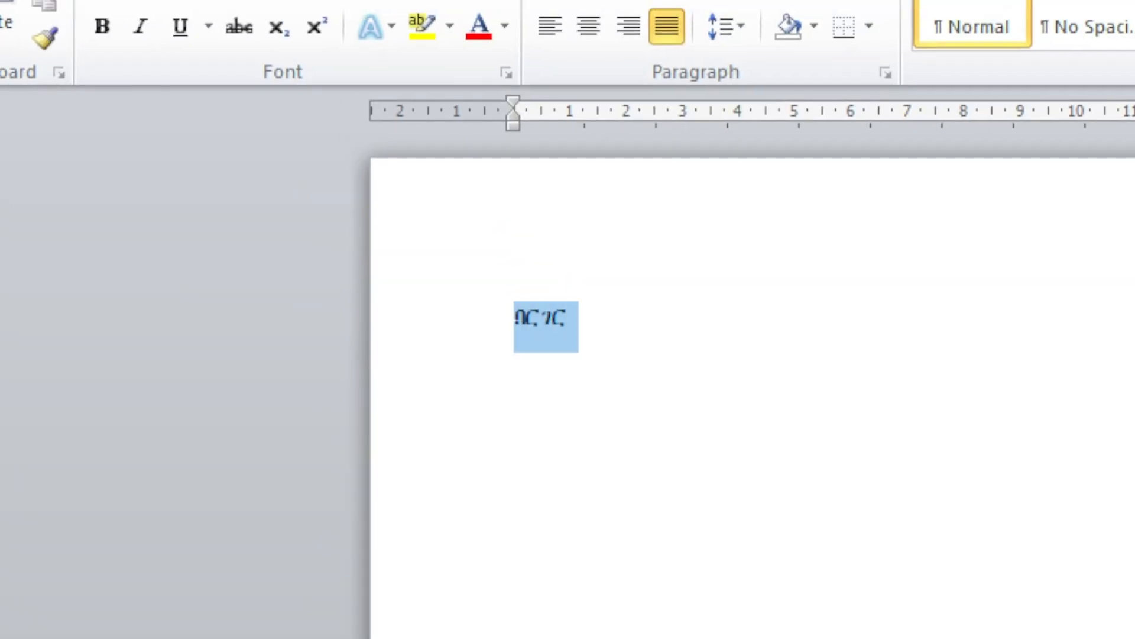
text(ፕi)
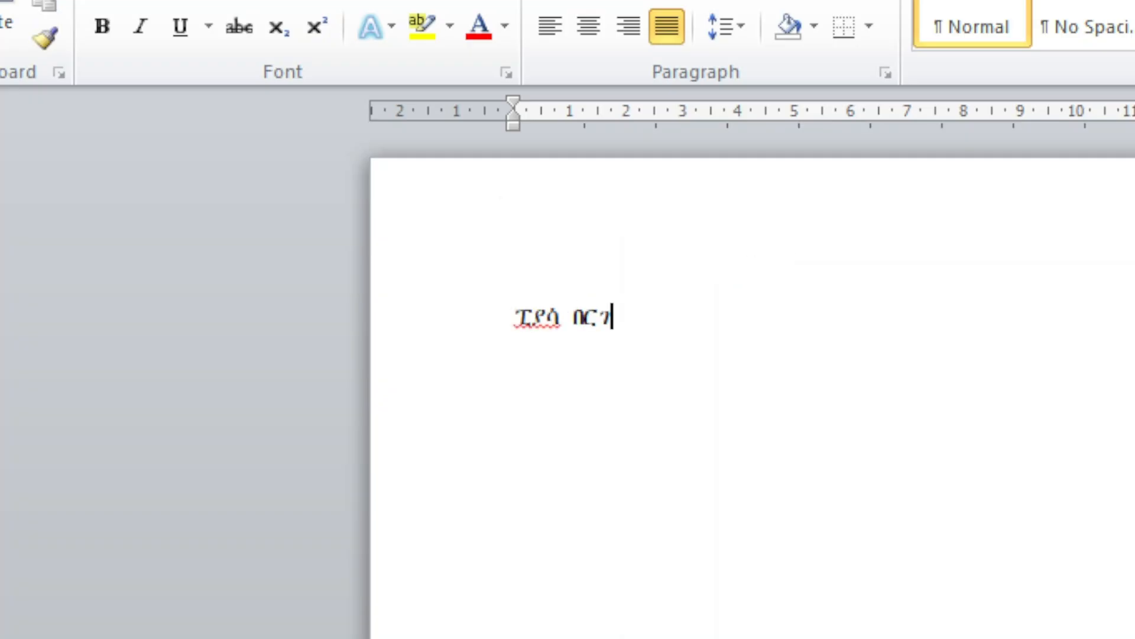
triple_click(505, 307)
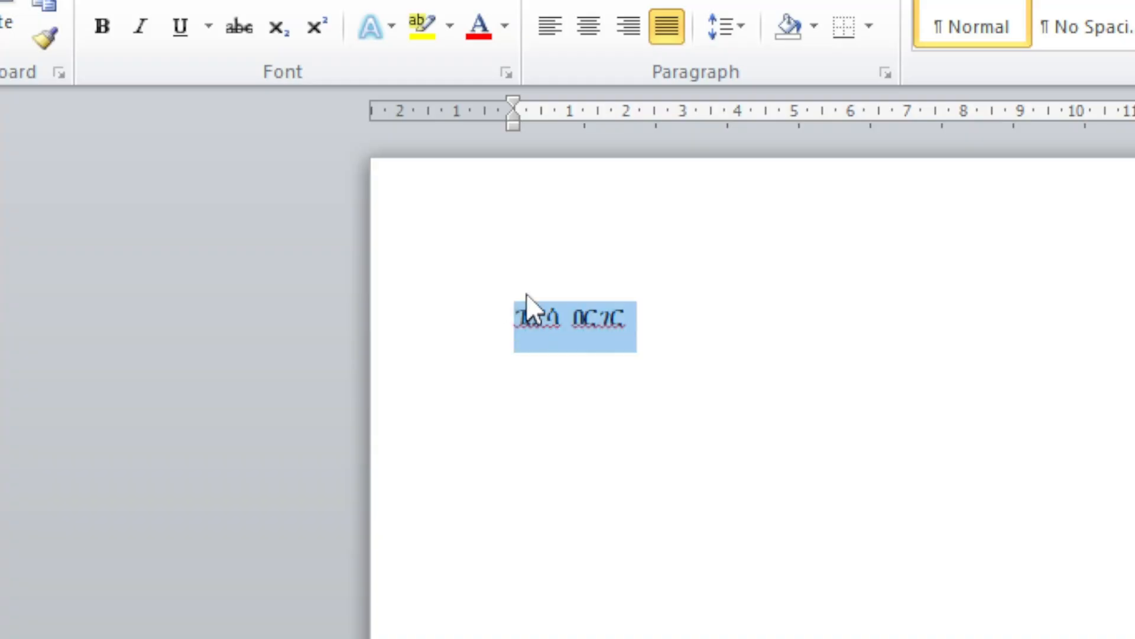
right_click(548, 320)
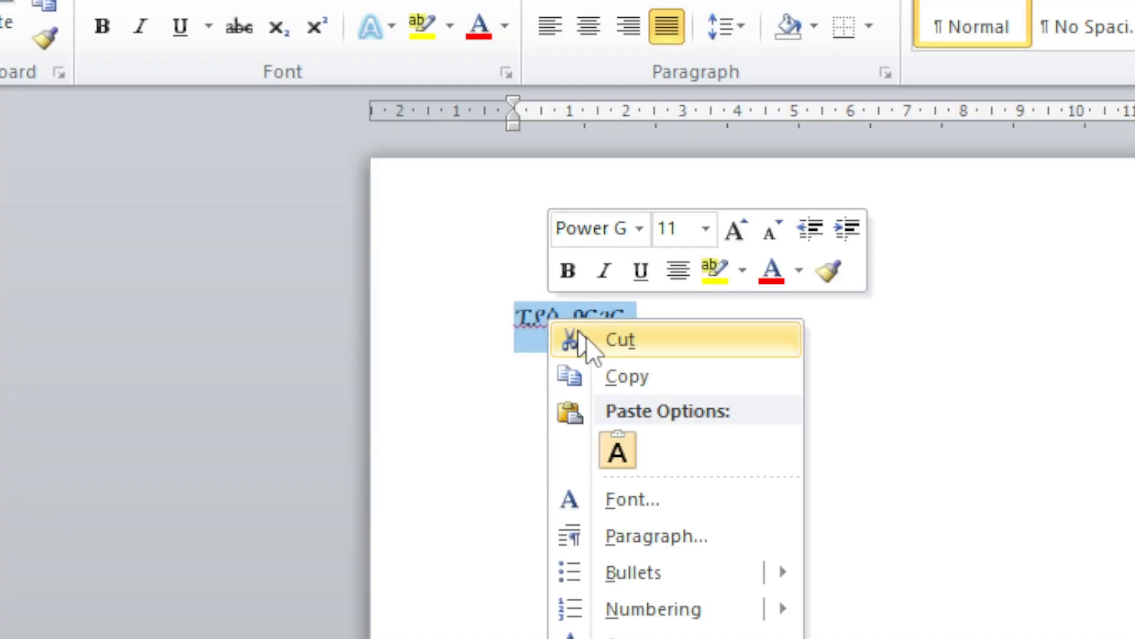
click(629, 379)
Step: Switch back to Photoshop and paste the copied ፒያሳ በርገር over the Lorem Ipsum placeholder
click(924, 52)
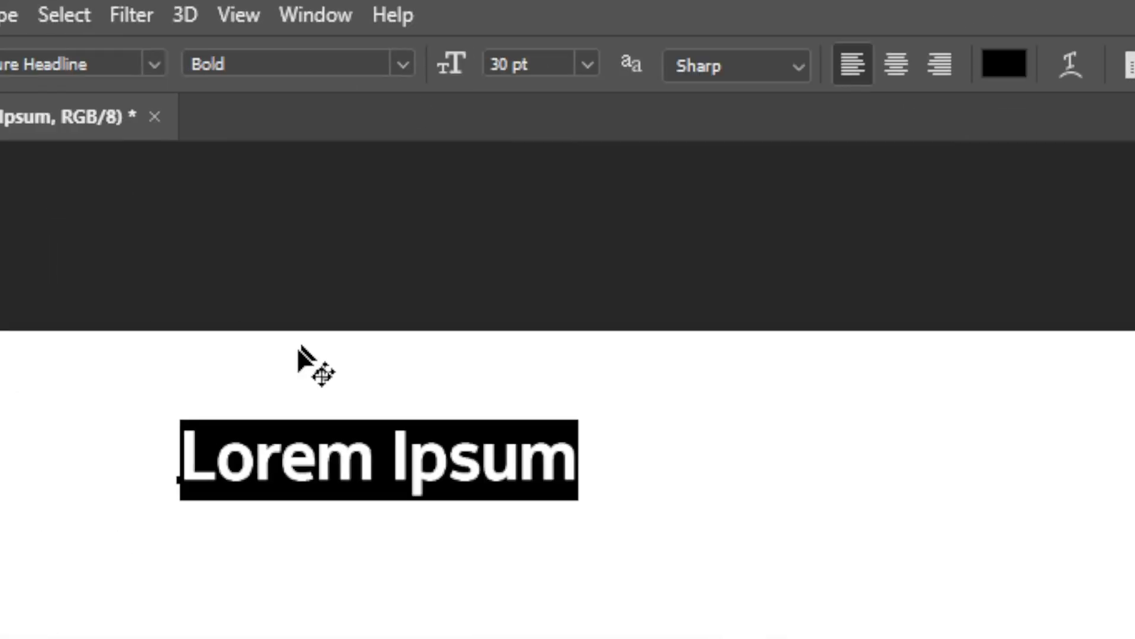
key(ctrl+v)
click(482, 402)
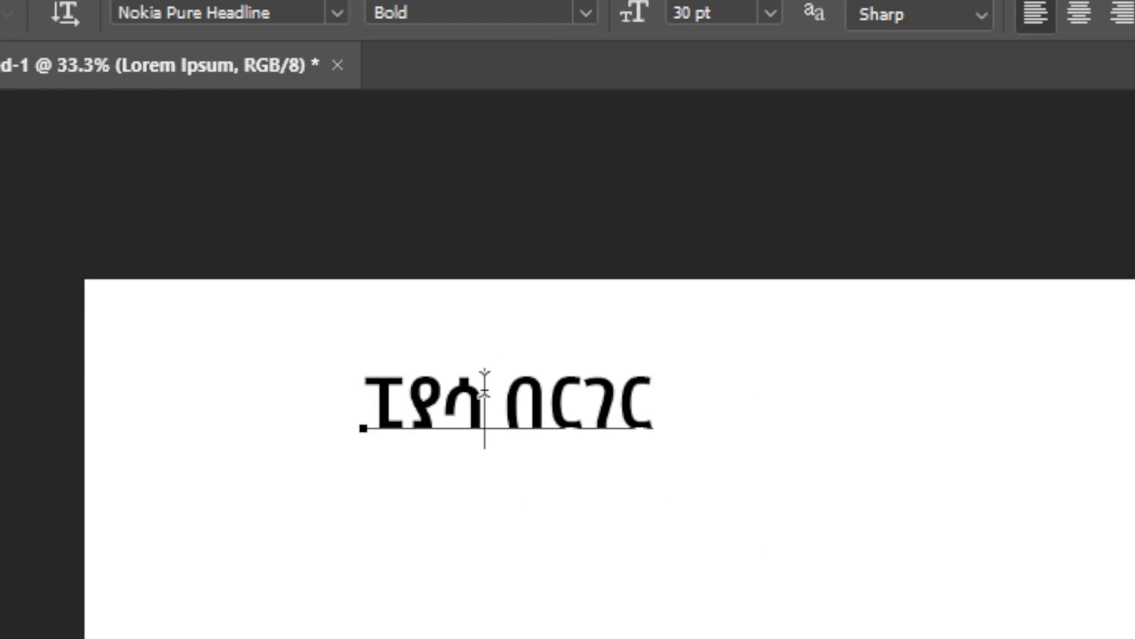
Step: Select the whole text line and paste the copied wording over it again
key(ctrl+a)
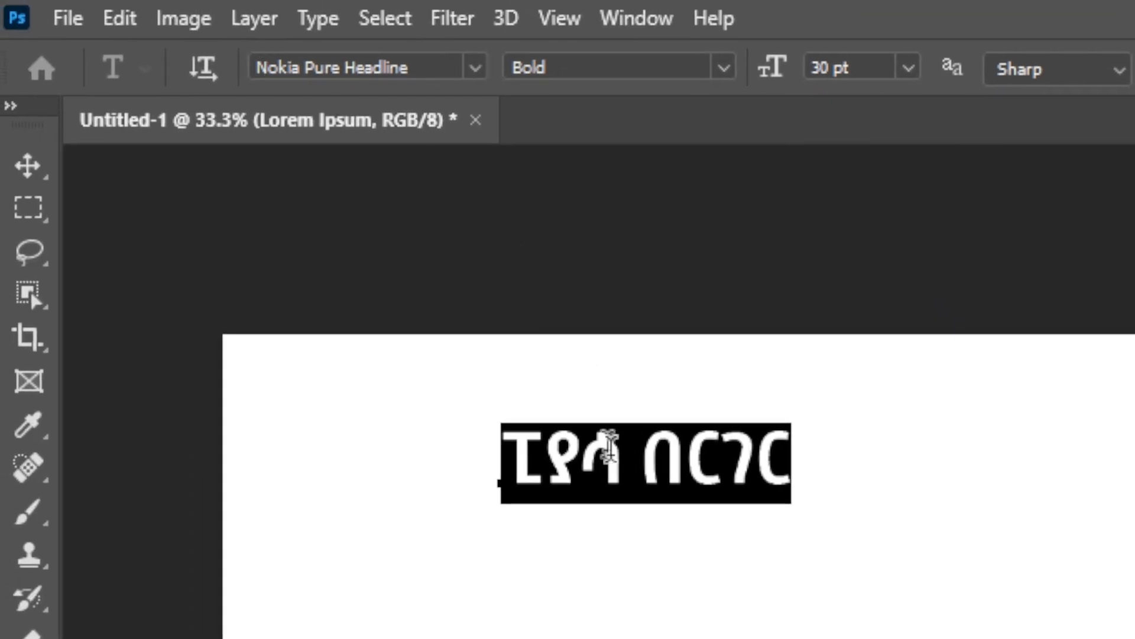
click(623, 455)
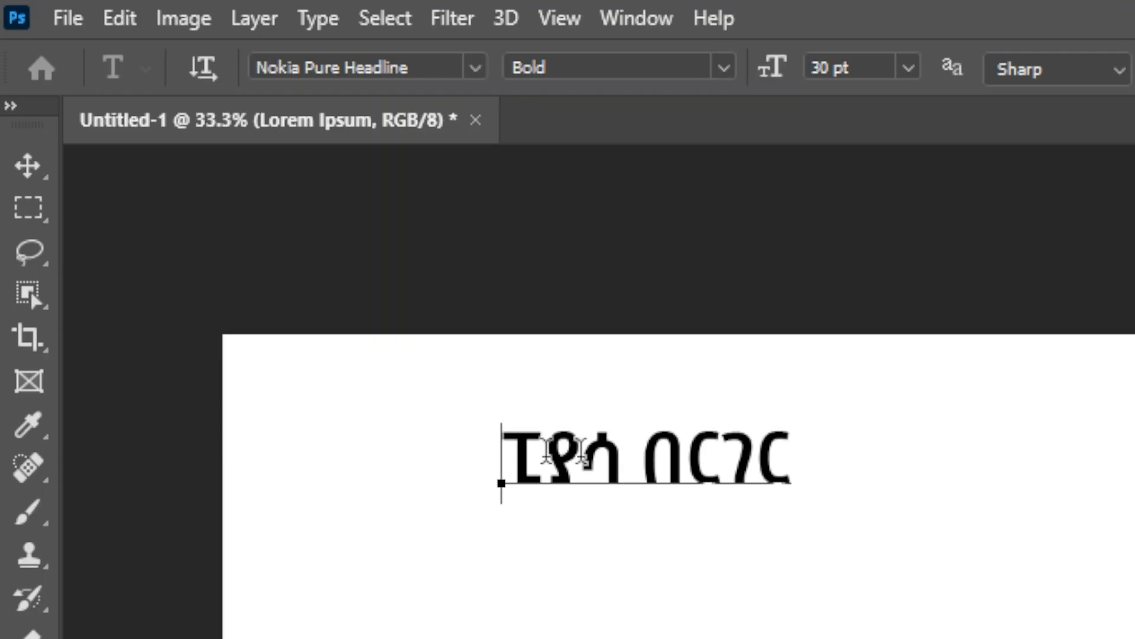
key(ctrl+a)
right_click(658, 451)
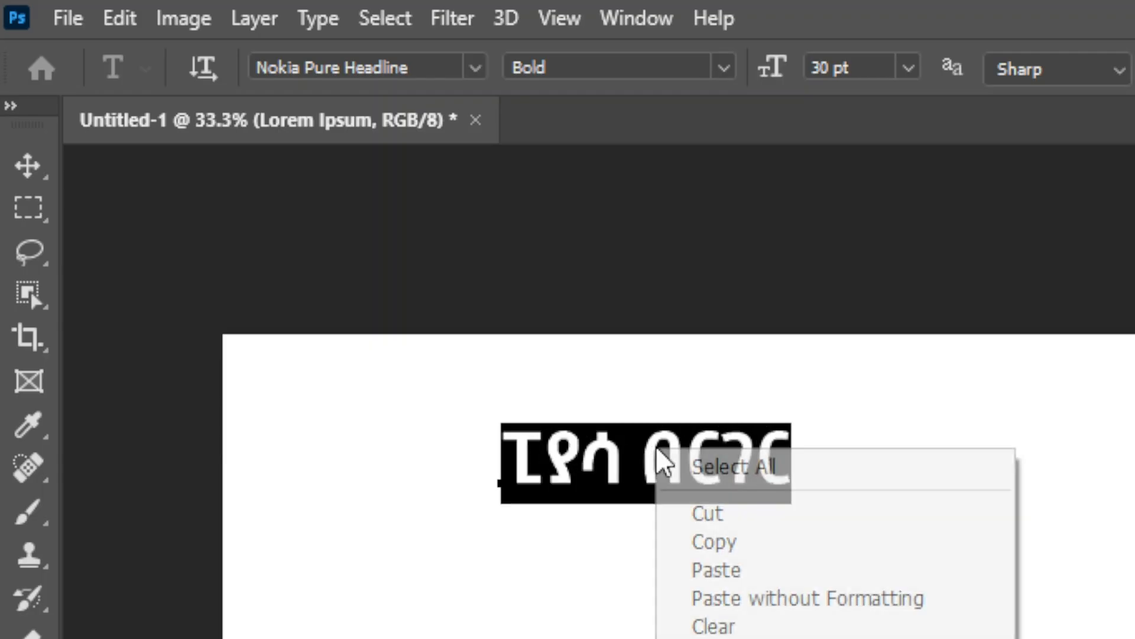
click(724, 571)
Step: Set the whole ፒያሳ በርገር text to 36 pt and commit the text edit
drag(513, 460, 787, 464)
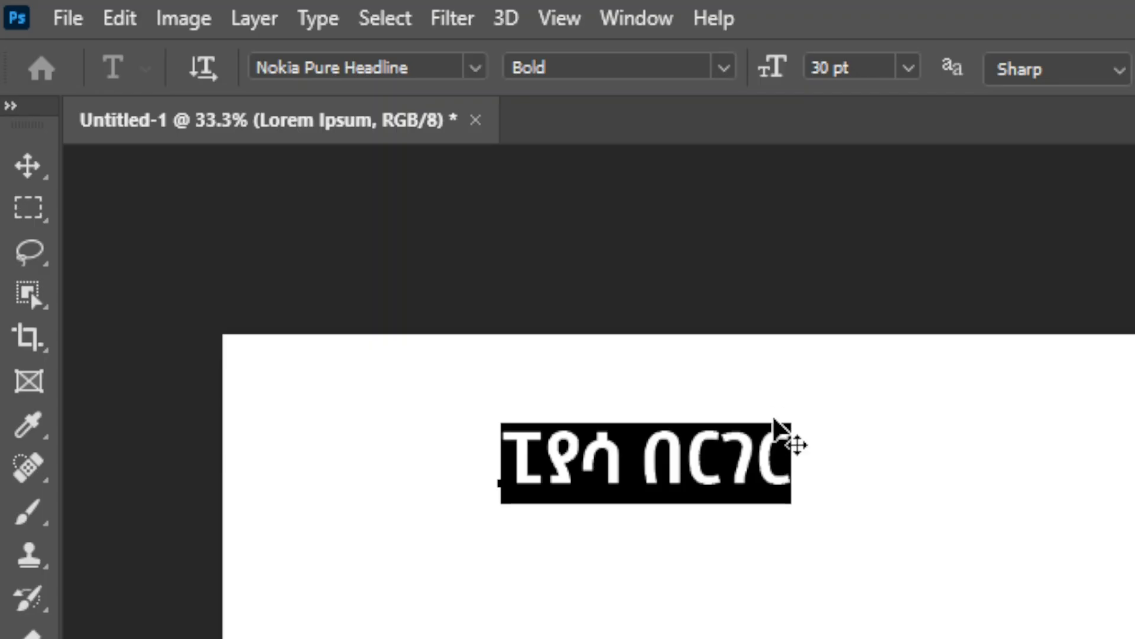
click(909, 68)
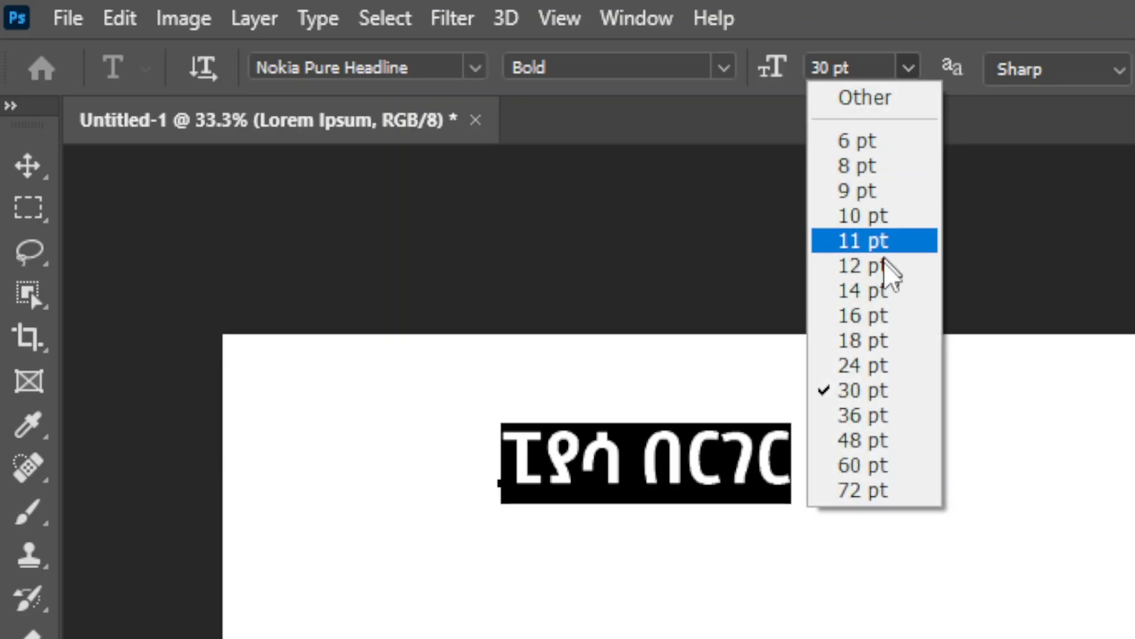
click(877, 416)
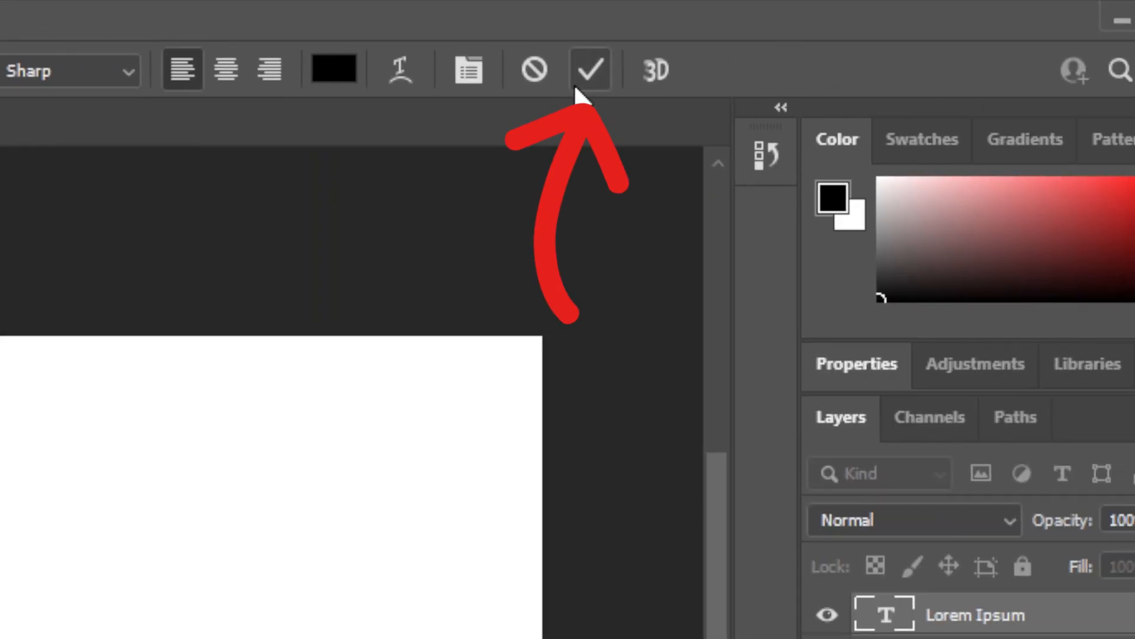
click(584, 71)
Step: Draw a rectangle about 2370 by 884 px across the lower canvas and fill it orange (H 41, S 91, B 100)
click(40, 325)
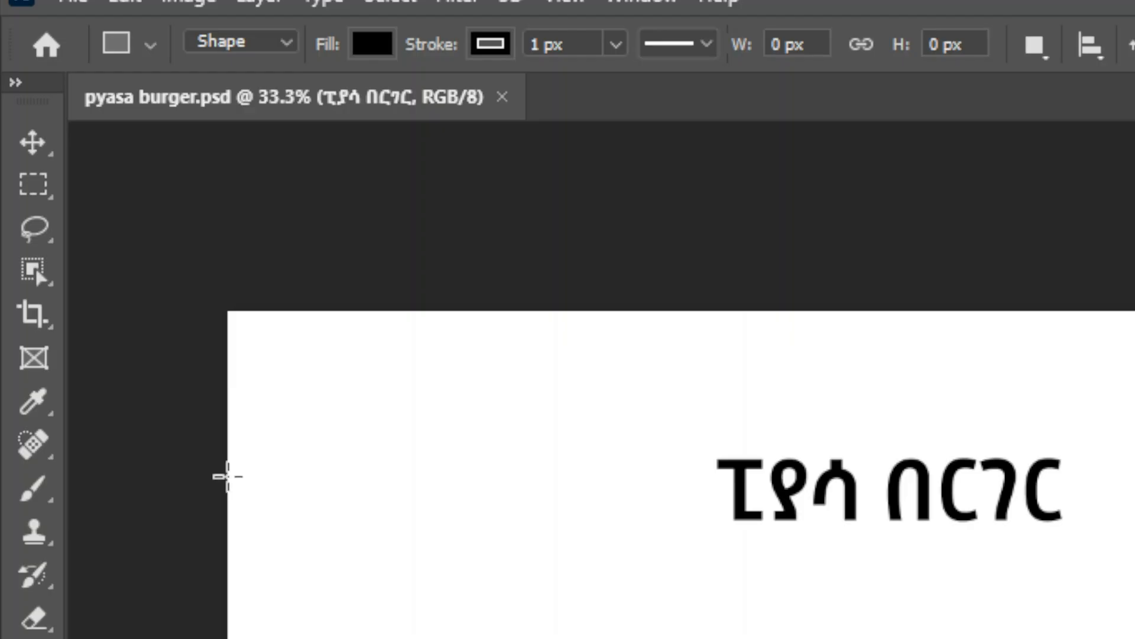
drag(228, 476, 954, 382)
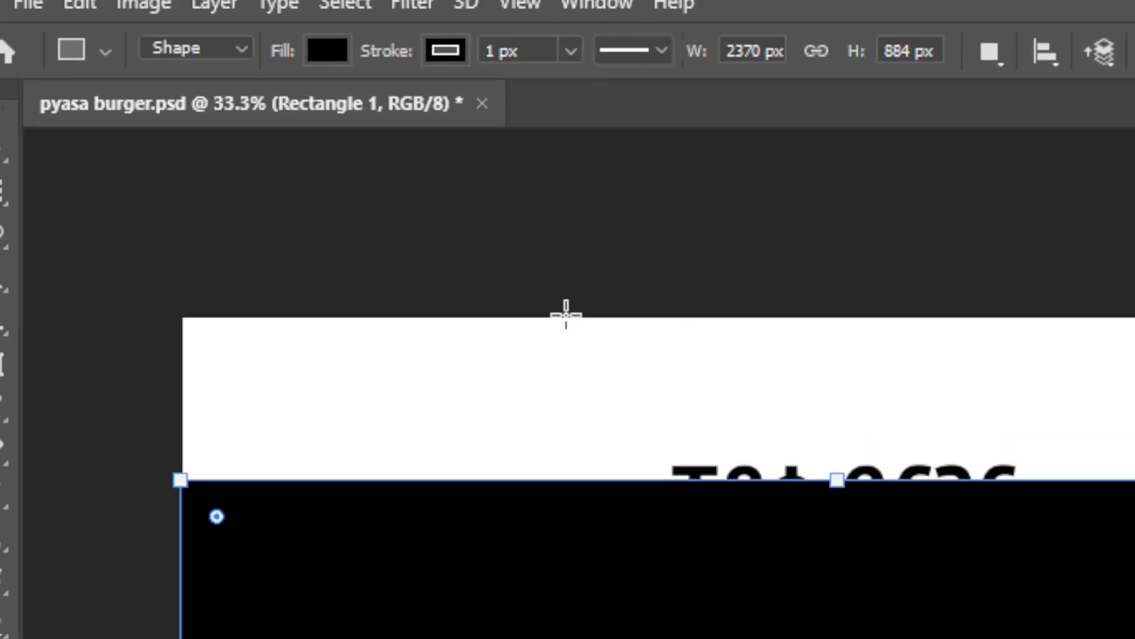
click(327, 48)
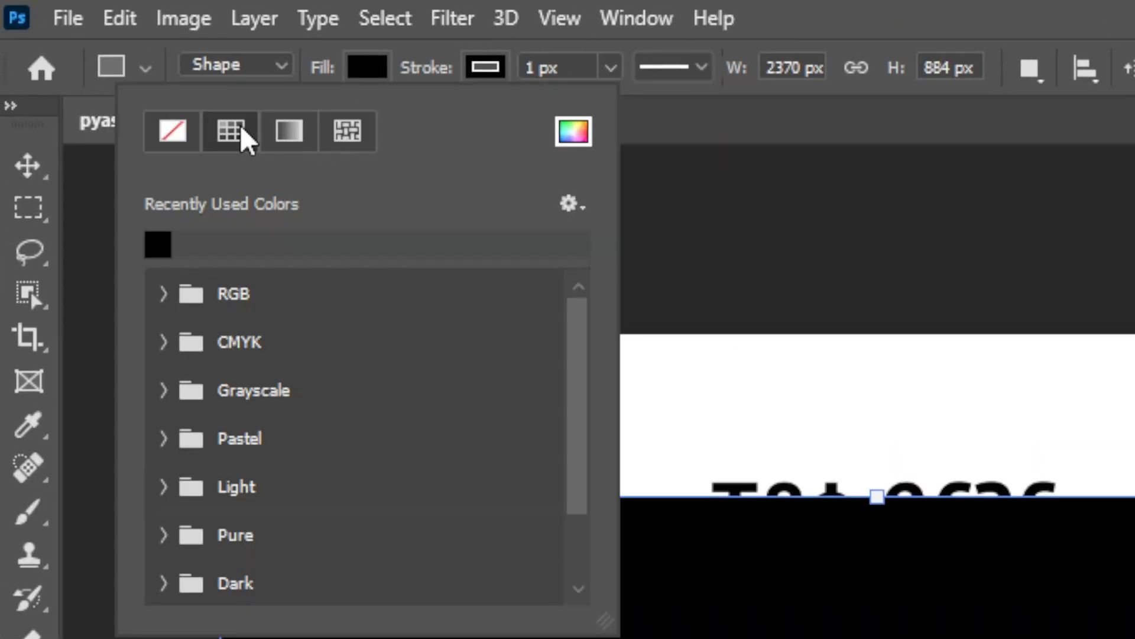
click(574, 131)
click(1036, 286)
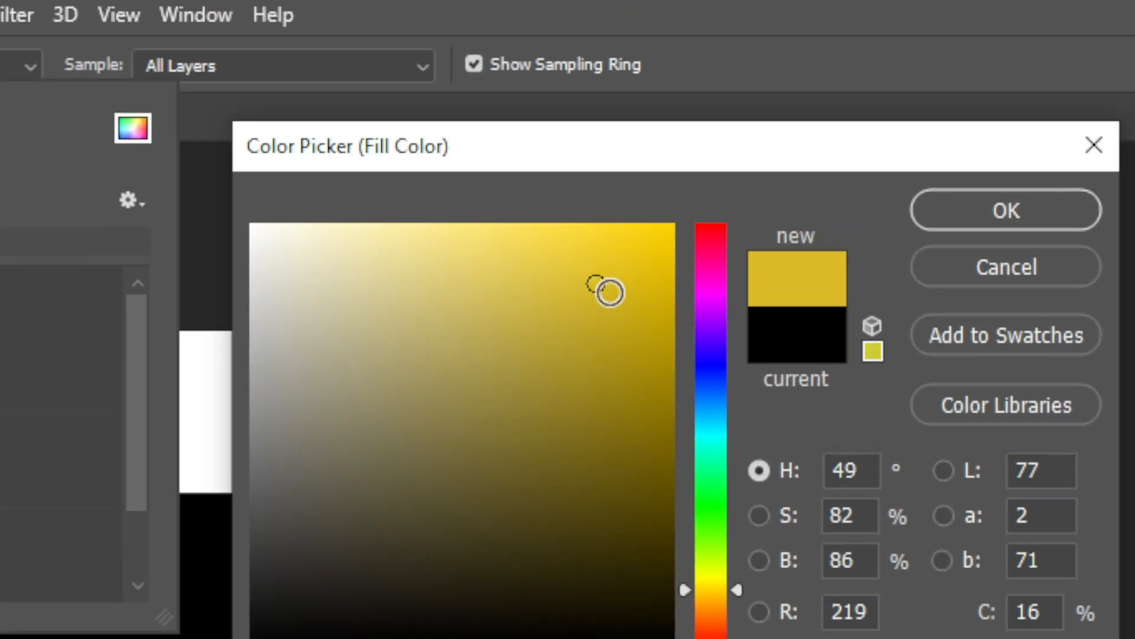
click(711, 600)
drag(629, 269, 637, 223)
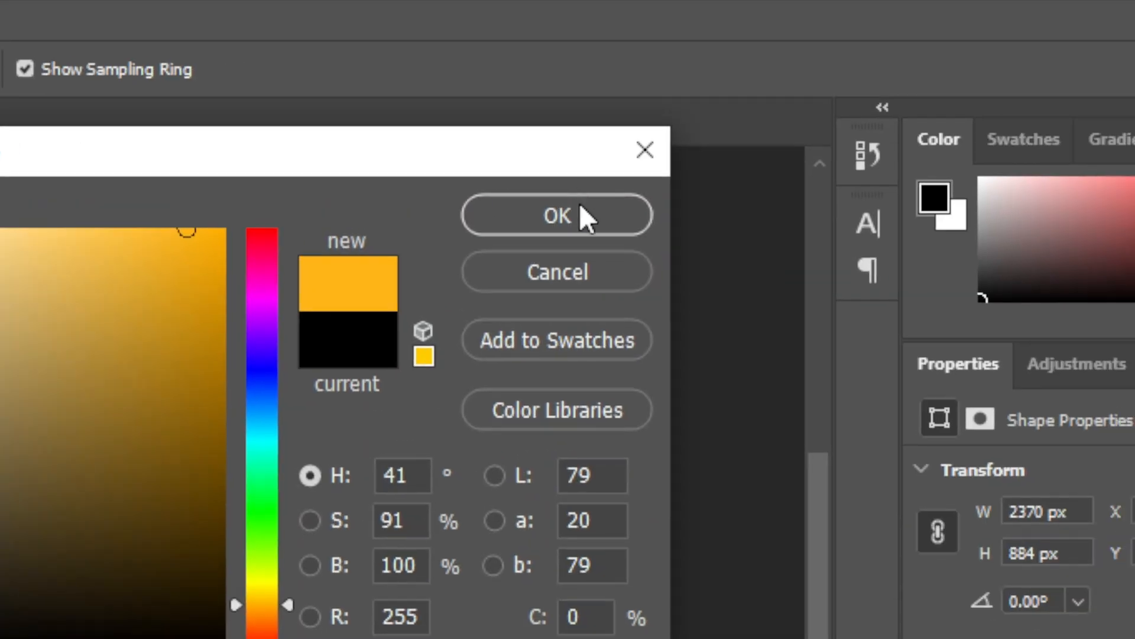
click(579, 204)
key(ctrl+p)
click(422, 477)
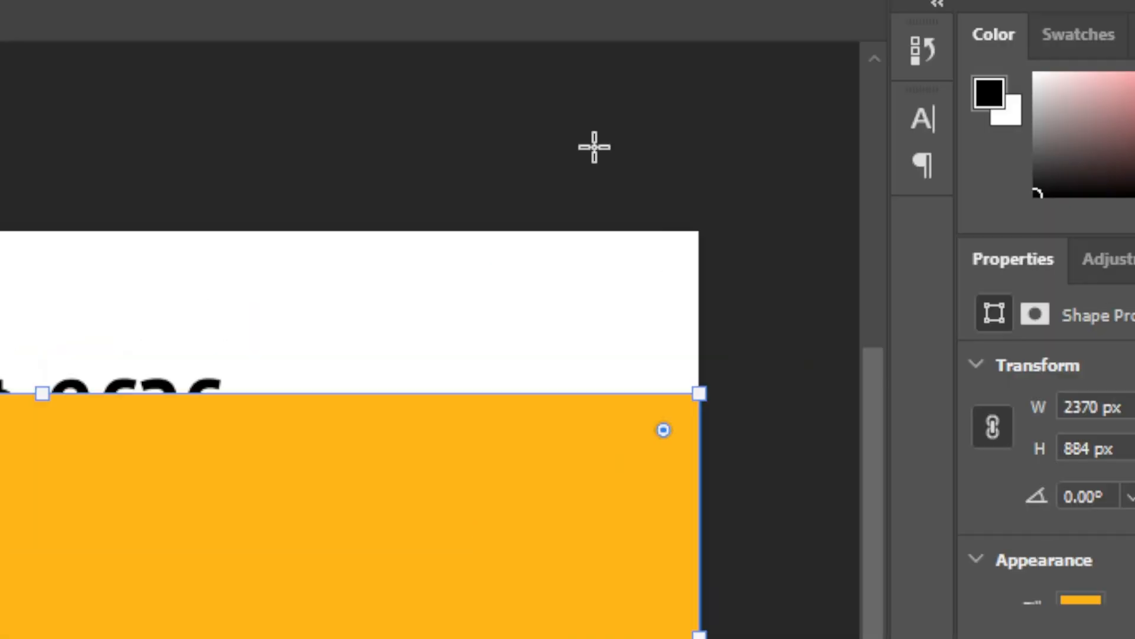
Step: Warp the orange rectangle with Free Transform Path so its upper edge arches on the left and slopes down to the right
click(124, 20)
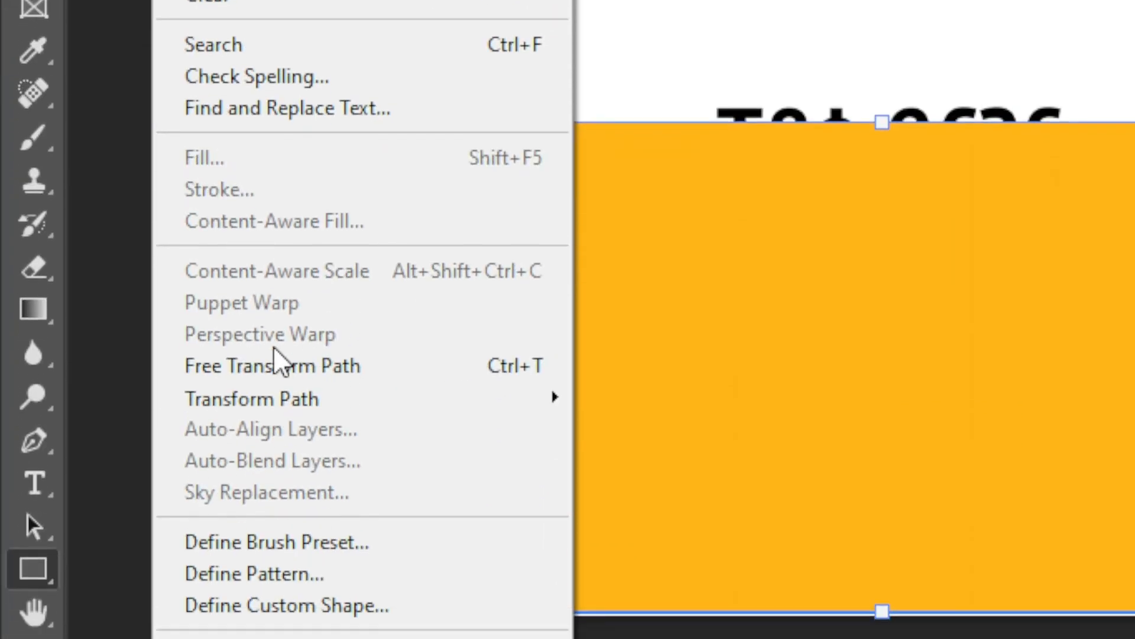
click(264, 357)
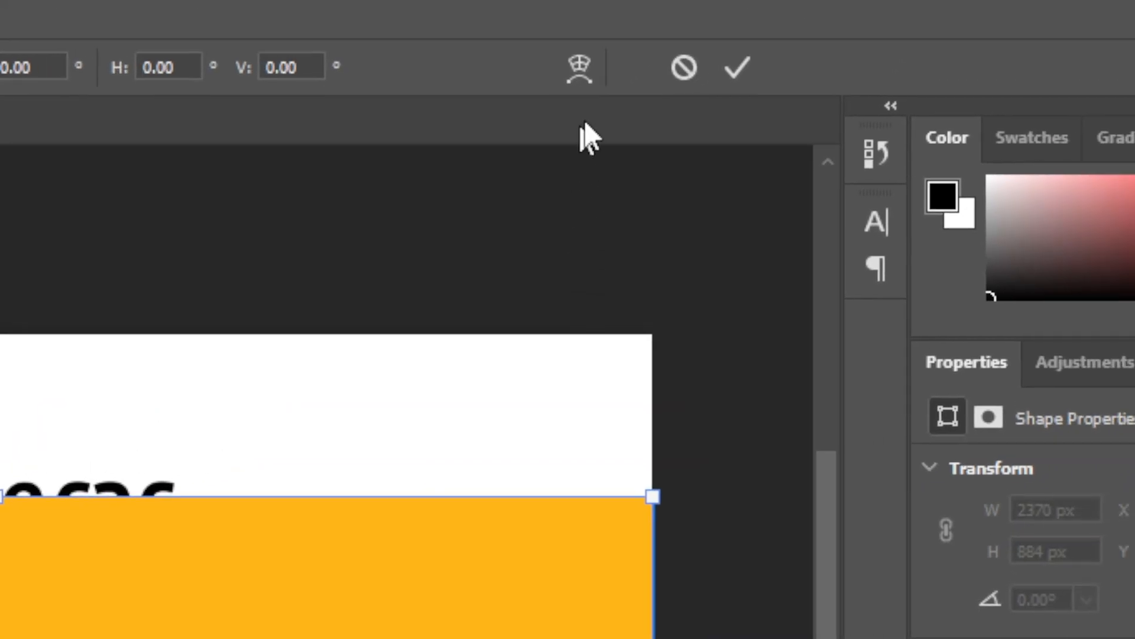
click(580, 70)
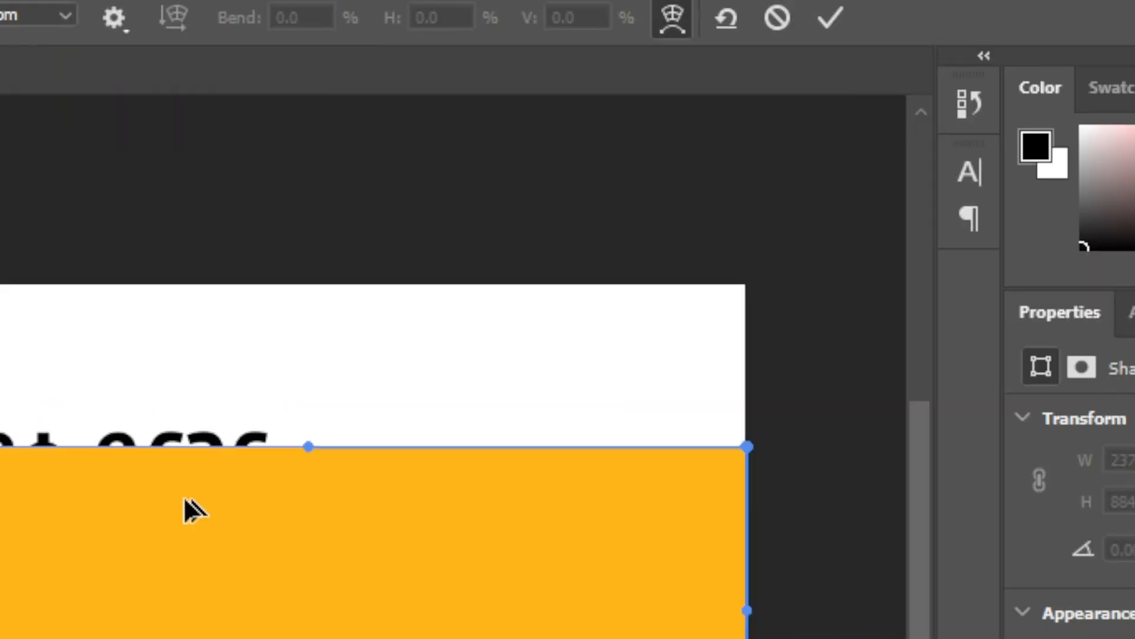
drag(195, 304, 160, 438)
drag(653, 497, 674, 638)
drag(556, 290, 571, 325)
drag(645, 39, 166, 96)
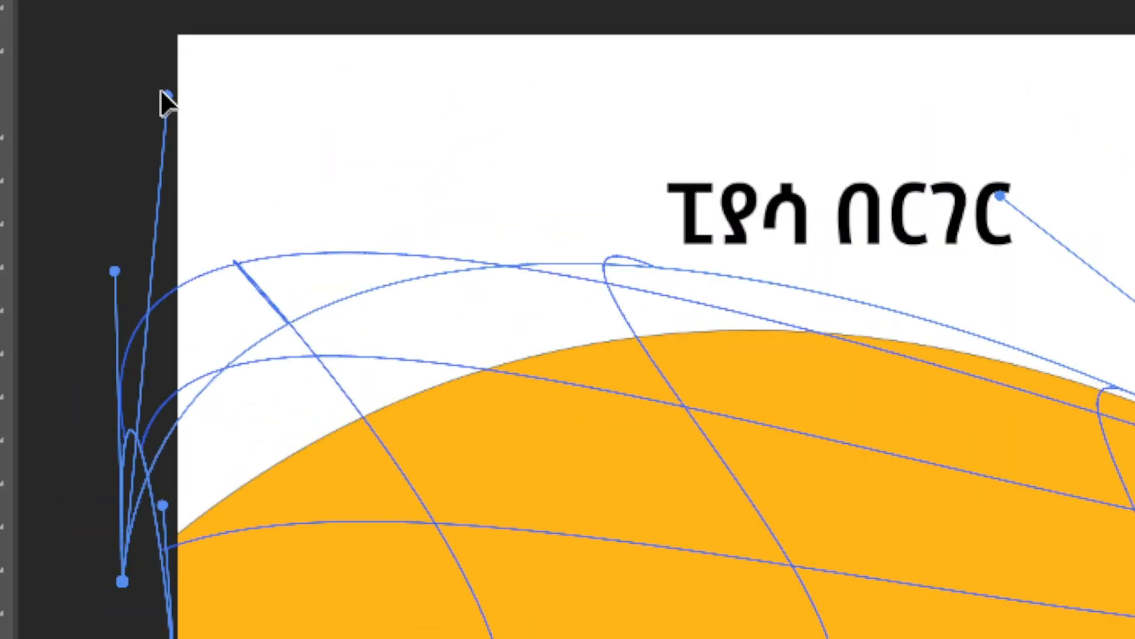
drag(1041, 52, 984, 269)
click(539, 8)
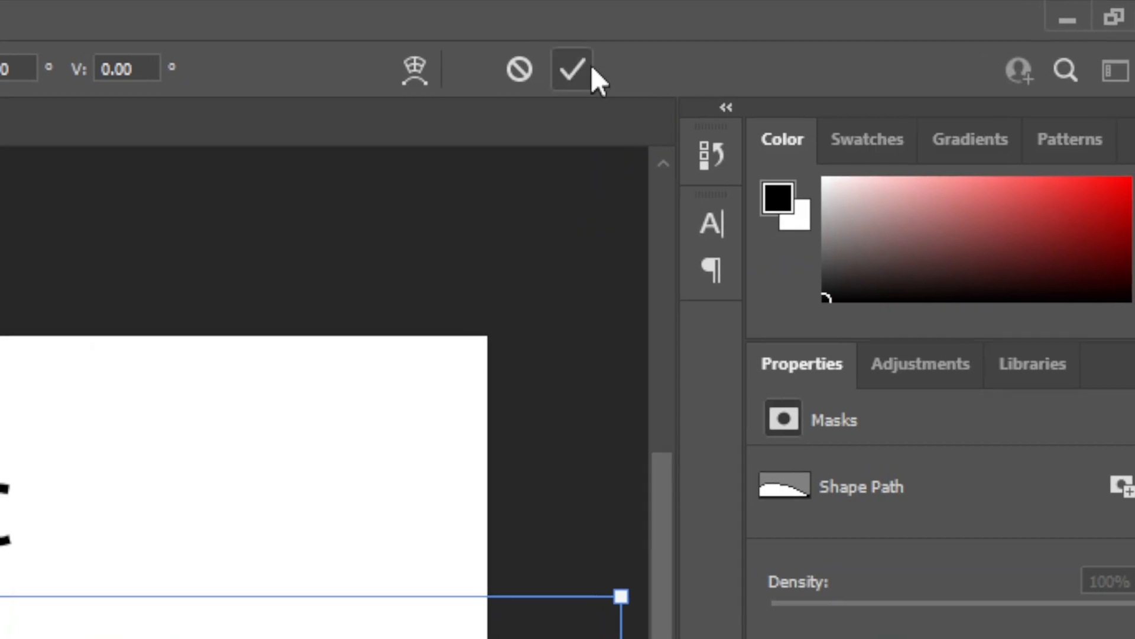
click(572, 69)
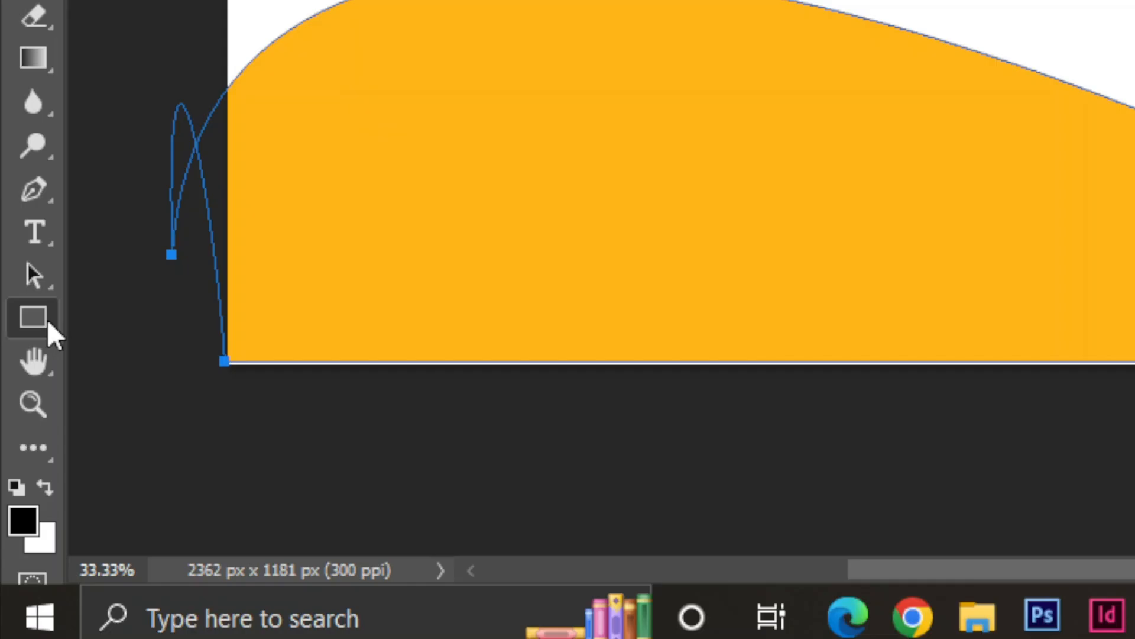
Step: Draw a circle about 510 px in diameter over the canvas's upper-left corner with the Ellipse tool
right_click(33, 317)
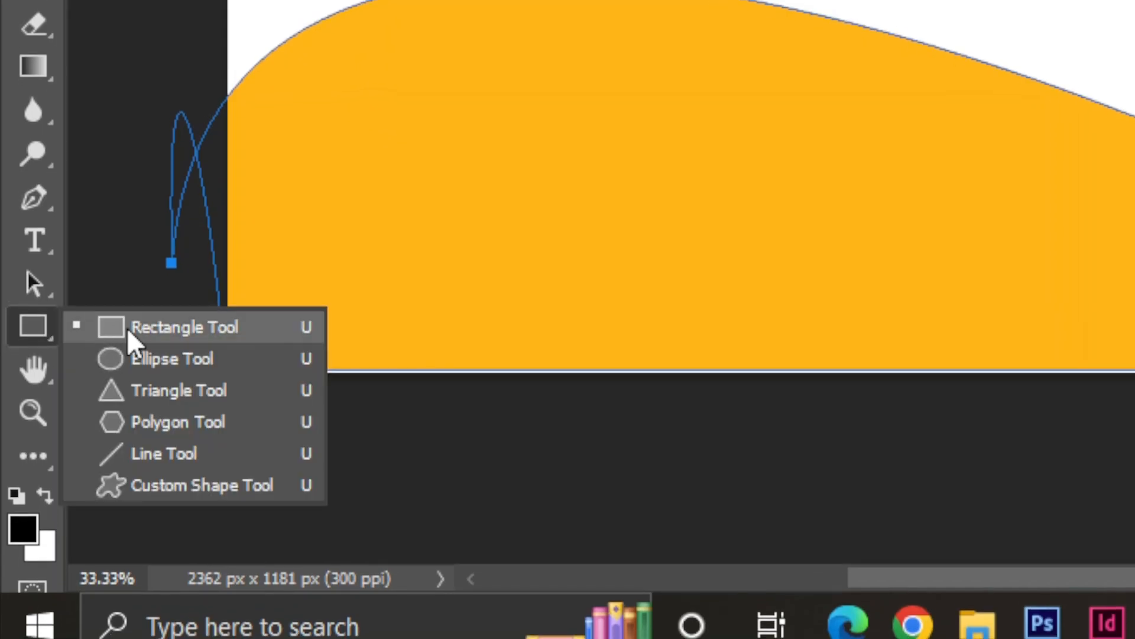
click(171, 359)
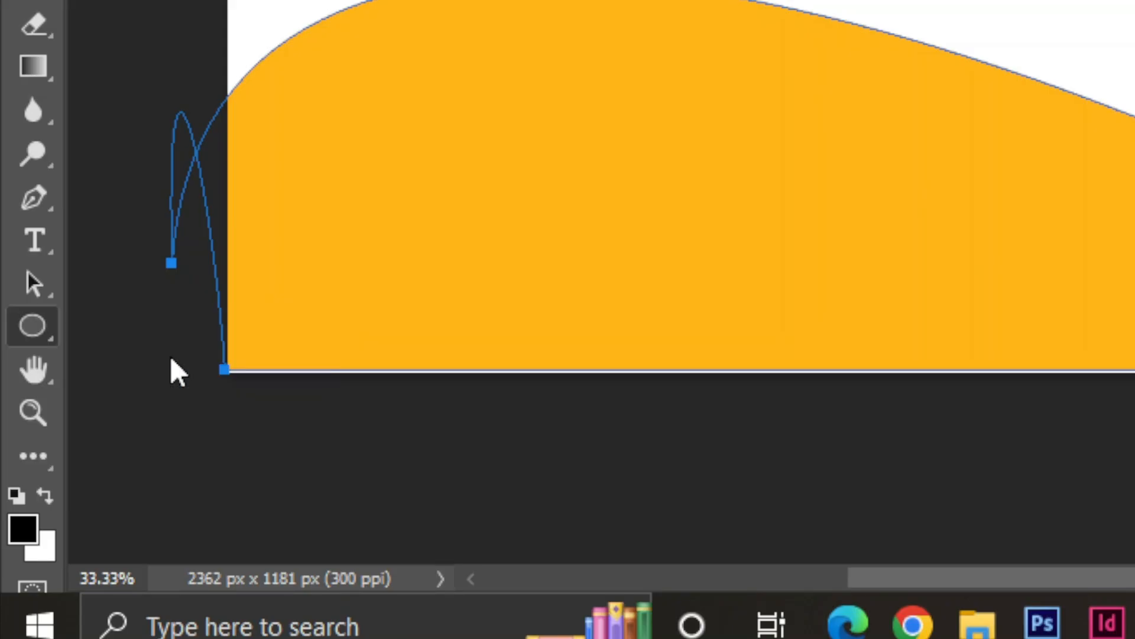
drag(161, 236, 442, 516)
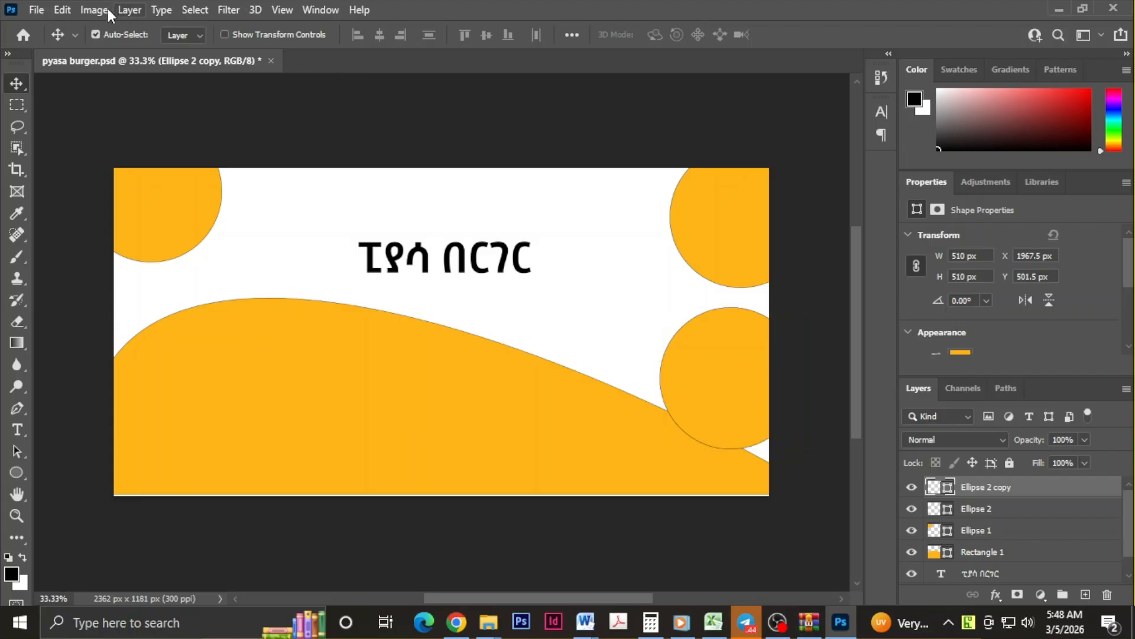
Step: Scale down the Ellipse 2 copy circle at the canvas's lower right edge with Free Transform Path
click(62, 10)
click(178, 368)
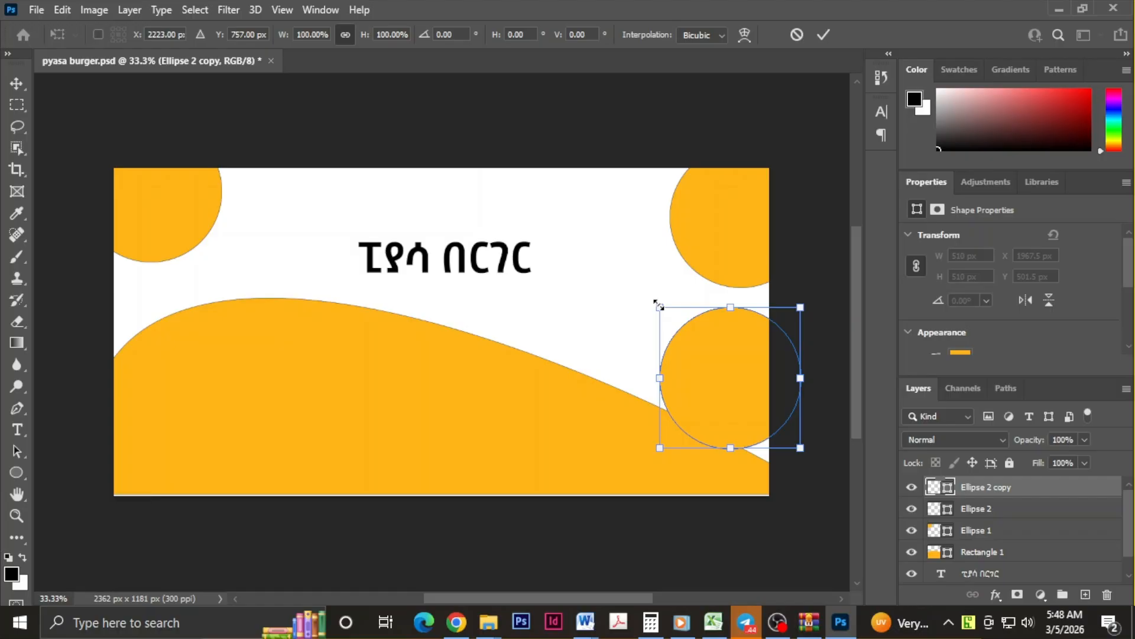
drag(658, 304, 704, 352)
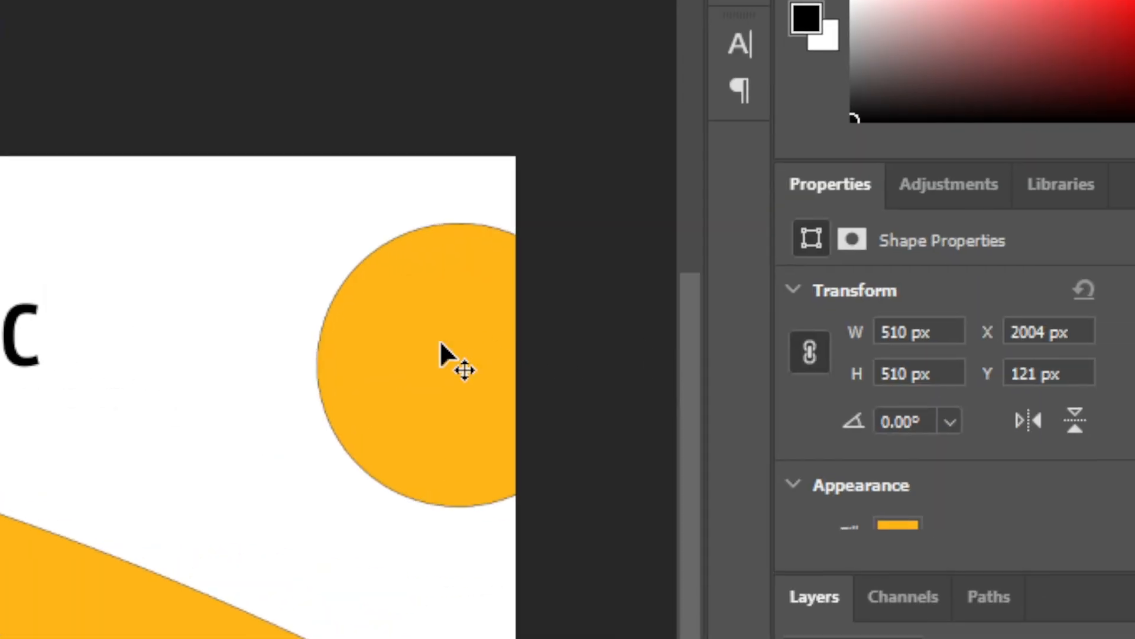
Step: Move the large right-hand orange circle up into the canvas's upper-right corner and fill the two small circles red
drag(446, 357, 449, 233)
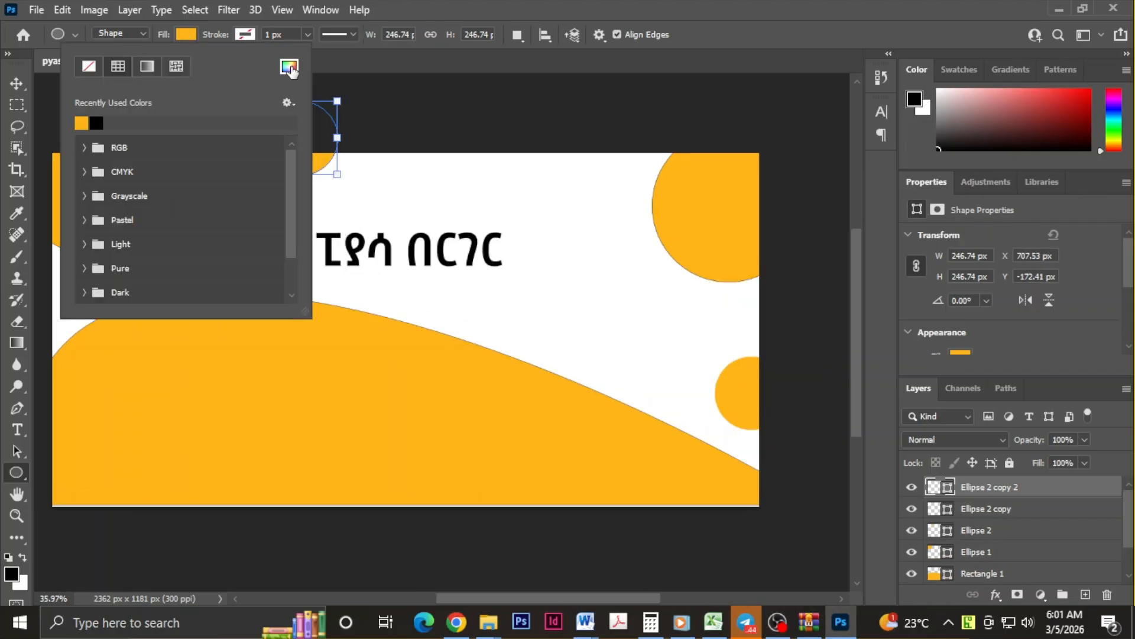
click(289, 65)
drag(575, 135, 582, 120)
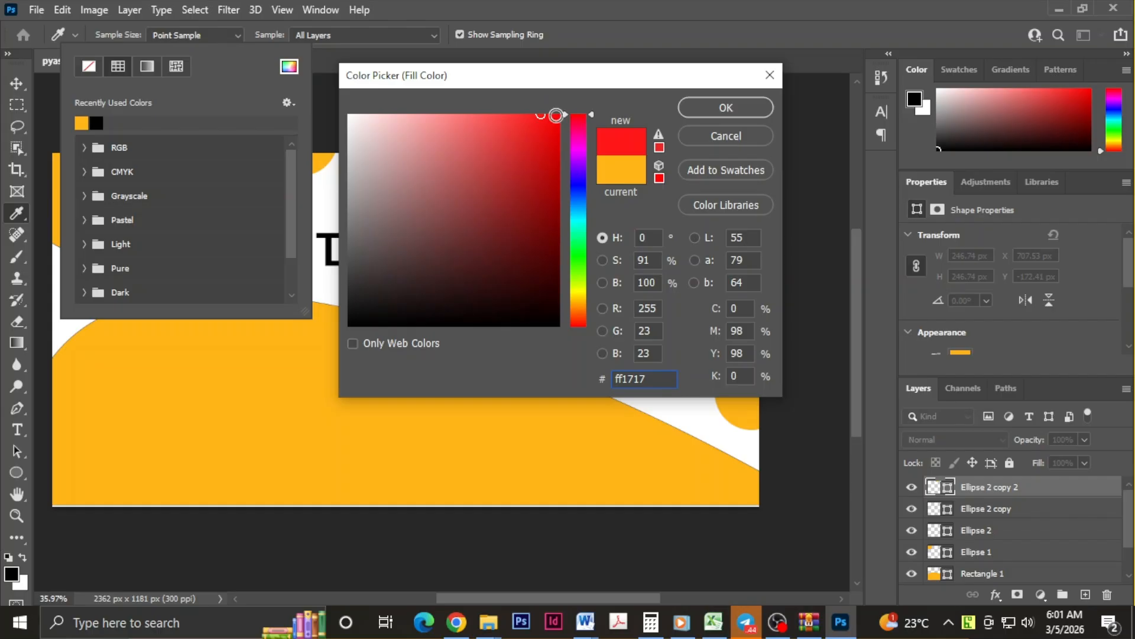
click(560, 113)
click(726, 107)
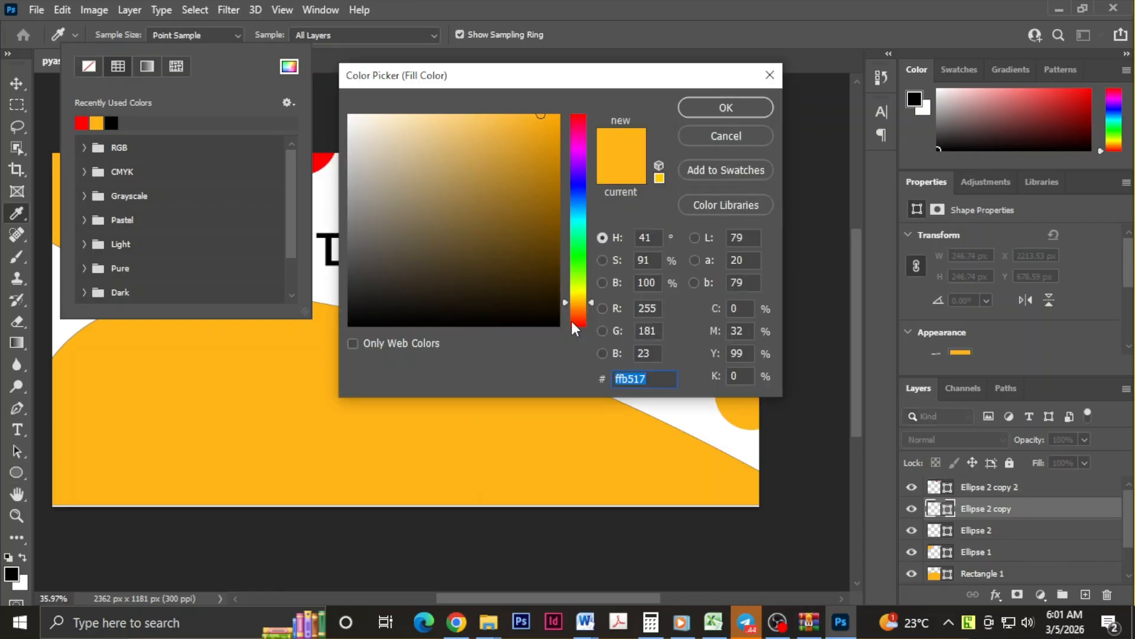
click(758, 100)
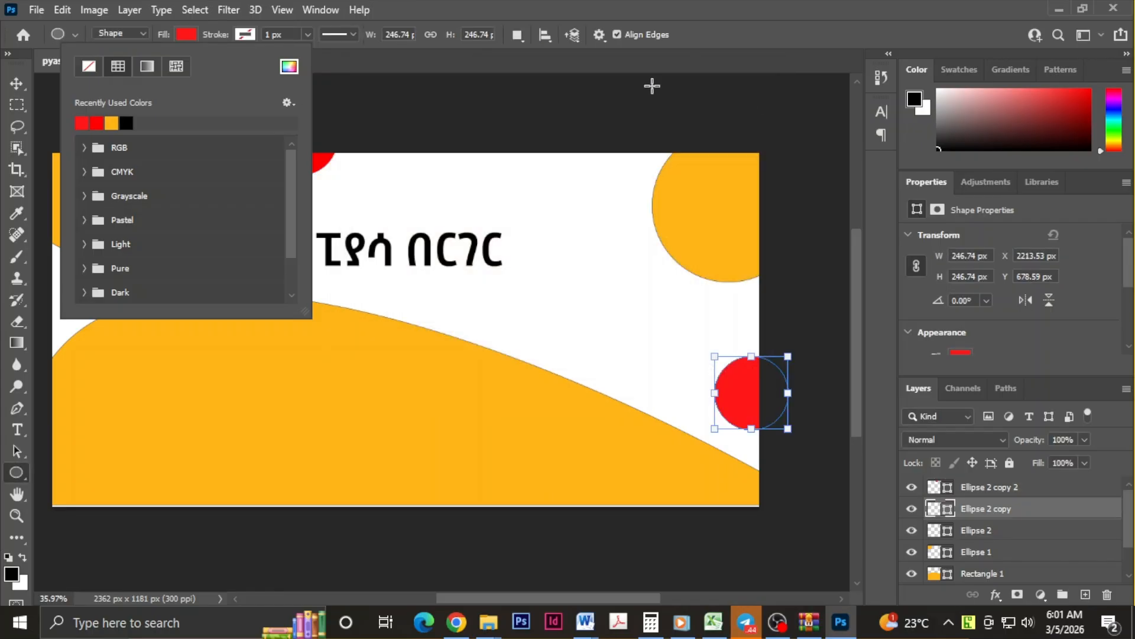
click(1013, 515)
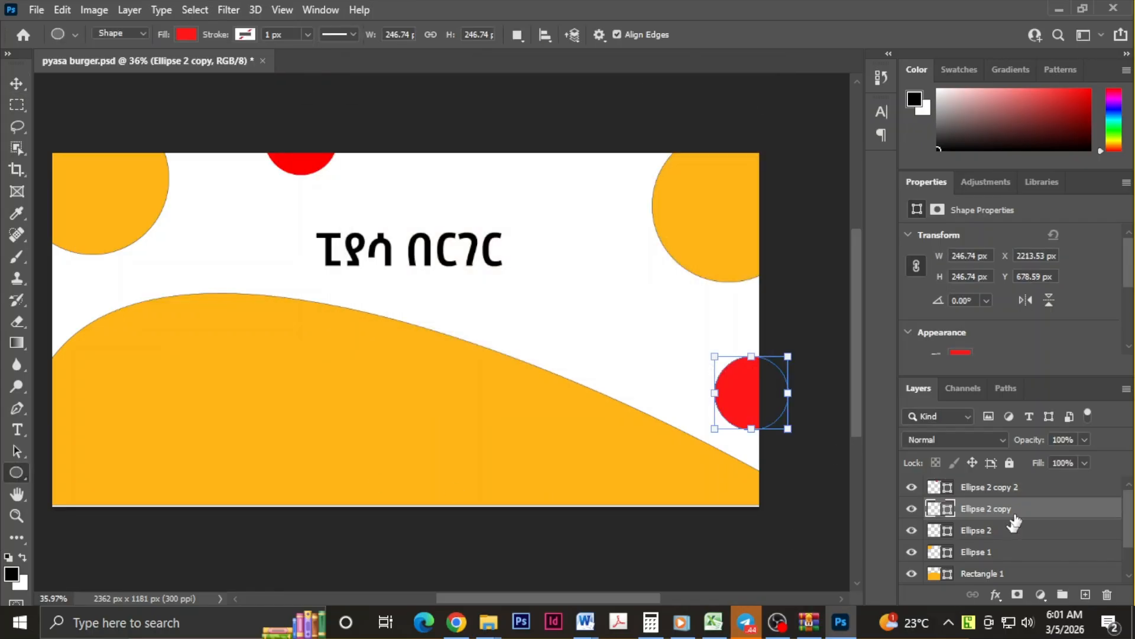
Step: Hide and show the Ellipse 2 copy layer repeatedly to examine which circle it controls
click(912, 507)
click(912, 509)
click(912, 509)
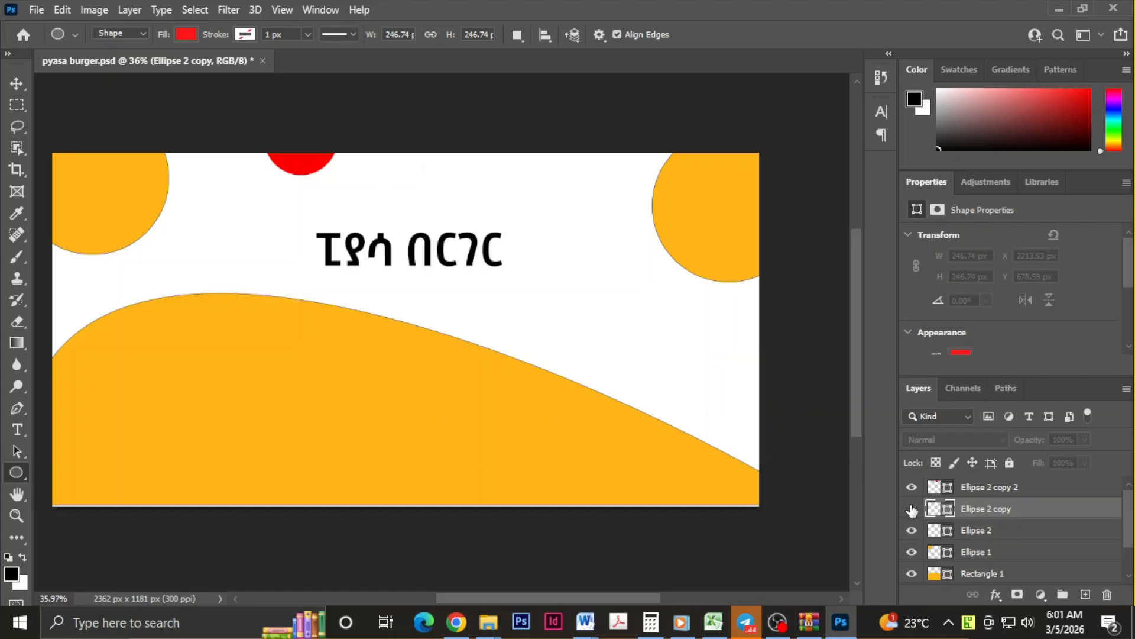
click(912, 508)
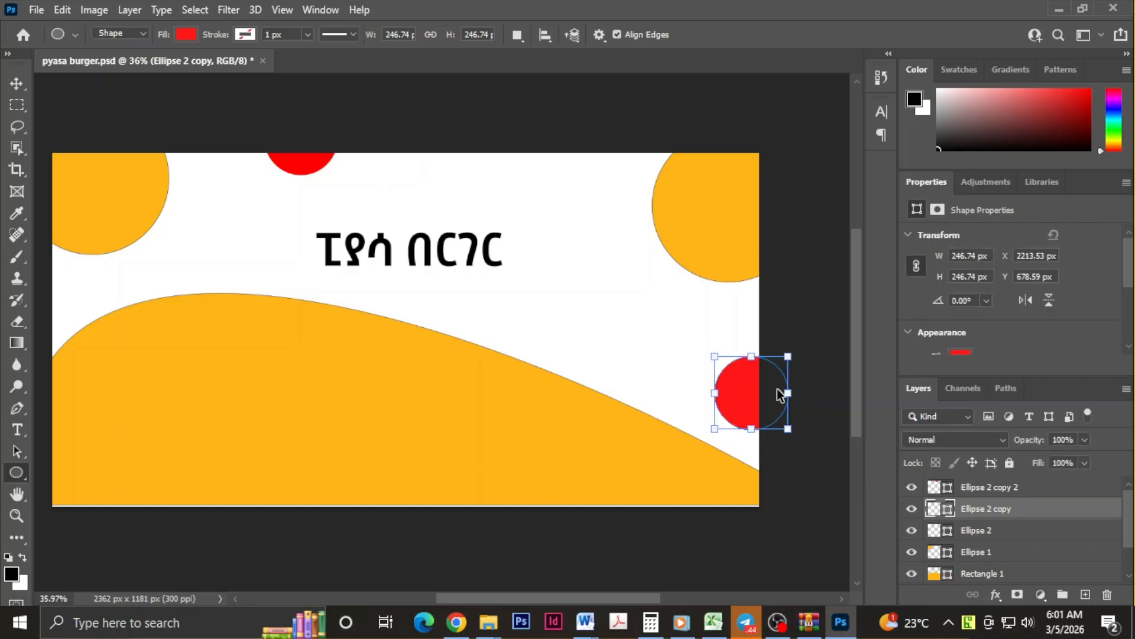
key(ctrl+comma)
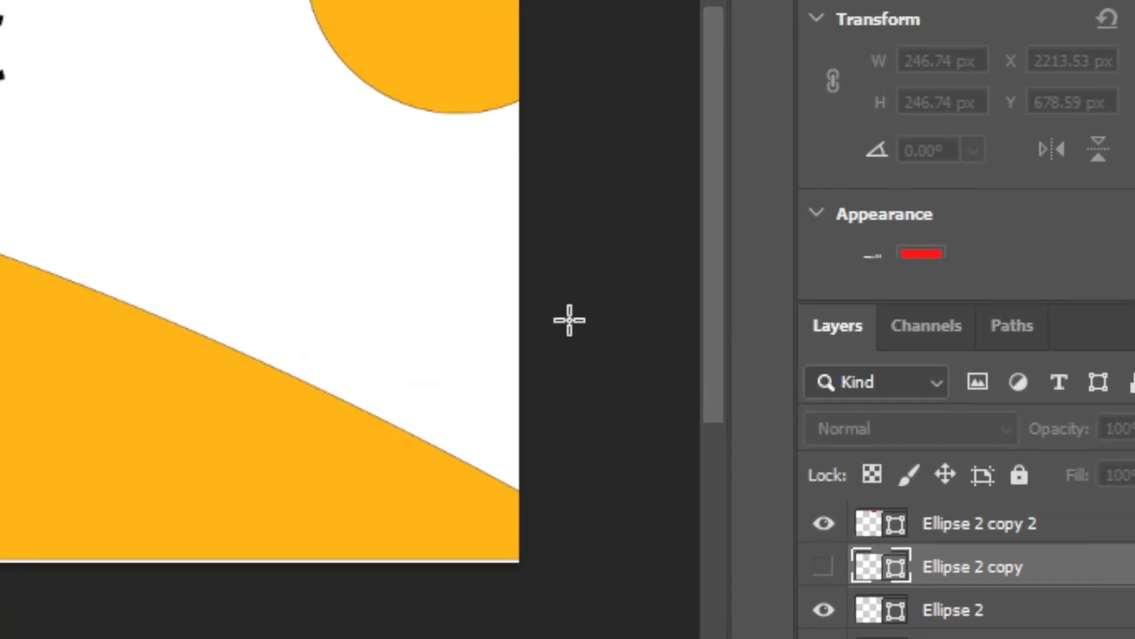
click(822, 566)
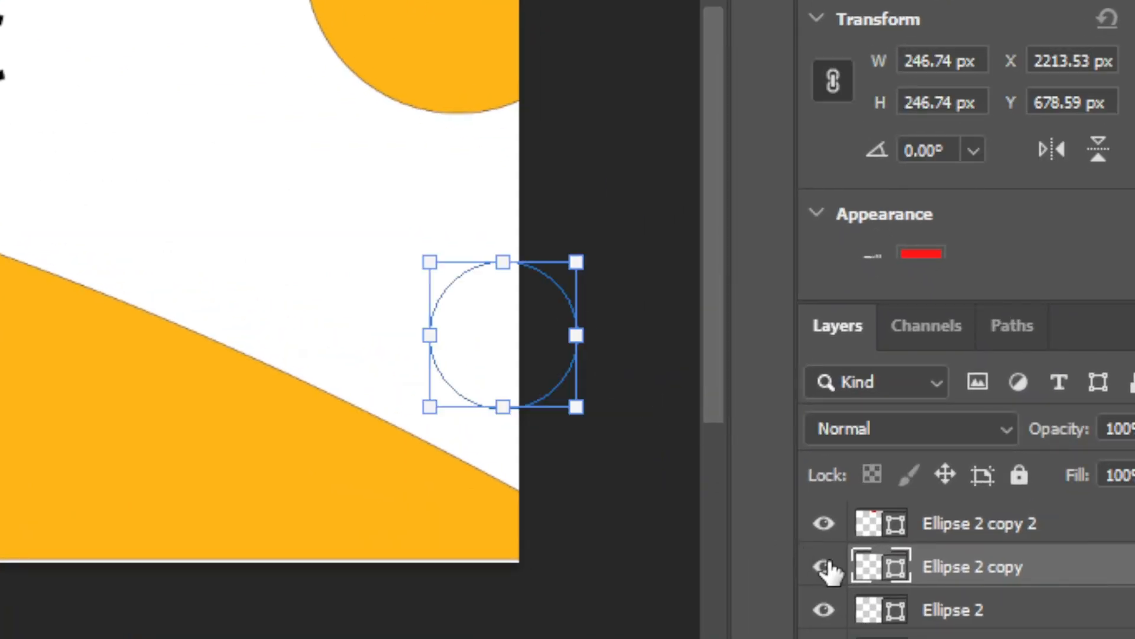
click(829, 569)
click(828, 568)
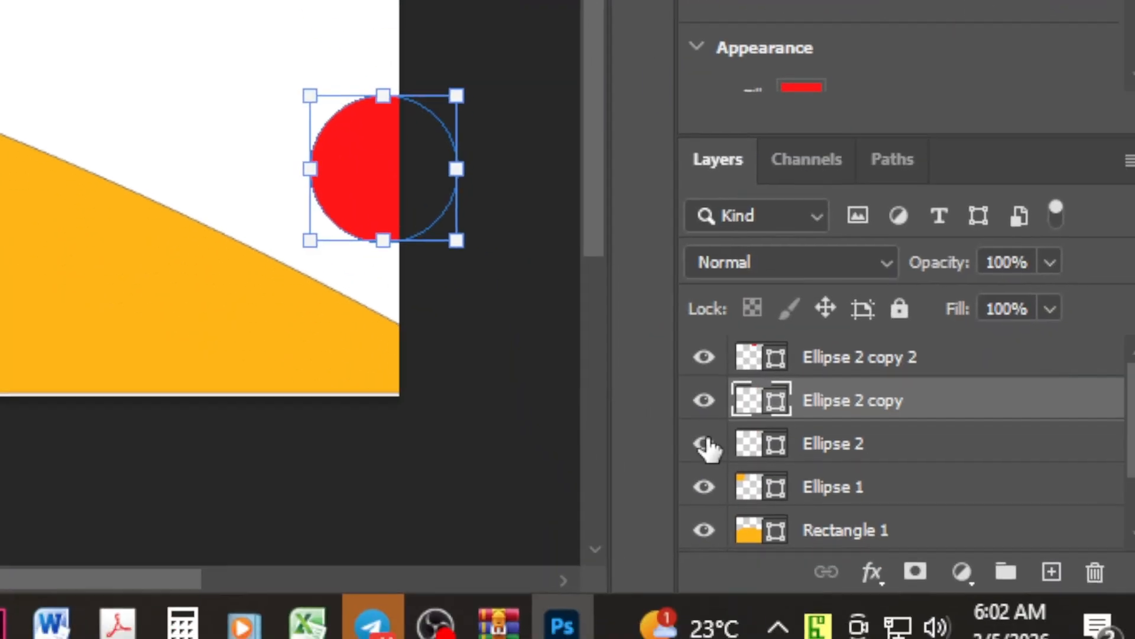
Step: Toggle the visibility of the Ellipse 2 and Ellipse 2 copy layers alternately to compare their circles
click(823, 609)
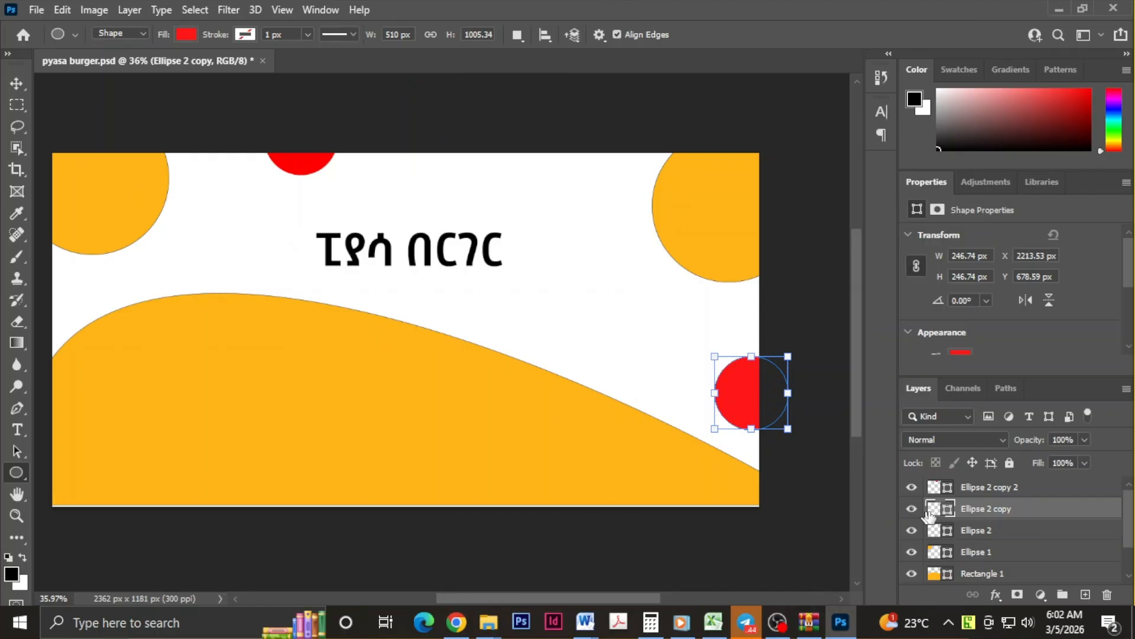
click(915, 509)
click(915, 509)
click(913, 531)
click(914, 531)
click(915, 510)
click(915, 510)
click(913, 531)
click(914, 531)
Step: Select the Ellipse 1, Ellipse 2 copy 2, Ellipse 2 and Ellipse 2 copy layers in turn, returning to Ellipse 2 copy 2
click(986, 553)
click(1005, 489)
click(1007, 531)
click(983, 510)
click(985, 488)
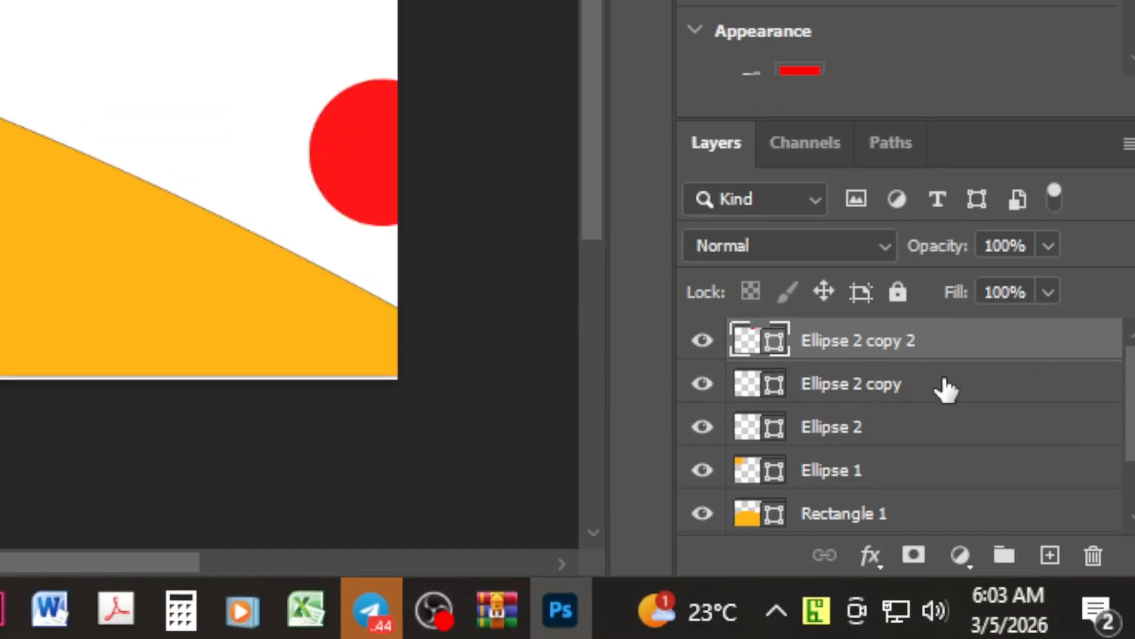
Step: Check the Ellipse 2 copy and Ellipse 2 layers by hiding and showing each once, and reselect Ellipse 2 copy 2
click(1032, 511)
click(911, 509)
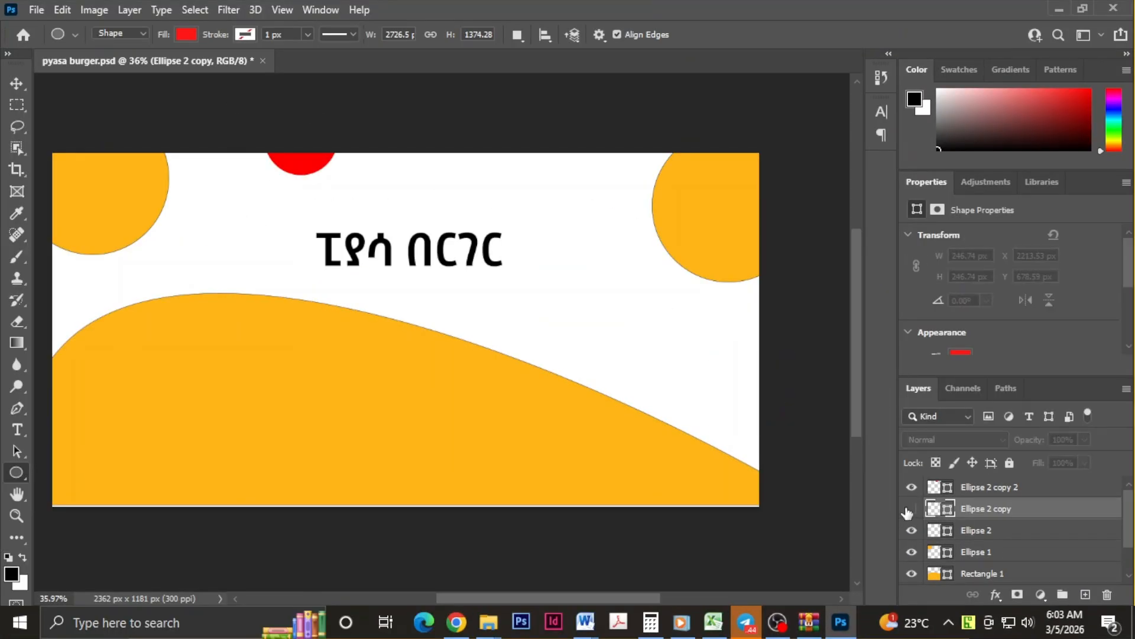
click(911, 509)
click(912, 530)
click(912, 530)
click(1012, 488)
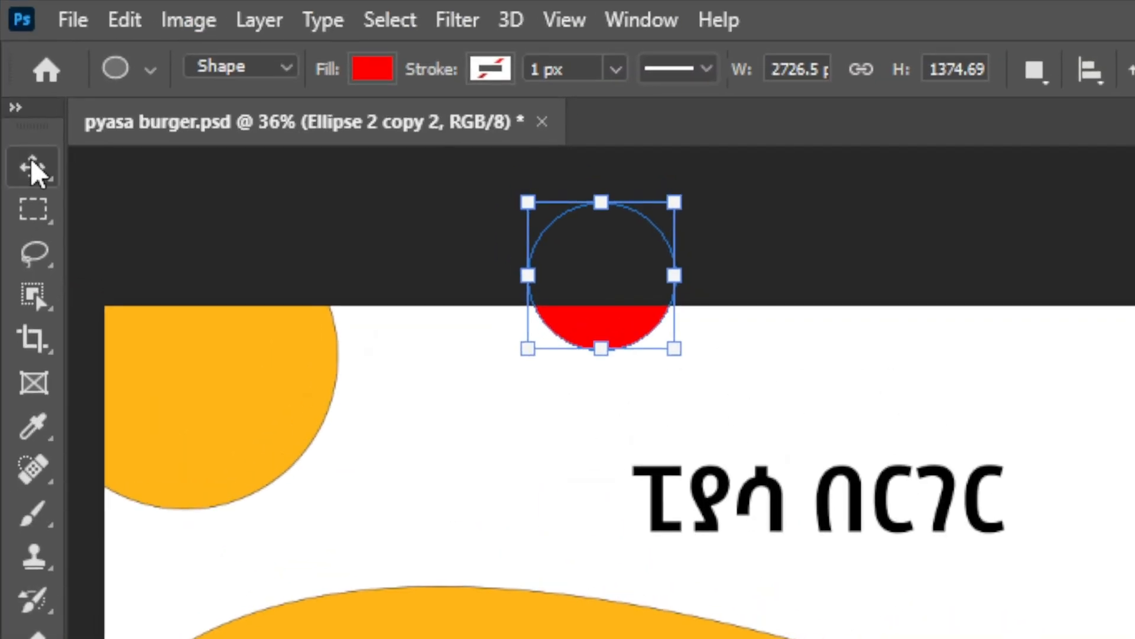
Step: Select the whole ፒያሳ በርገር text and change its color to red
click(33, 168)
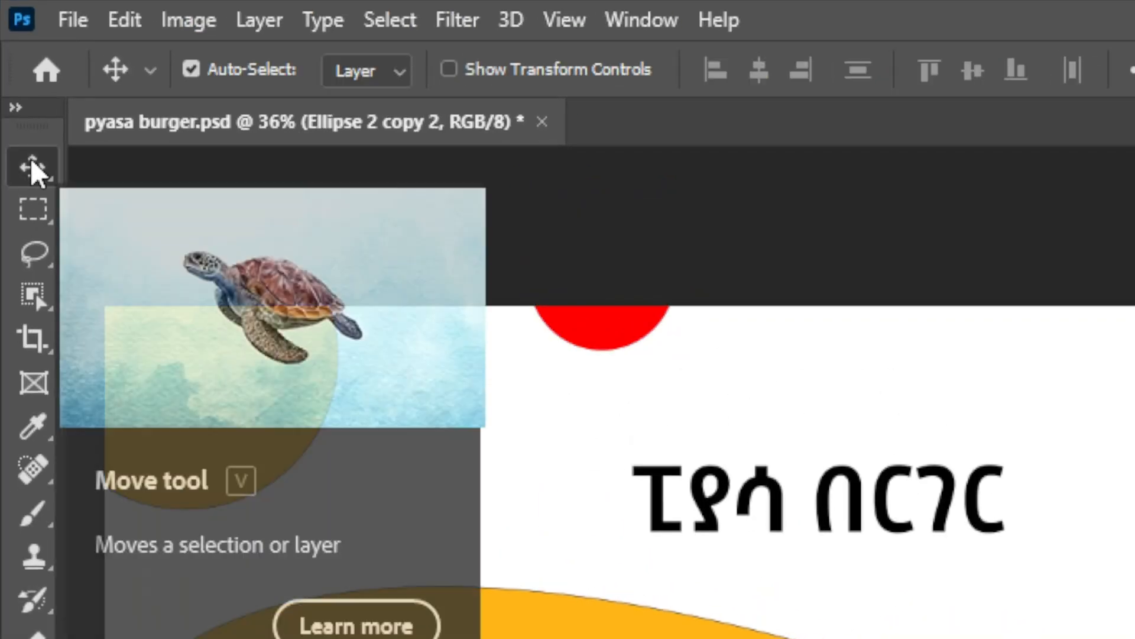
click(702, 490)
double_click(702, 489)
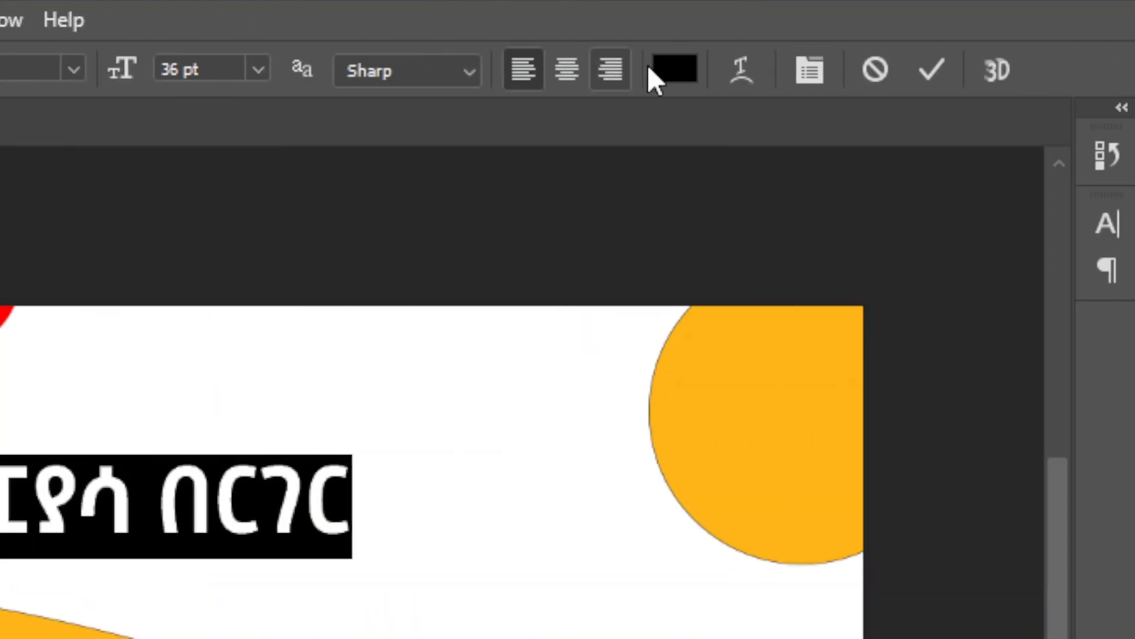
click(656, 68)
drag(308, 276, 381, 221)
click(651, 228)
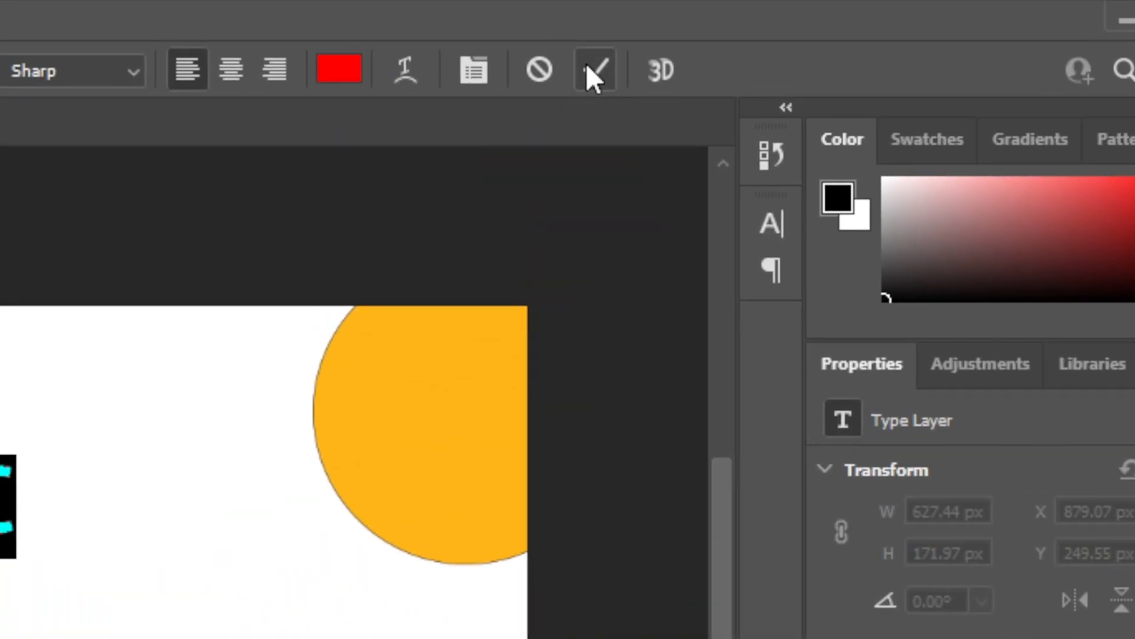
click(588, 67)
Step: Reposition the ፒያሳ በርገር text slightly and enlarge it with Free Transform to about 1214 by 333 px
click(63, 106)
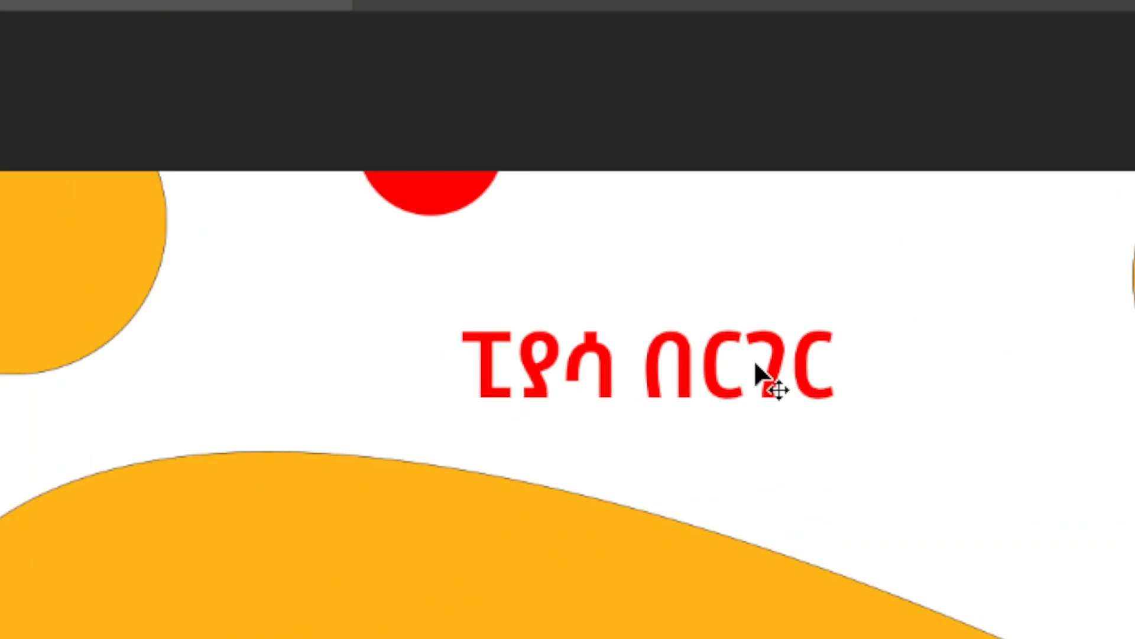
drag(178, 502, 119, 503)
drag(698, 374, 731, 388)
key(ctrl+t)
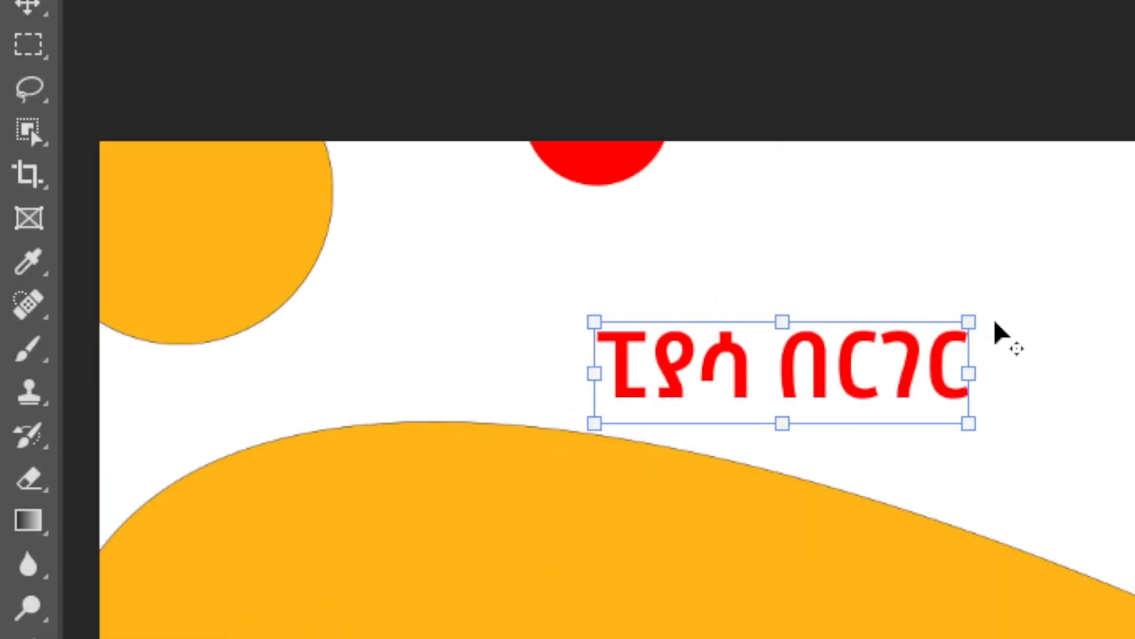
drag(975, 319, 1115, 269)
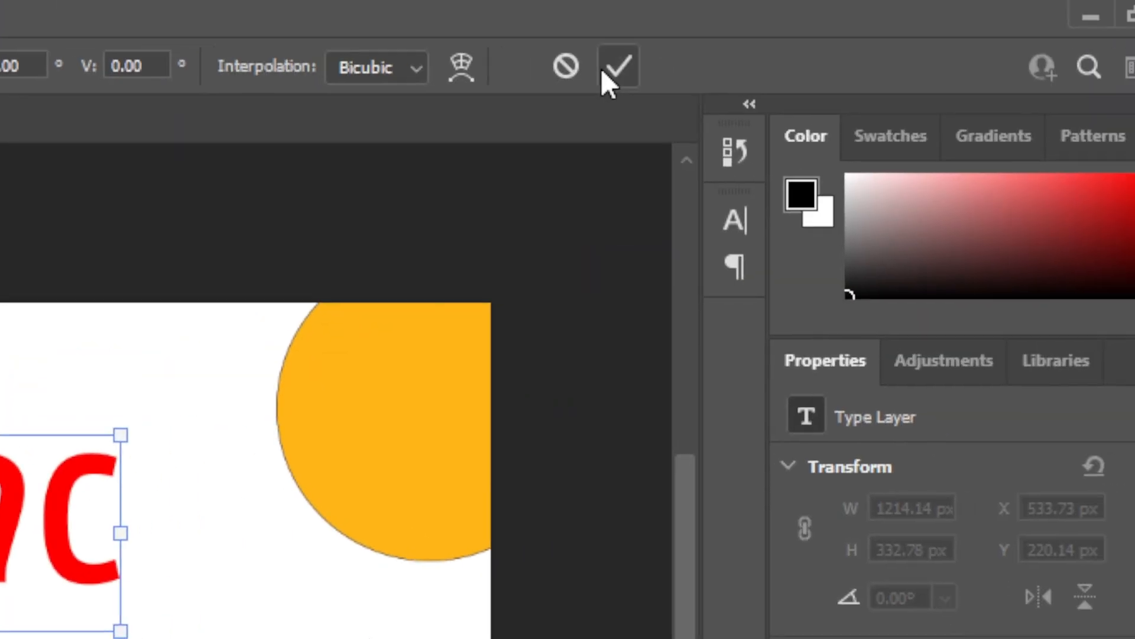
click(610, 66)
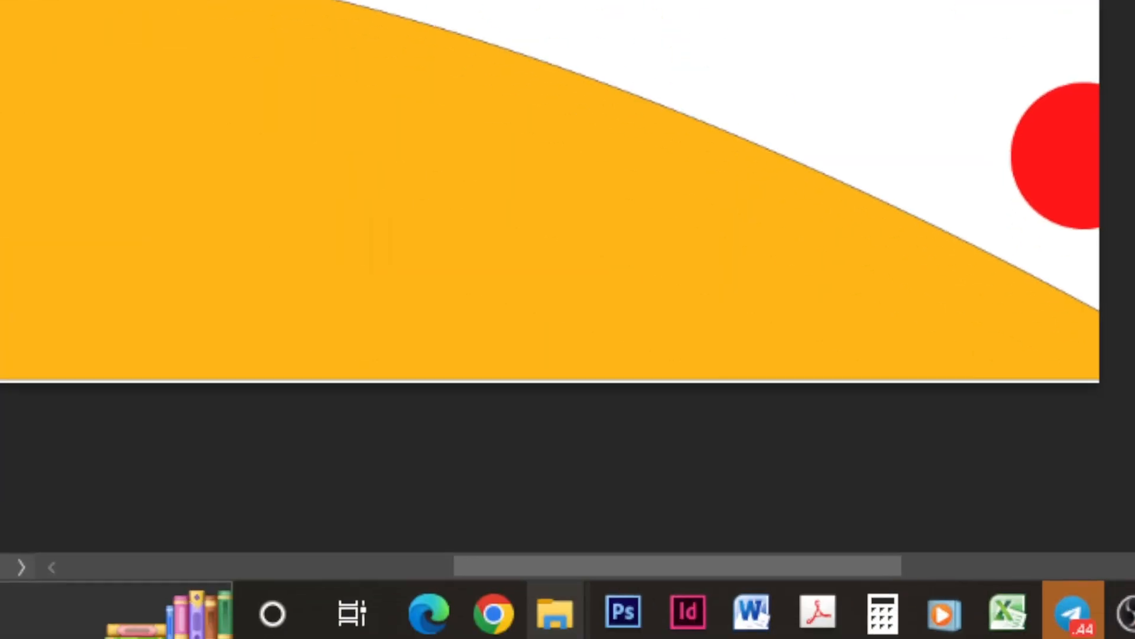
Step: Place the burger PNG from practice folder 01 into the design and move its layer above Ellipse 2 copy
mouse_move(569, 607)
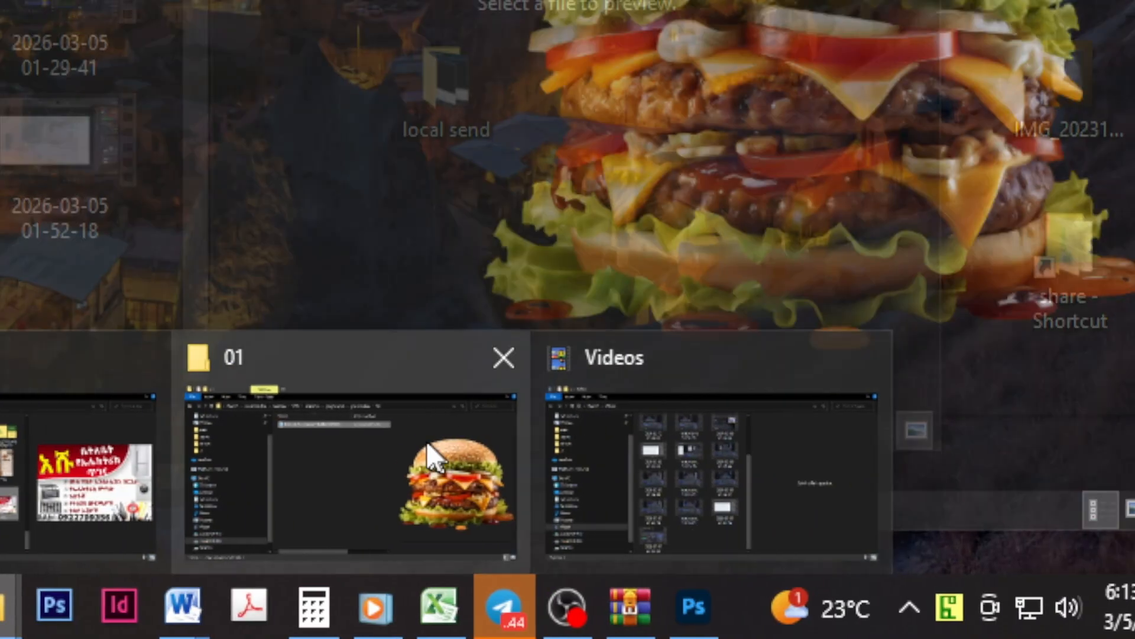
click(978, 467)
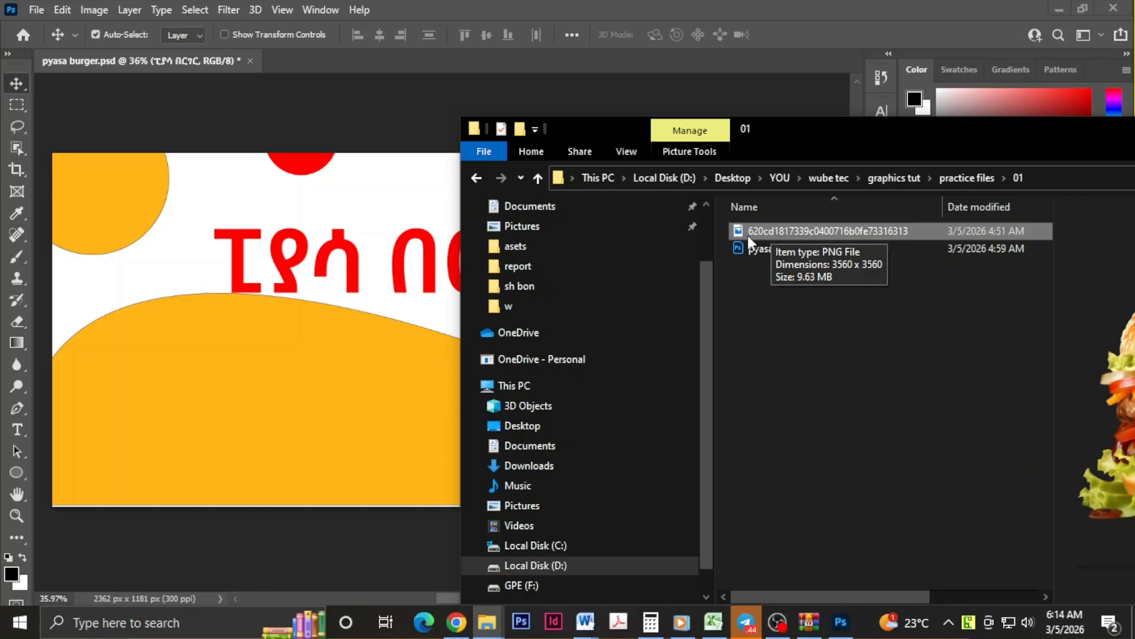
drag(744, 233, 374, 304)
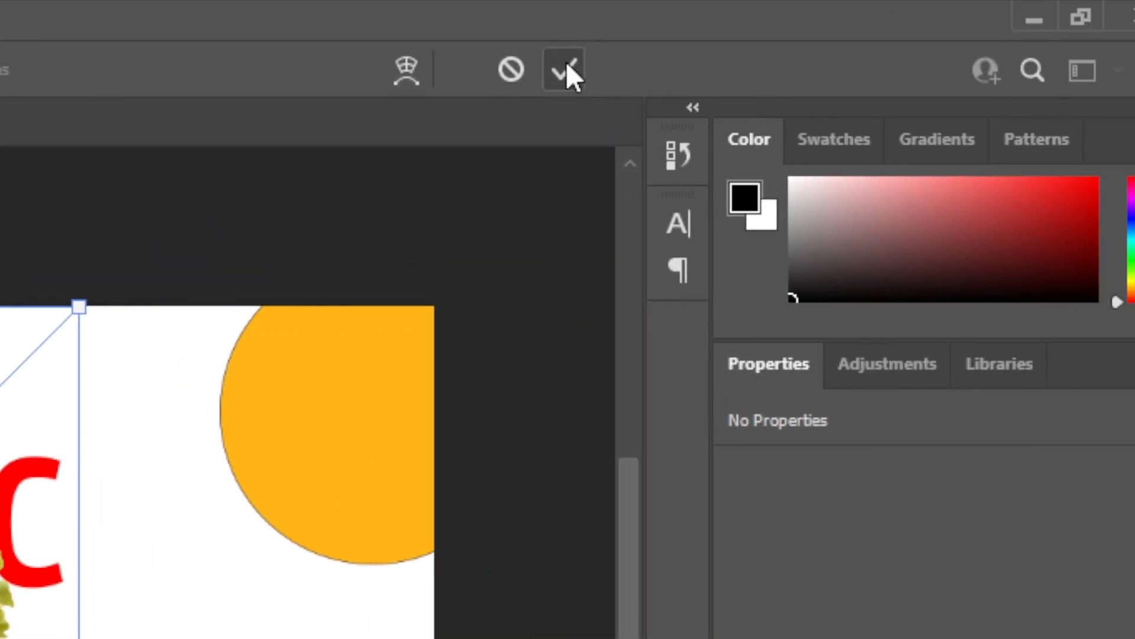
click(824, 35)
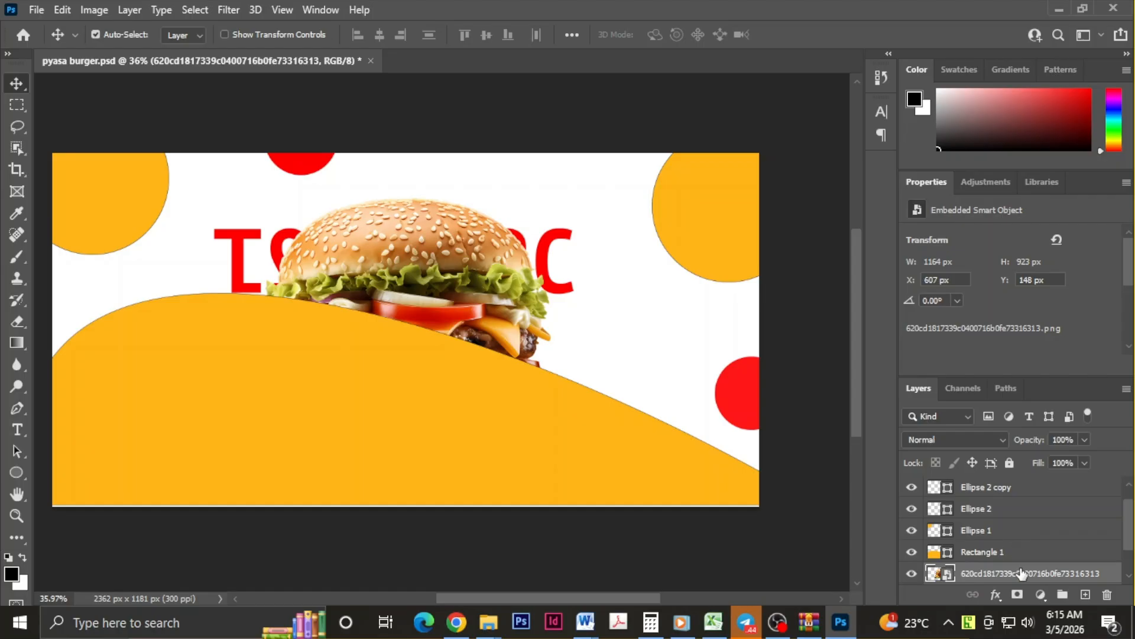
drag(1022, 573, 1035, 486)
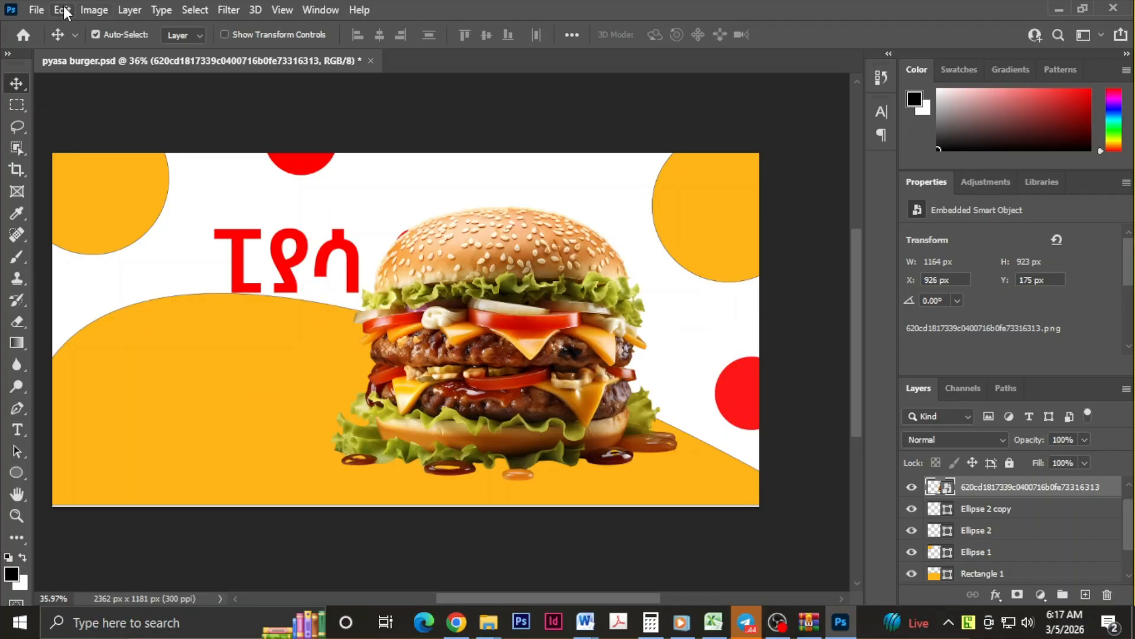
Step: Scale the burger down to 6.11% with Free Transform and shift it toward the canvas's lower right
click(62, 9)
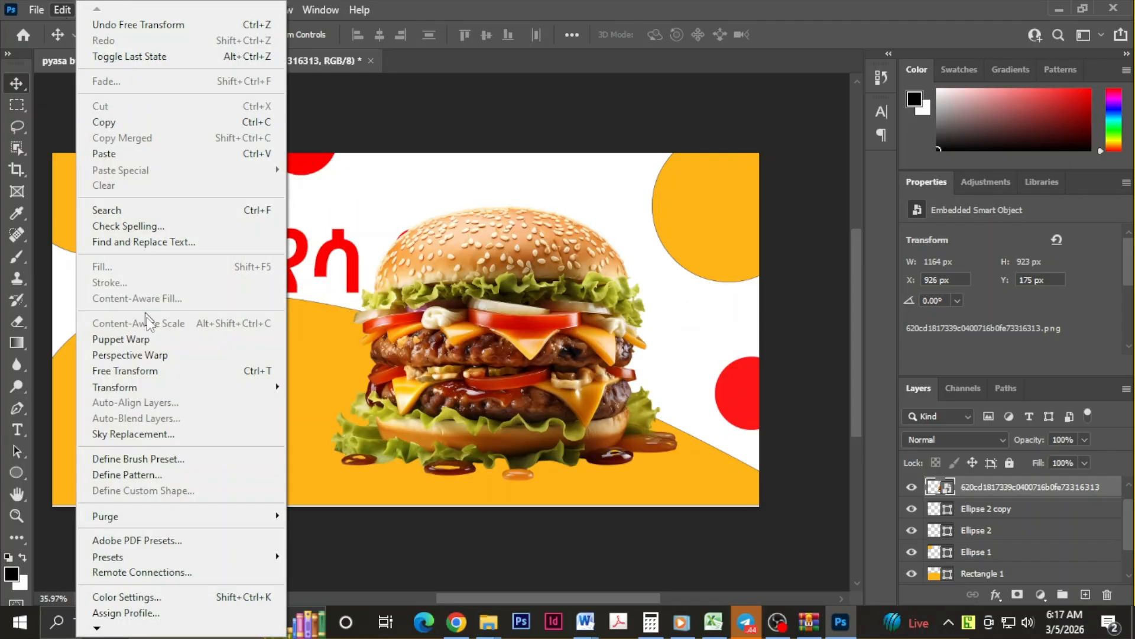
click(134, 370)
drag(320, 161, 407, 243)
drag(527, 354, 548, 363)
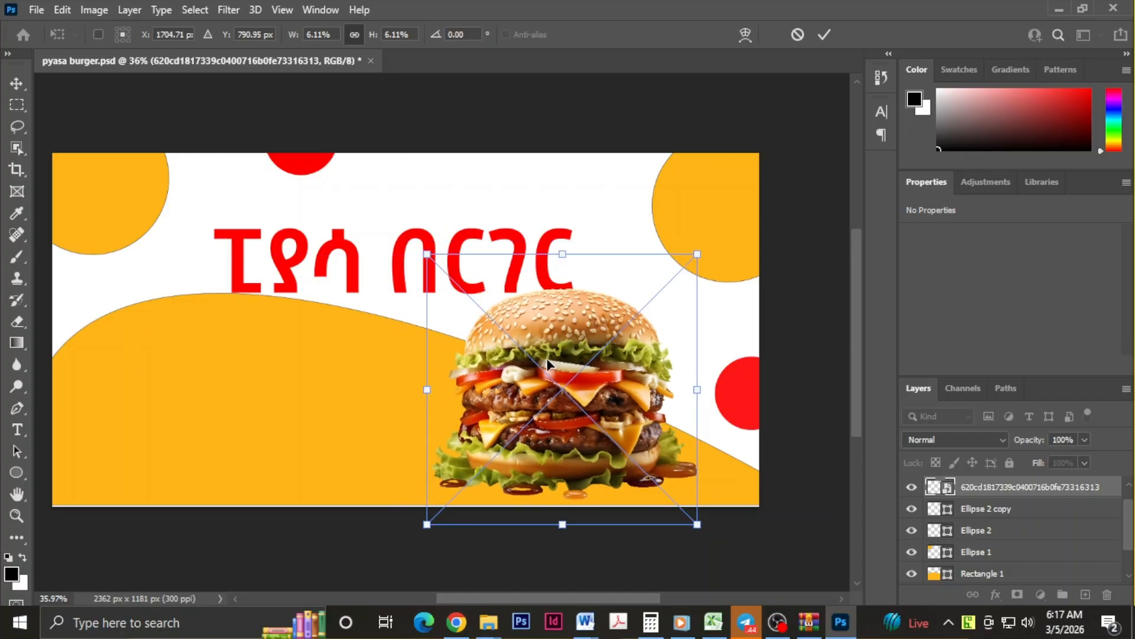
click(825, 35)
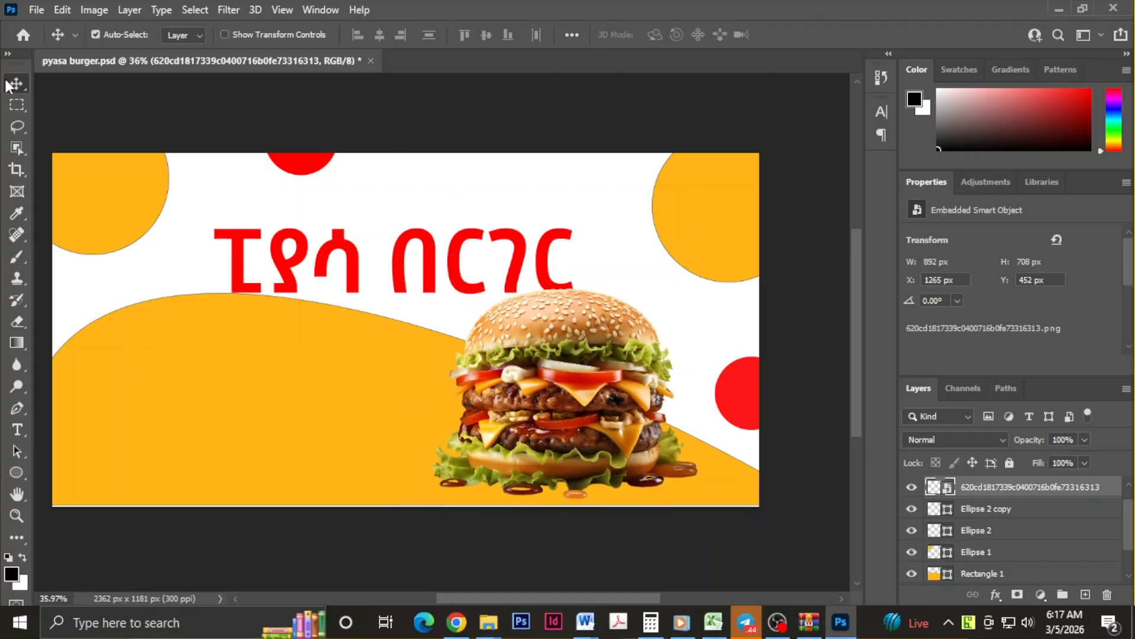
Step: Move the ፒያሳ በርገር text to the right and the burger to the lower left of the canvas
drag(295, 241, 379, 238)
drag(586, 352, 227, 353)
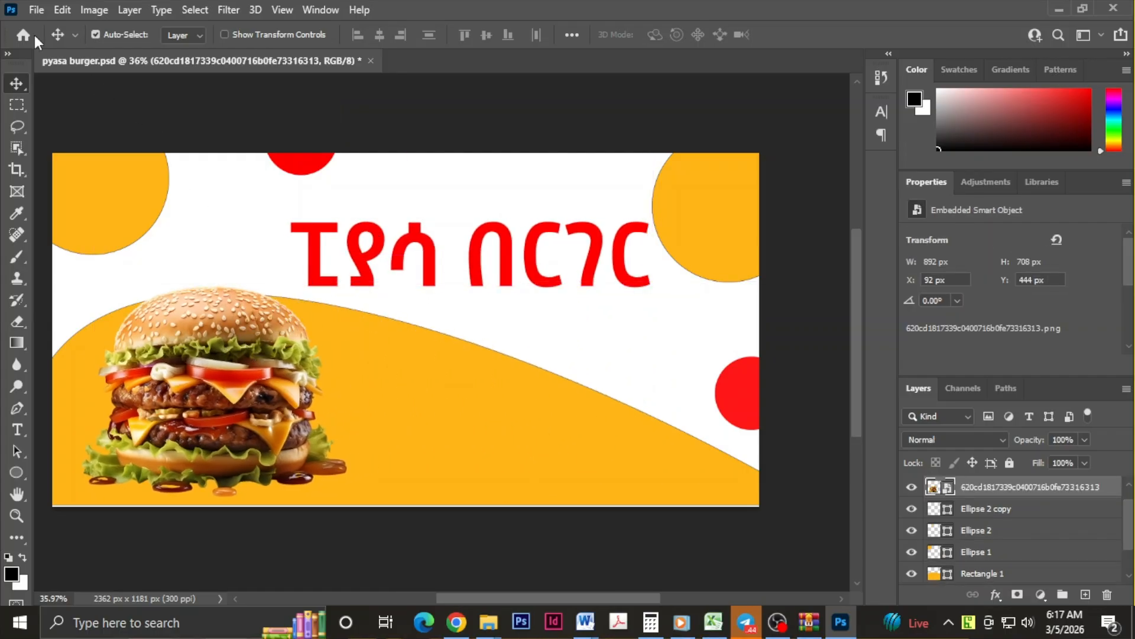
Step: Enlarge the burger to 6.70% with Free Transform, keeping its lower-left corner in place
click(62, 10)
click(150, 371)
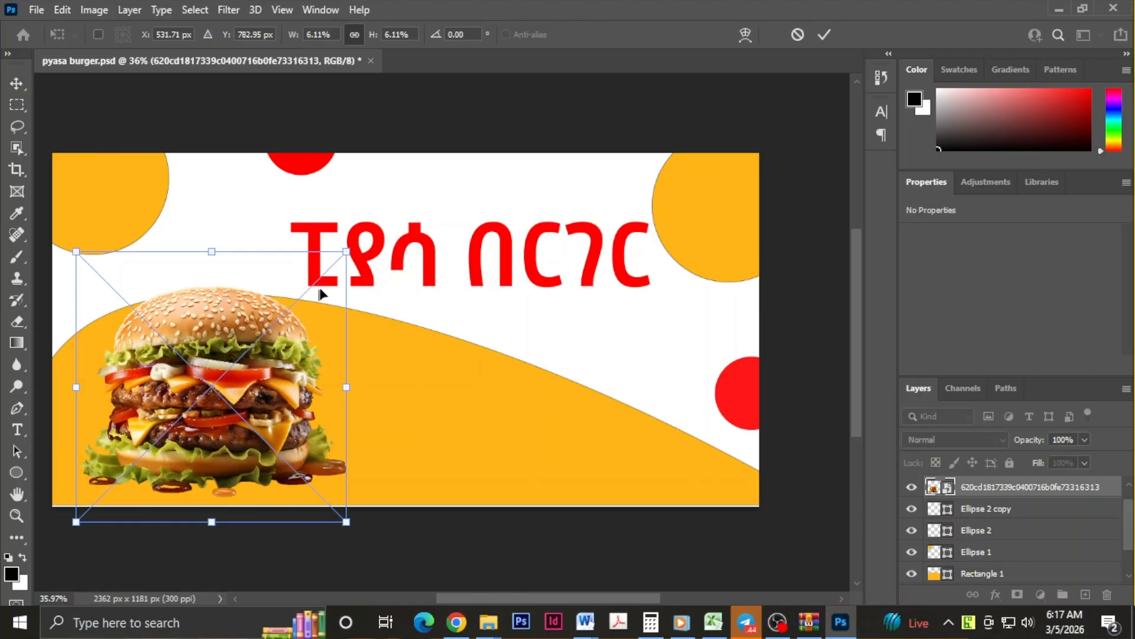
drag(346, 252, 371, 223)
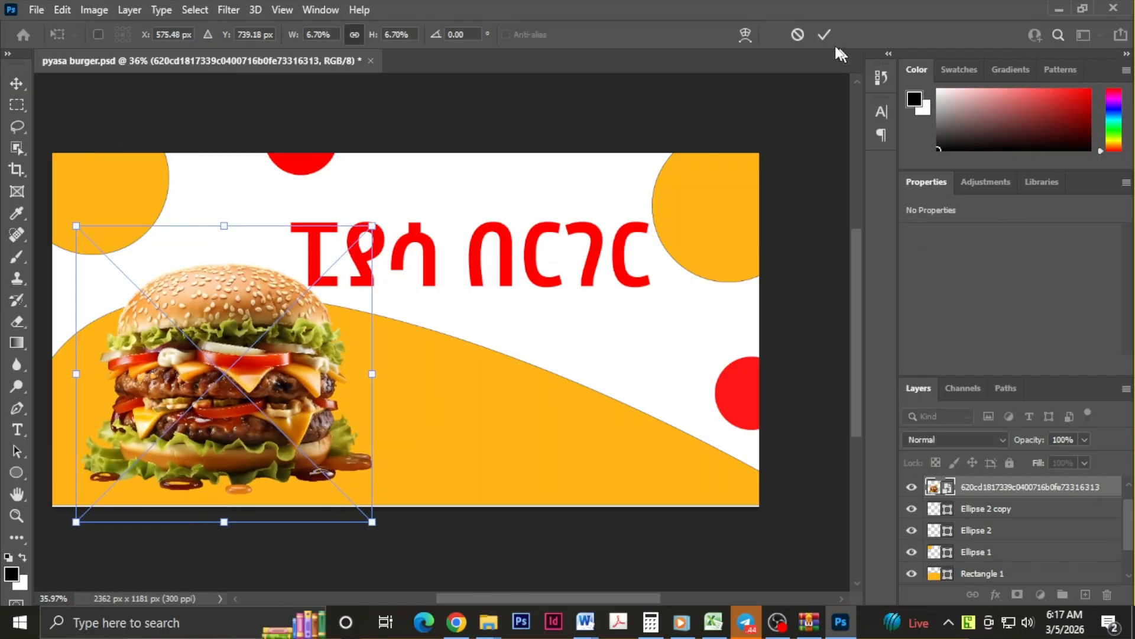
click(823, 34)
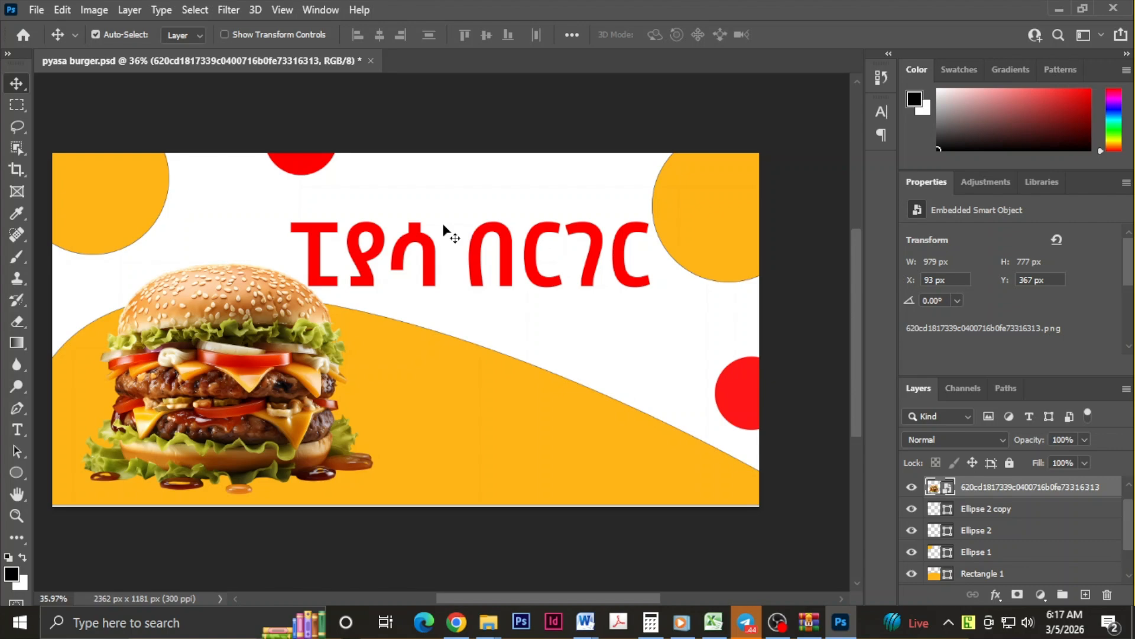
Step: Lower the orange Rectangle 1 shape and save the design over pyasa burger.psd with Maximize Compatibility
click(462, 422)
click(37, 10)
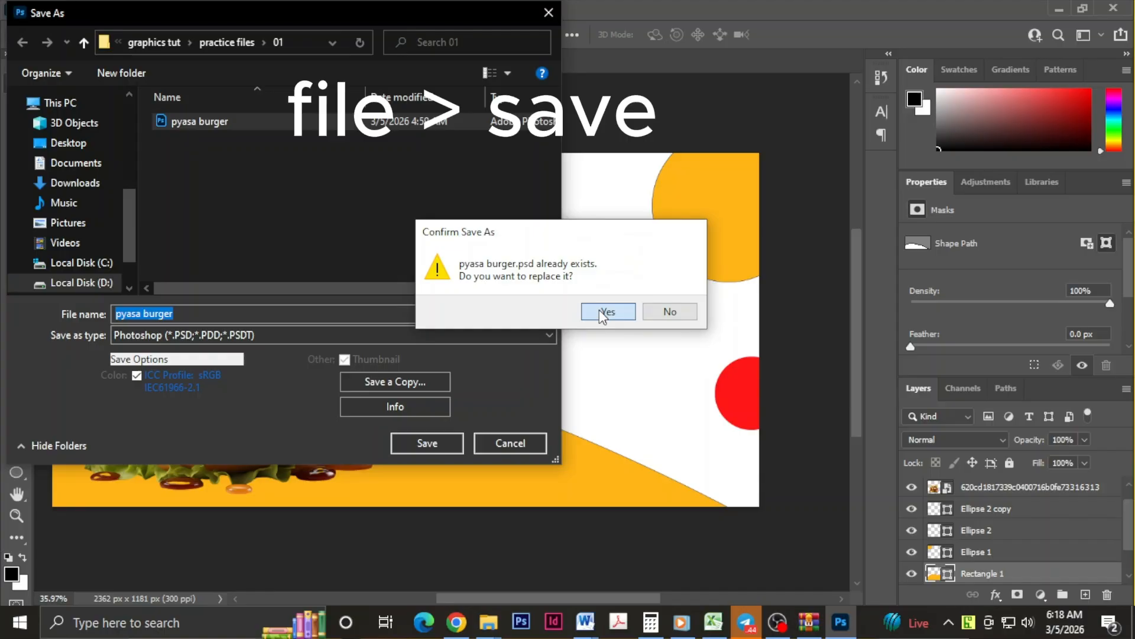
click(598, 310)
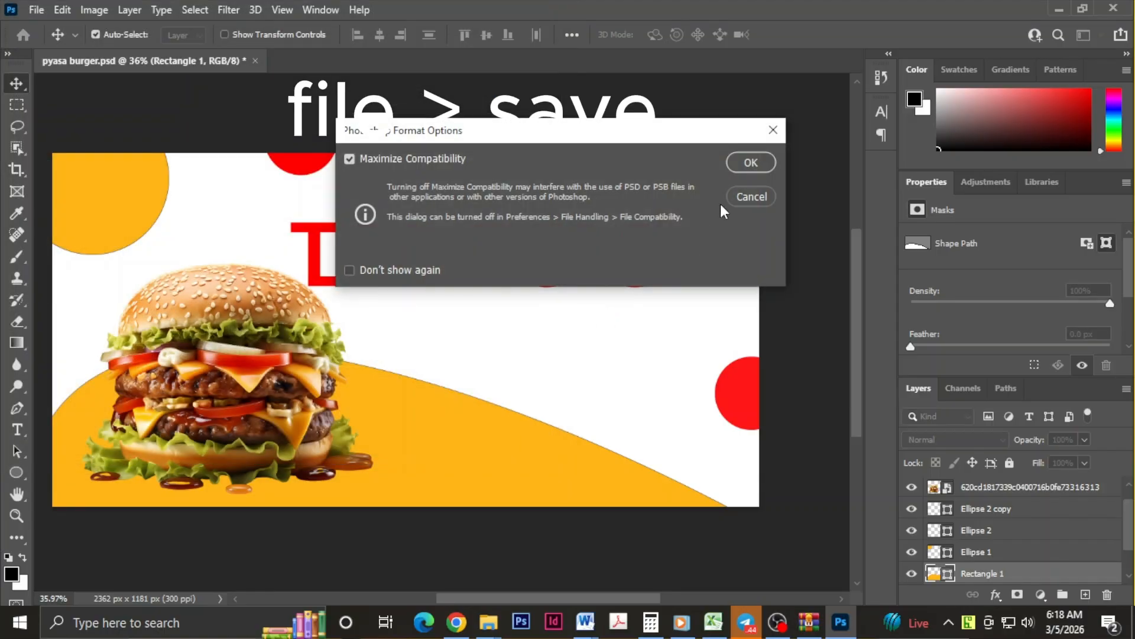
click(751, 156)
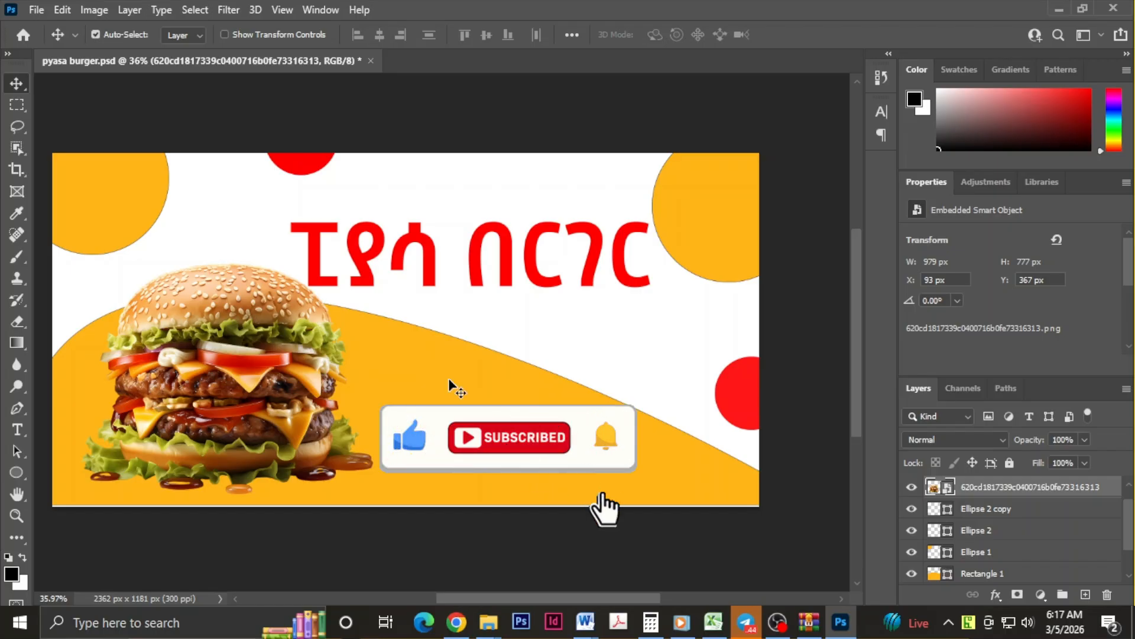
Step: Shift the orange Rectangle 1 shape down behind the burger
drag(451, 385, 481, 440)
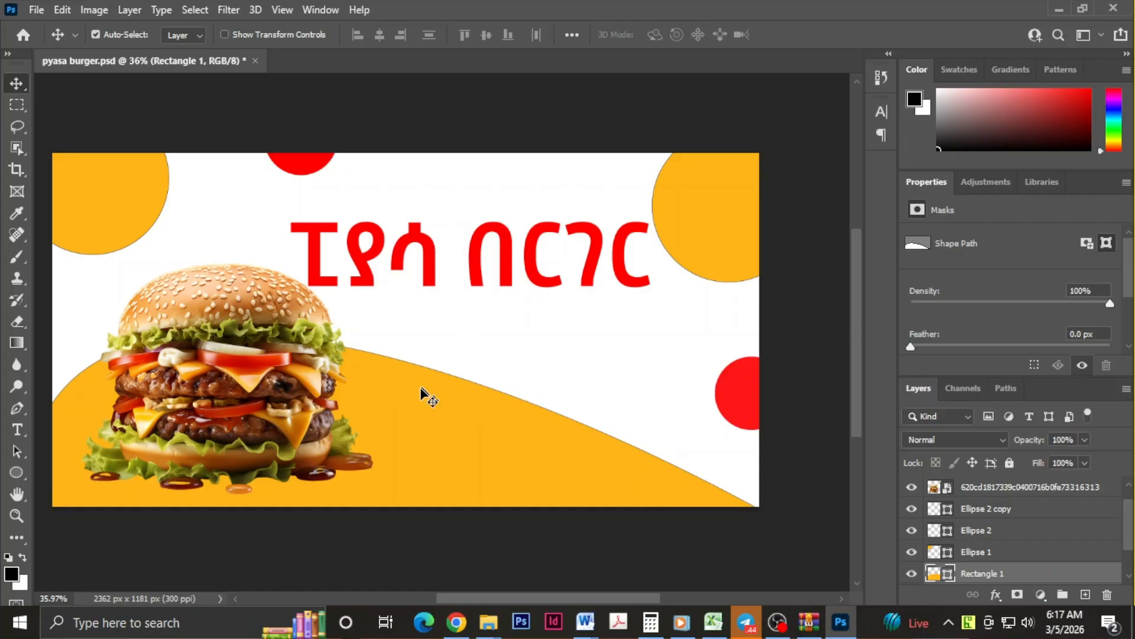